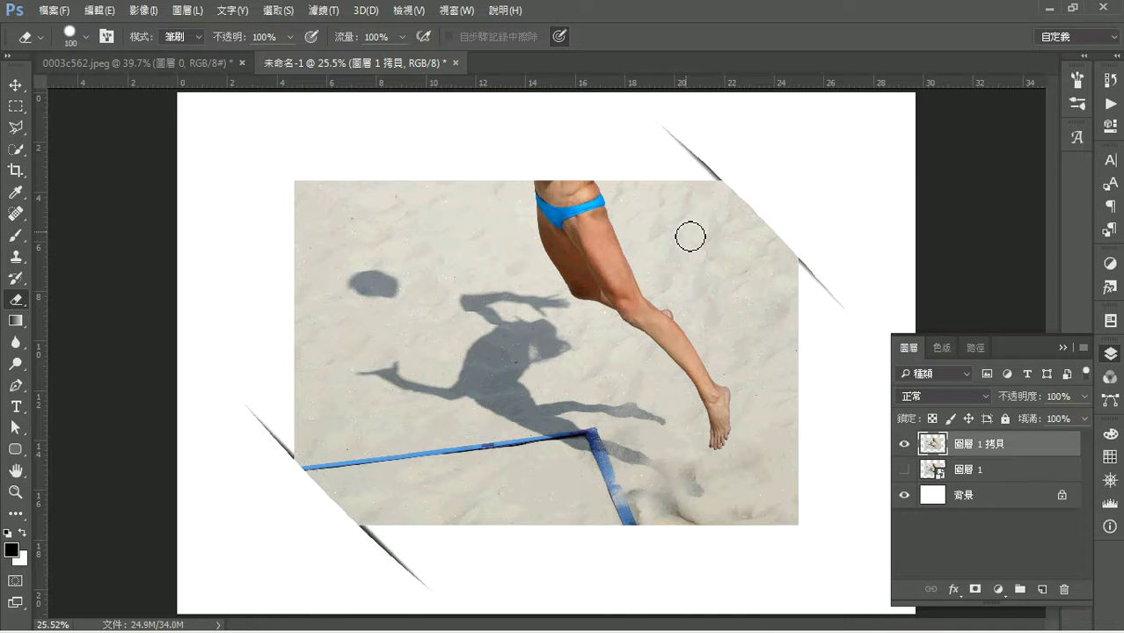
- Compare the cut-corner copy with the original photo layer and the source photo document
click(903, 470)
click(904, 444)
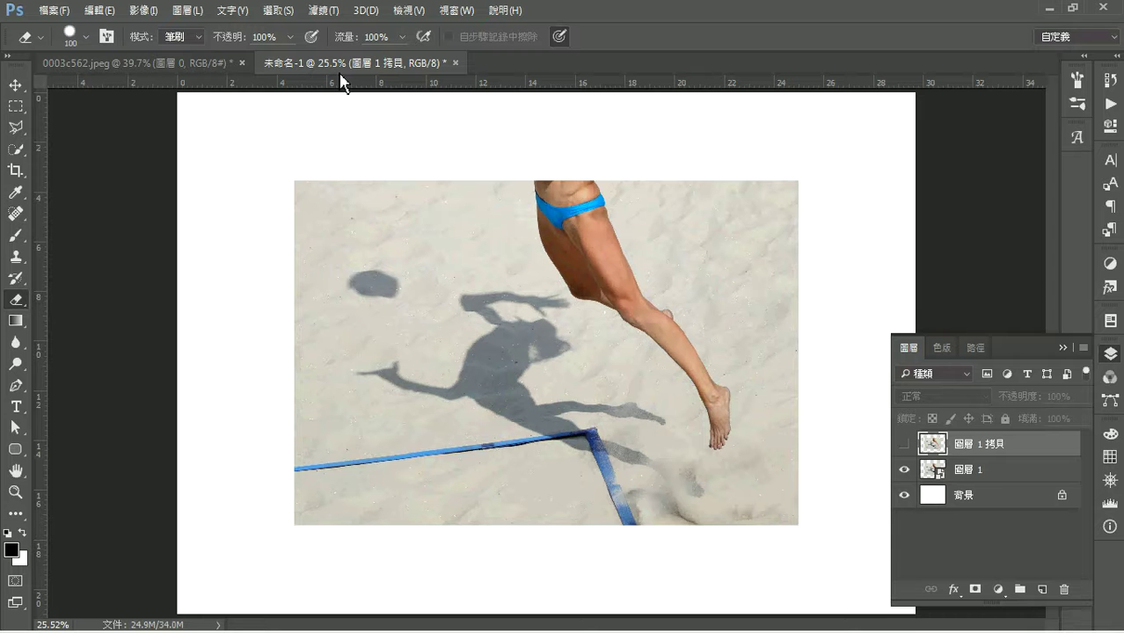
click(213, 62)
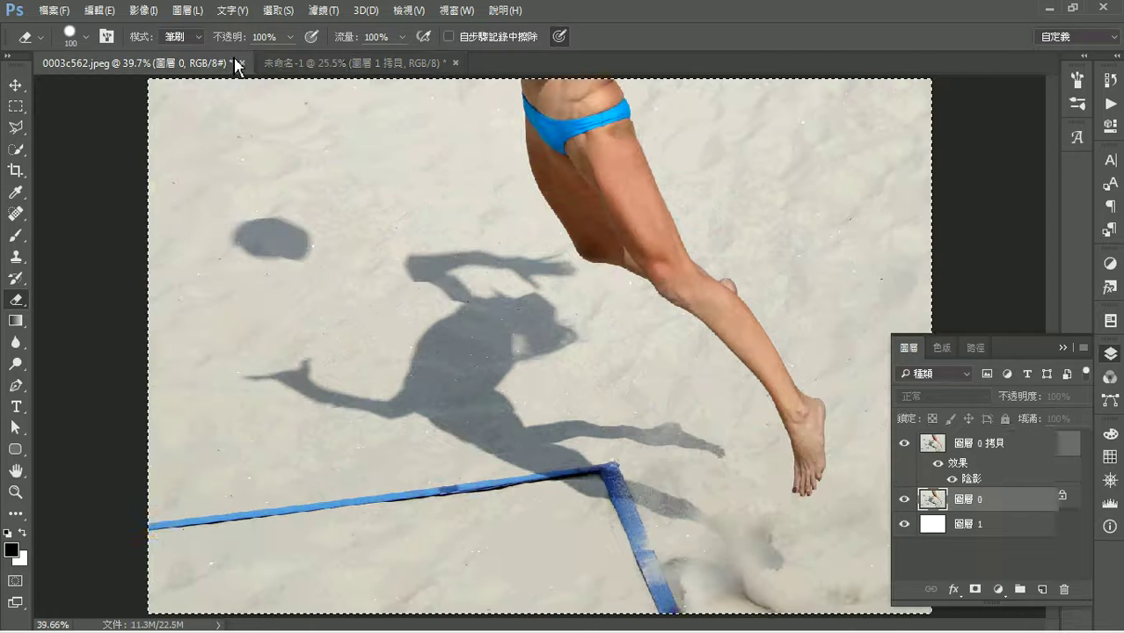
click(389, 61)
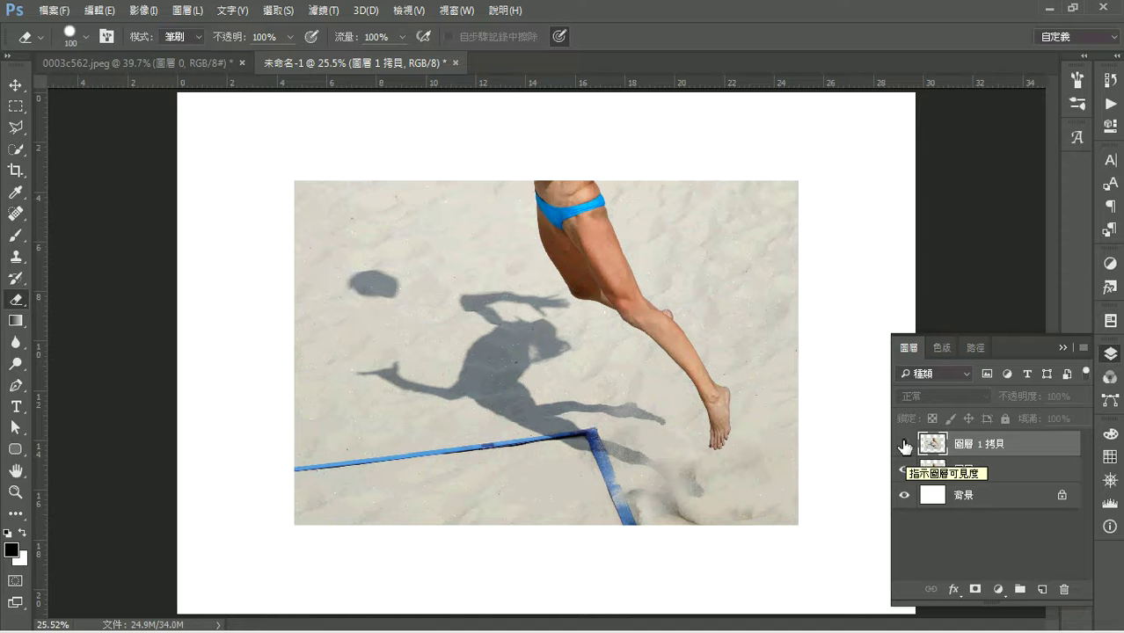
click(904, 444)
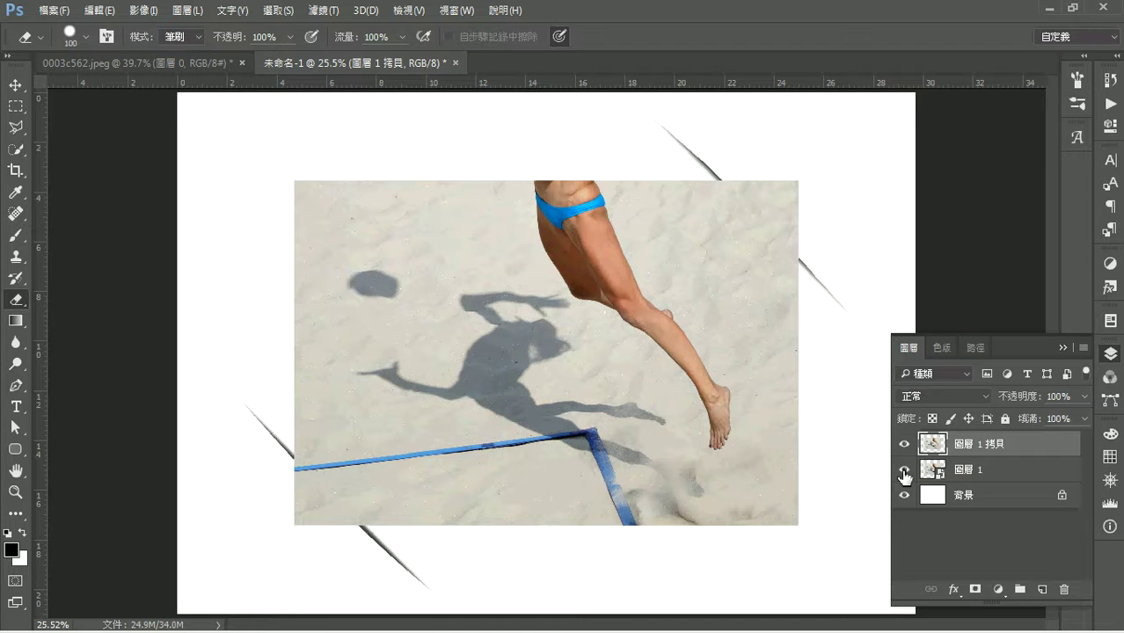
click(904, 476)
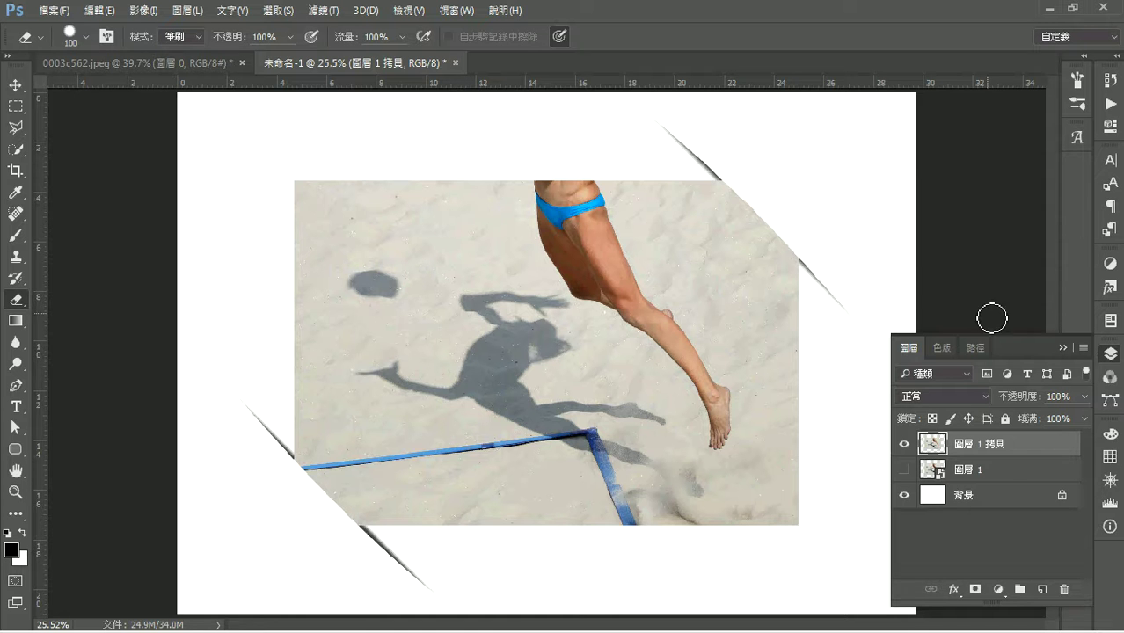
- Delete the cut-corner layer 圖層 1 拷貝 and show the original photo layer
click(903, 443)
mouse_move(932, 445)
mouse_down()
mouse_move(1070, 569)
mouse_move(1064, 590)
mouse_up()
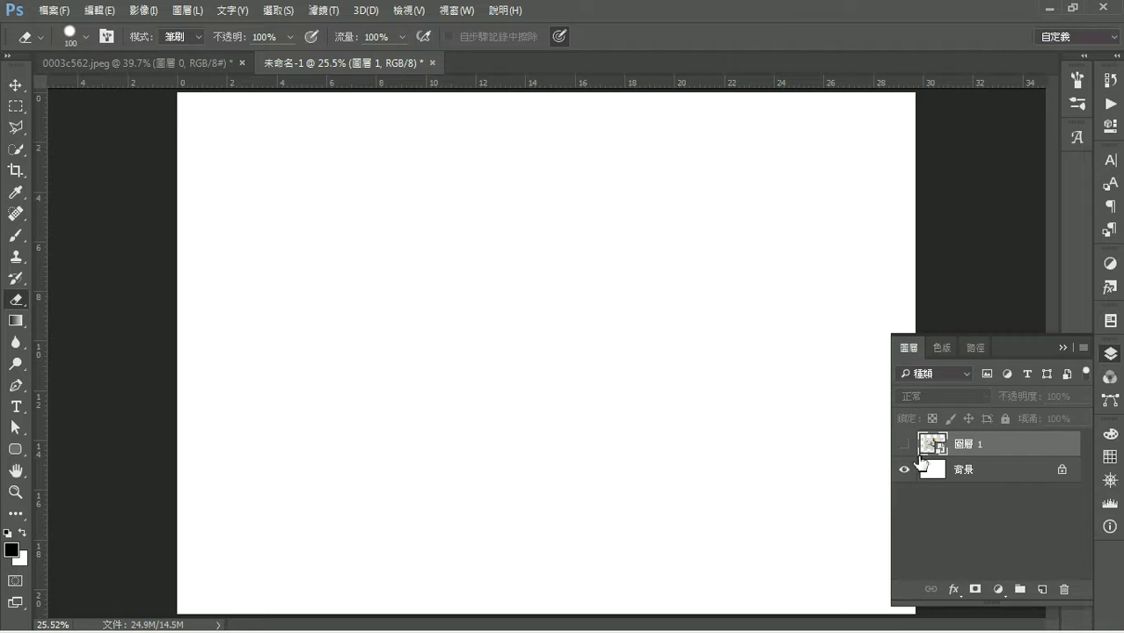
click(904, 447)
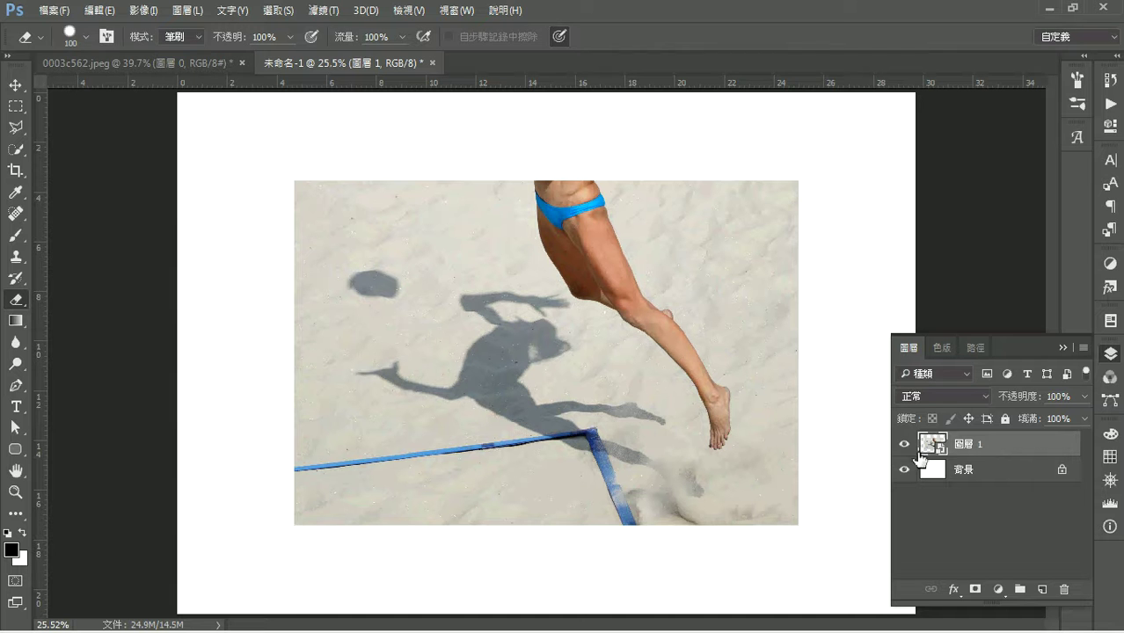
right_click(967, 441)
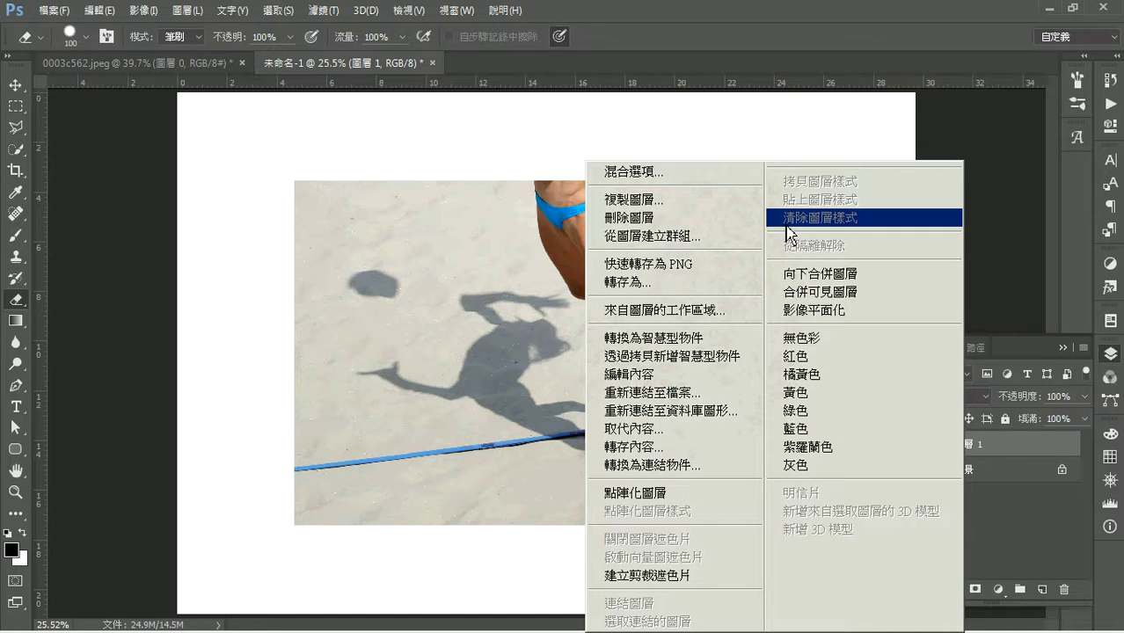
click(1014, 452)
- Duplicate 圖層 1 and rasterize the new copy with 點陣化圖層
drag(1013, 452, 1042, 589)
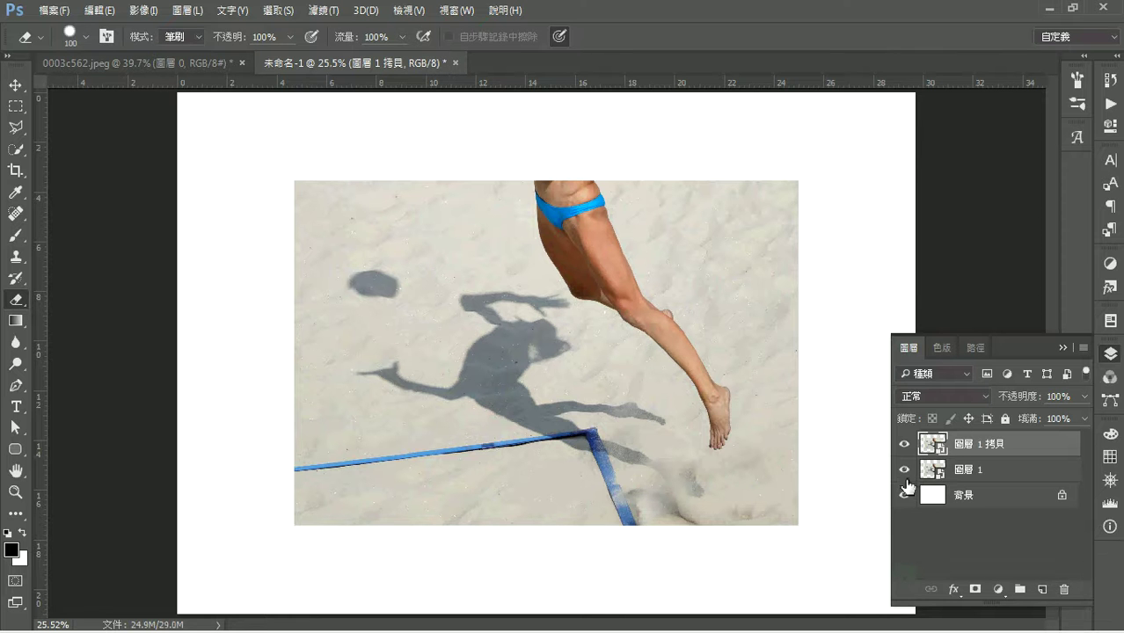
click(978, 475)
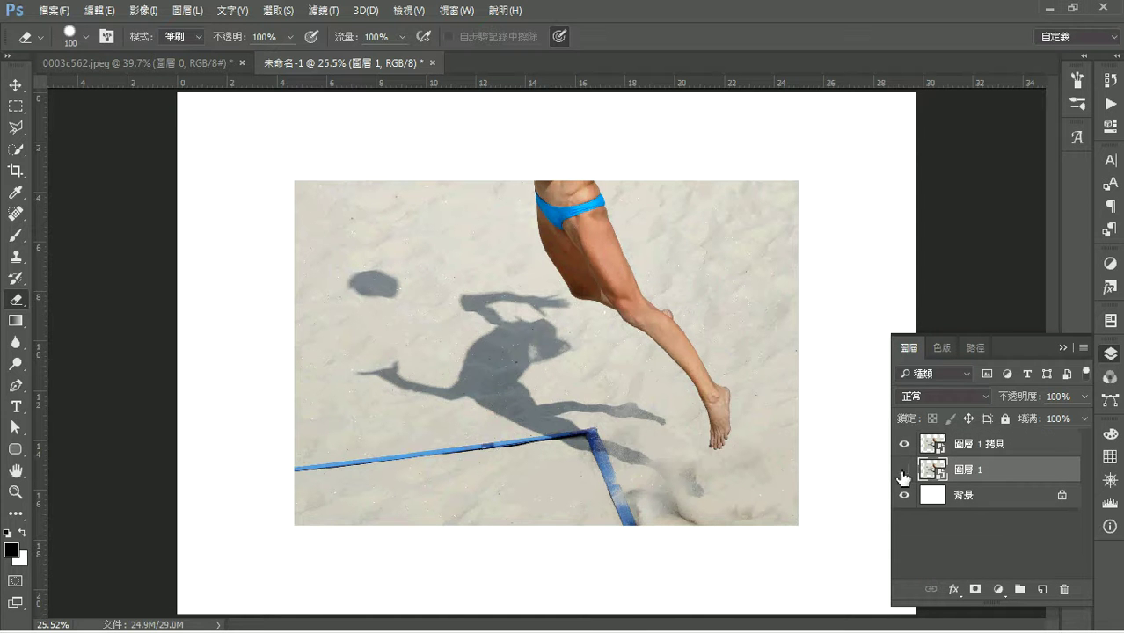
right_click(987, 450)
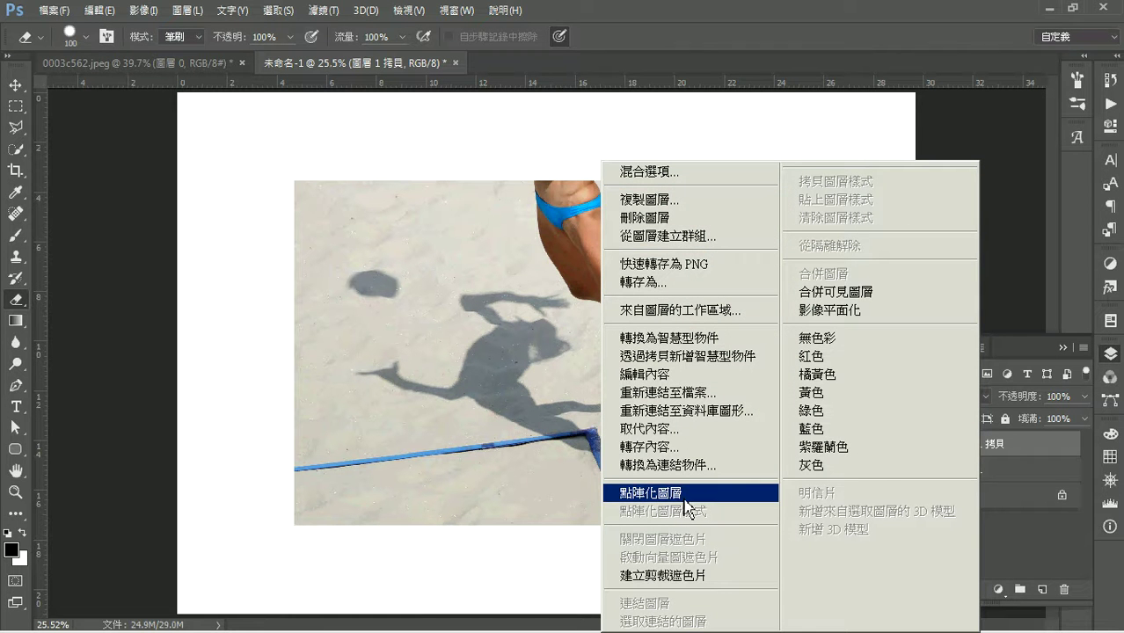
click(729, 496)
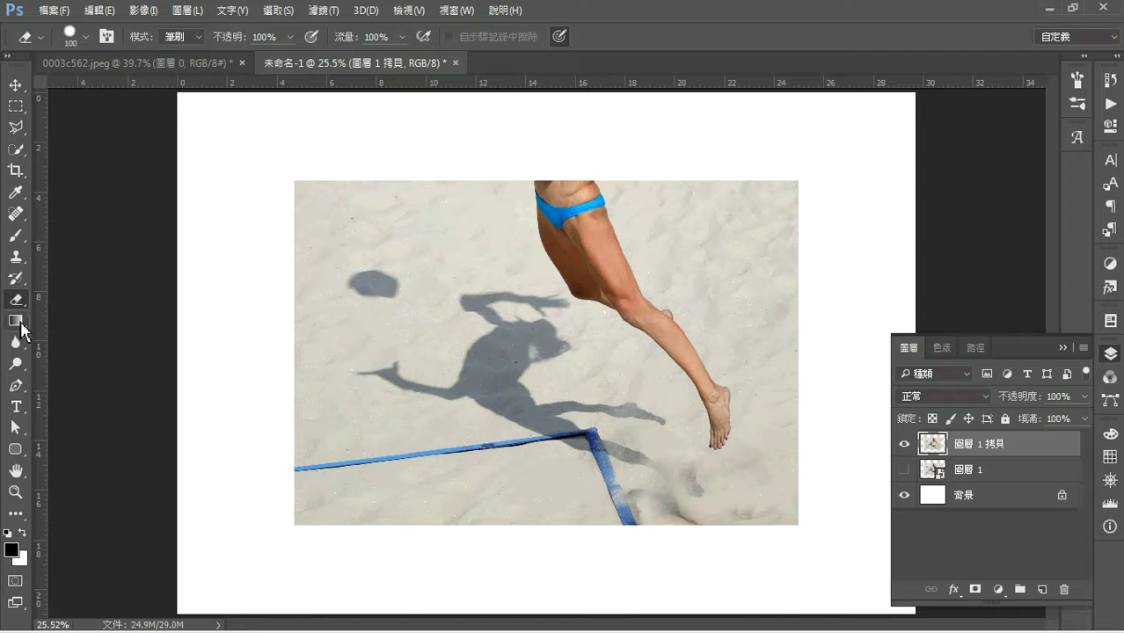
- Select the standard Pen tool for drawing paths
key(p)
right_click(27, 391)
click(56, 391)
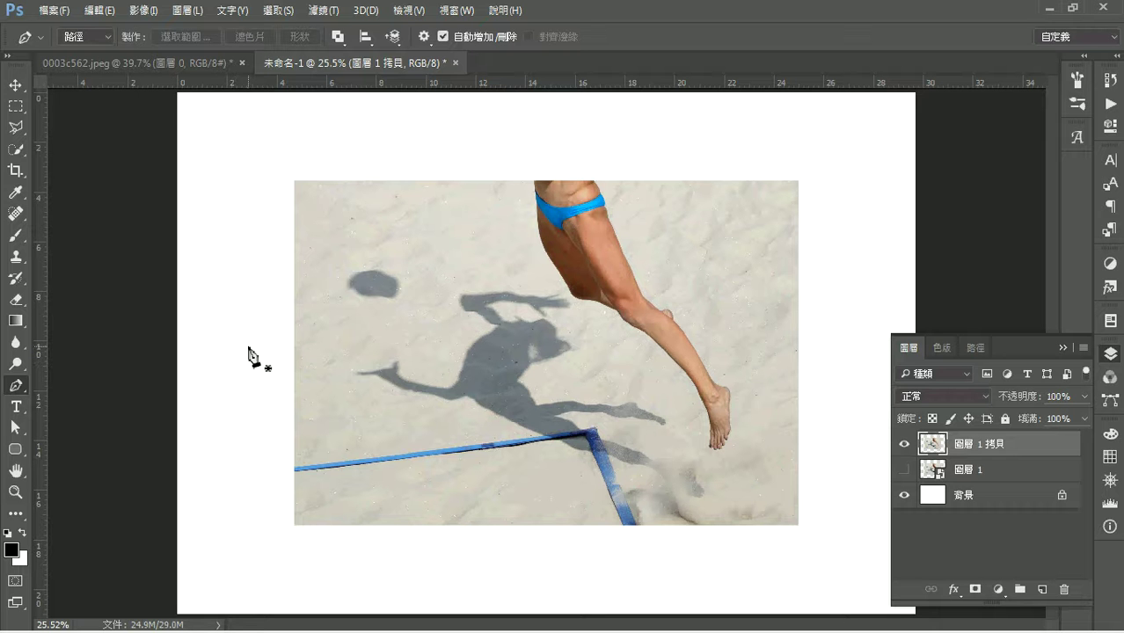
- Zoom in on the photo's lower-left corner and set the view to 47.65%
key(z)
drag(205, 303, 581, 607)
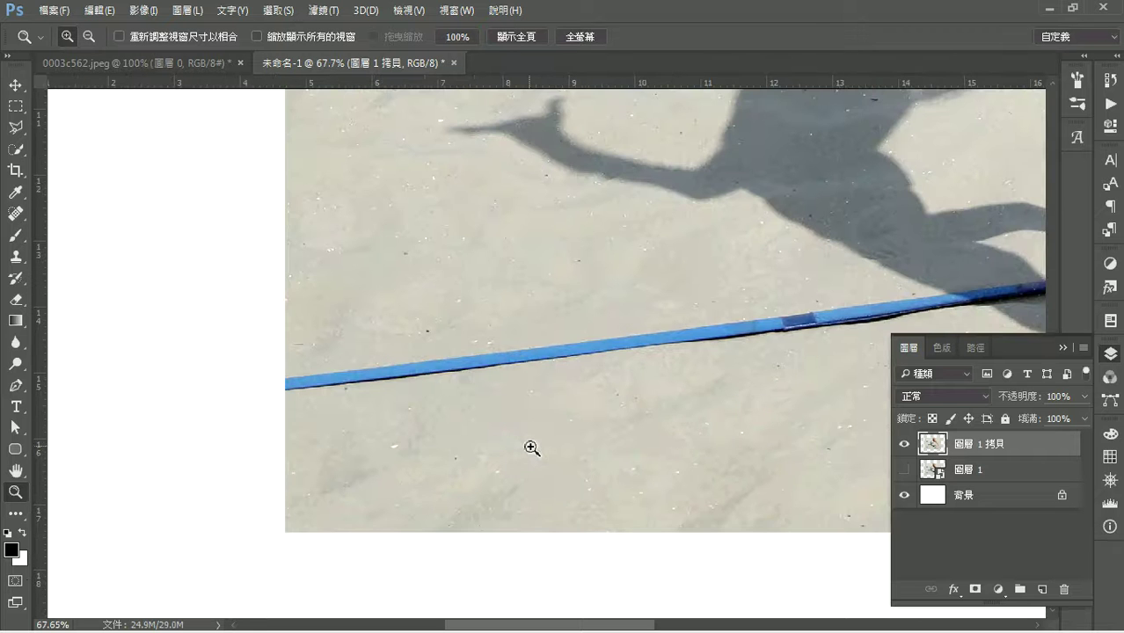
drag(531, 448, 539, 291)
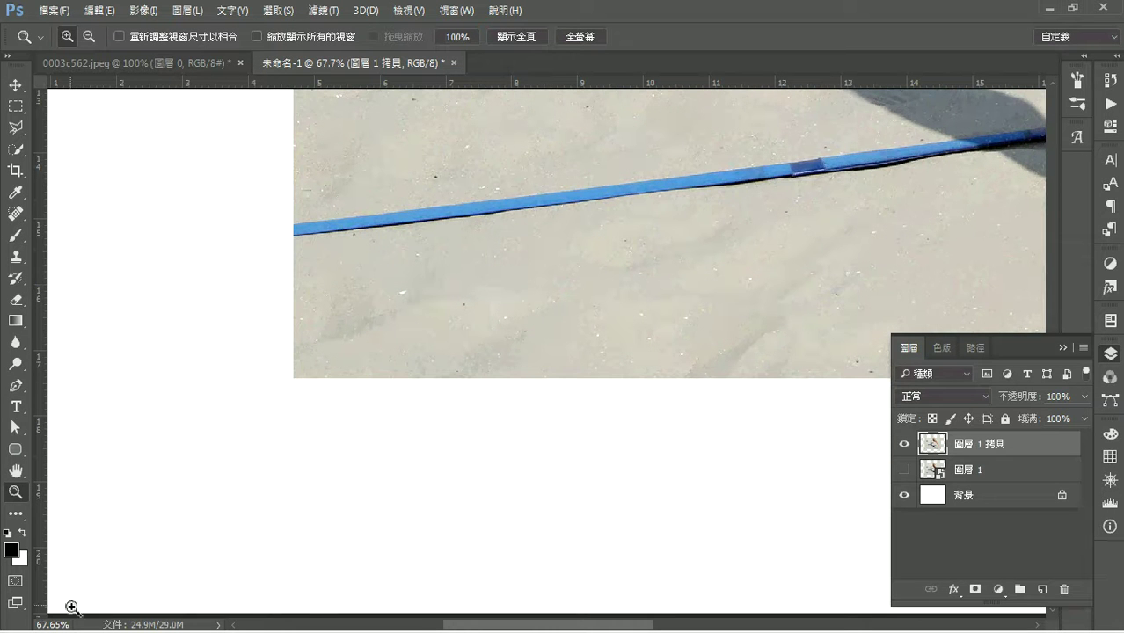
drag(71, 623, 20, 622)
text(49.65)
key(Return)
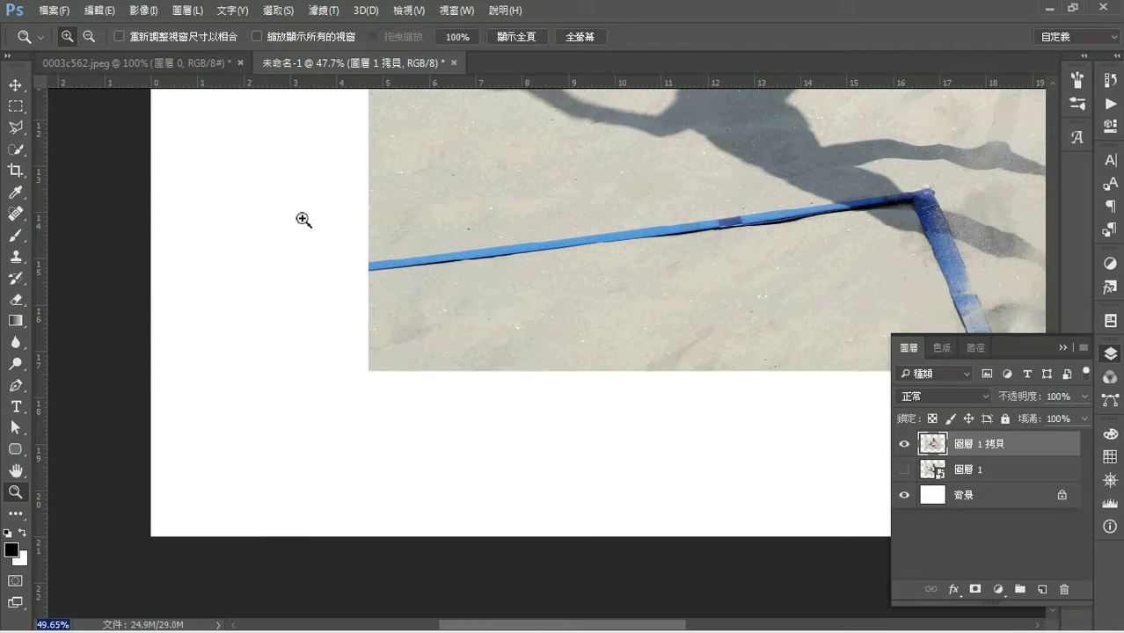
key(Return)
click(26, 394)
- Draw a diagonal Pen path from left of the photo to near the page bottom
click(53, 381)
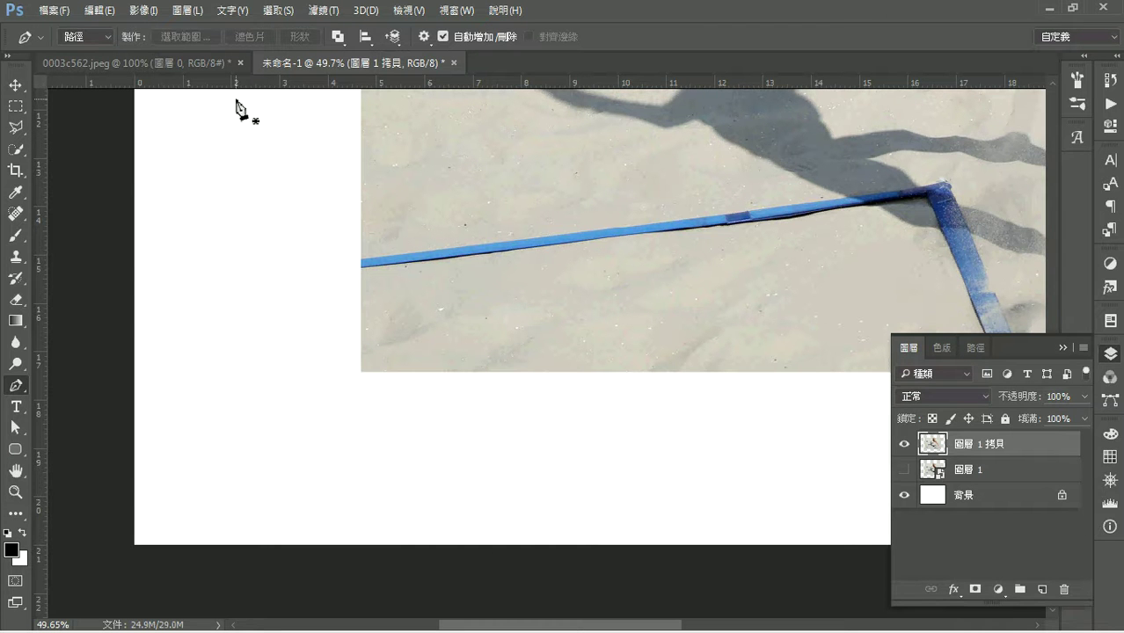
key(space)
drag(268, 127, 254, 151)
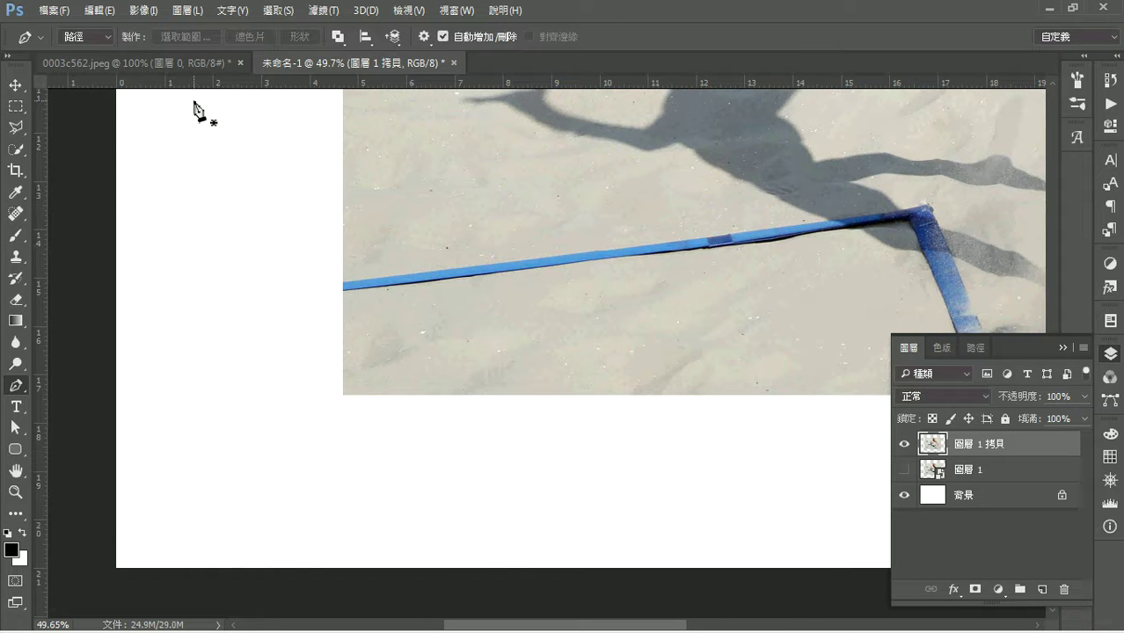
right_click(15, 386)
click(58, 387)
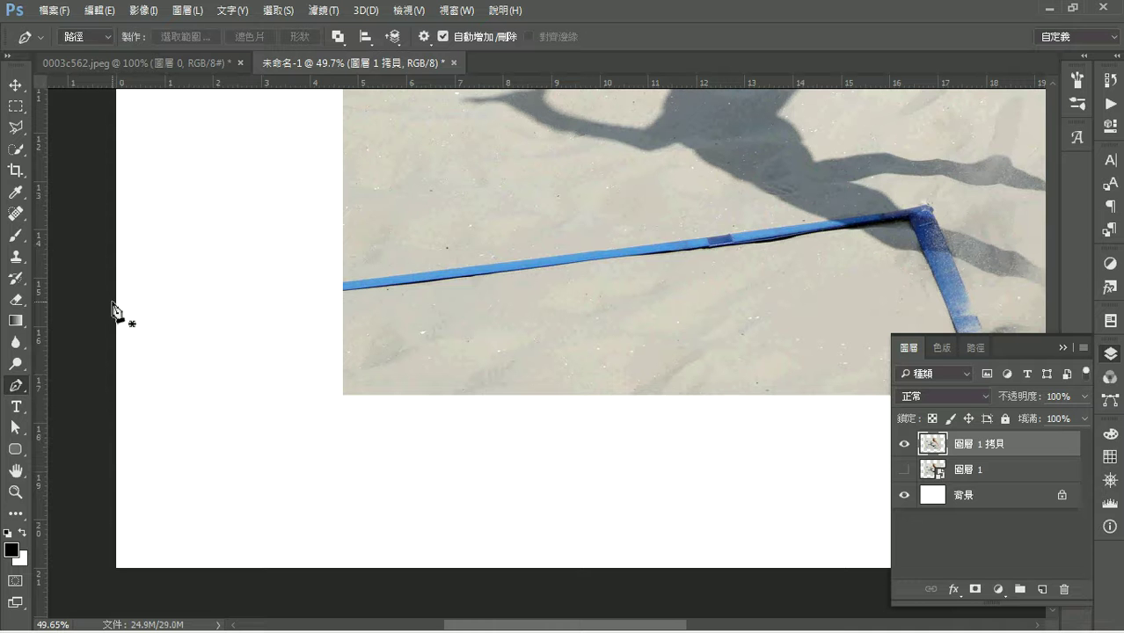
click(203, 108)
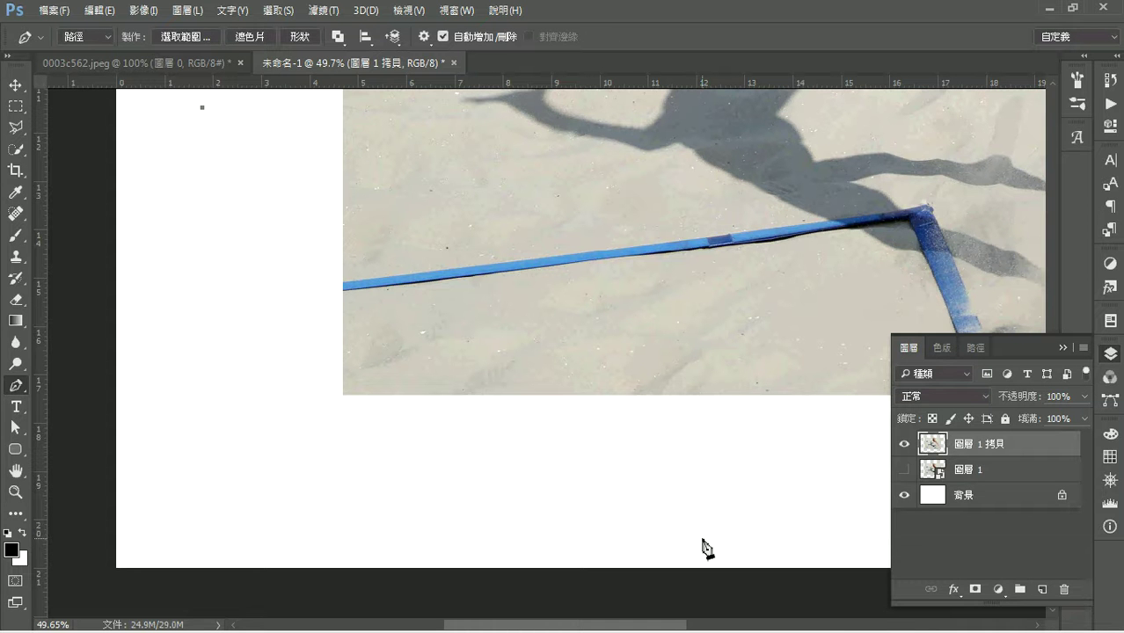
click(633, 538)
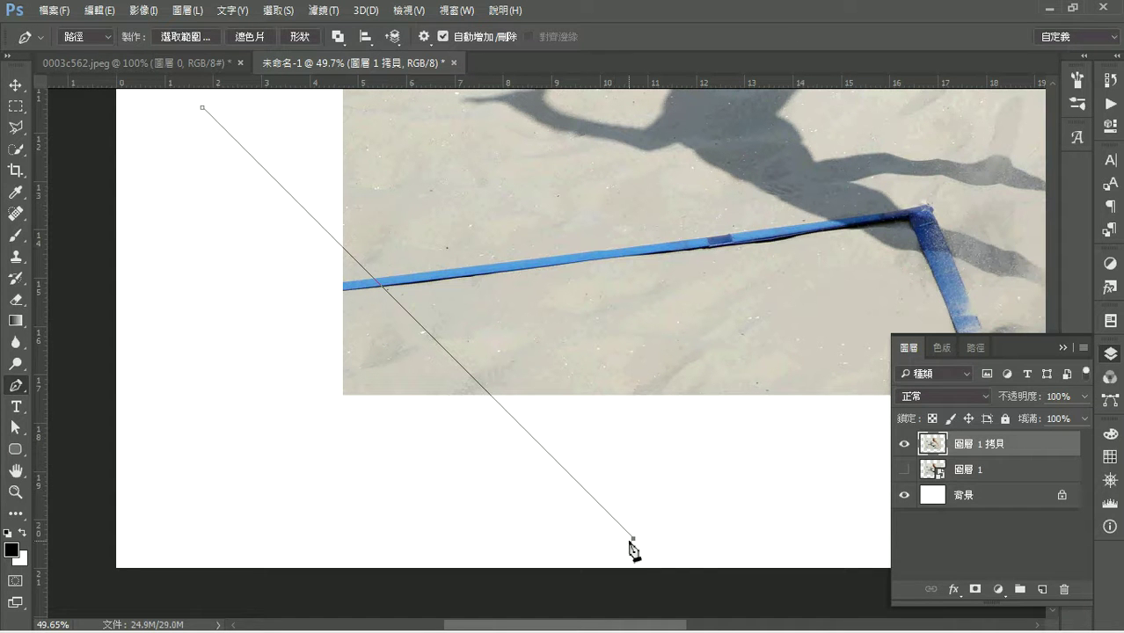
click(634, 538)
key(ctrl+minus)
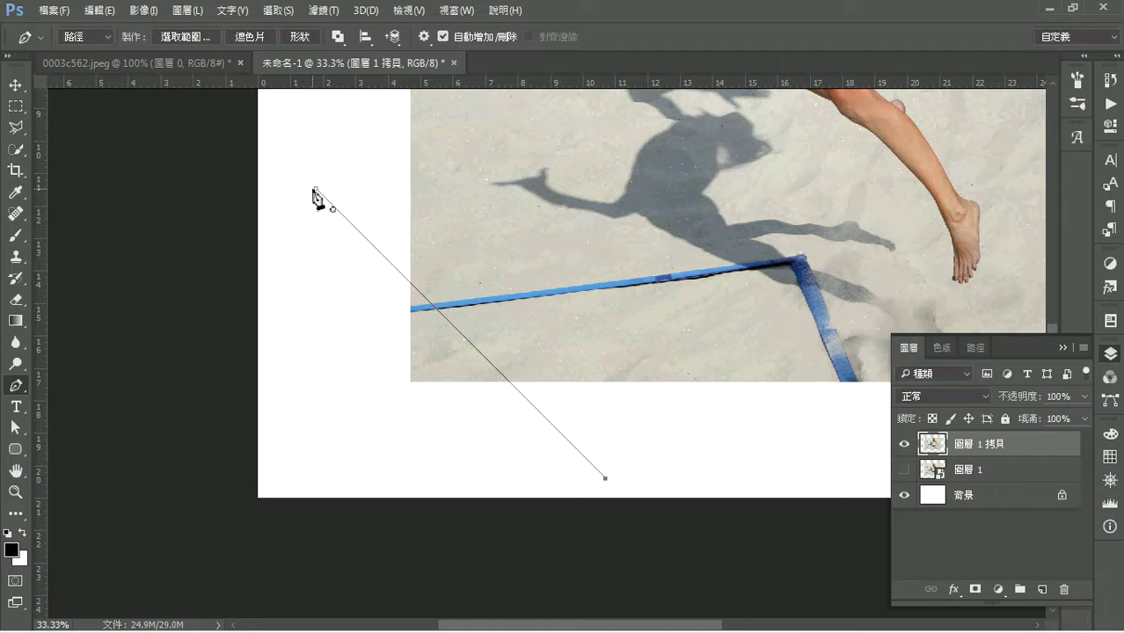
mouse_move(316, 188)
mouse_down()
mouse_move(268, 118)
mouse_move(243, 95)
mouse_move(216, 95)
mouse_up()
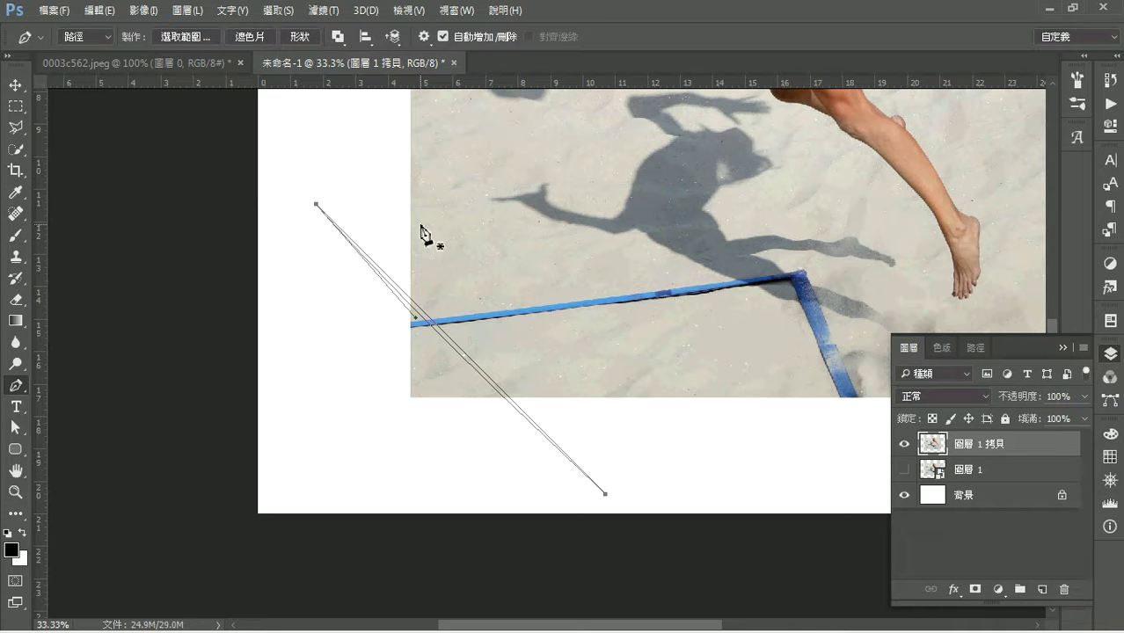
- Delete the old paths 路徑1 and 路徑2 in the Paths panel
click(978, 347)
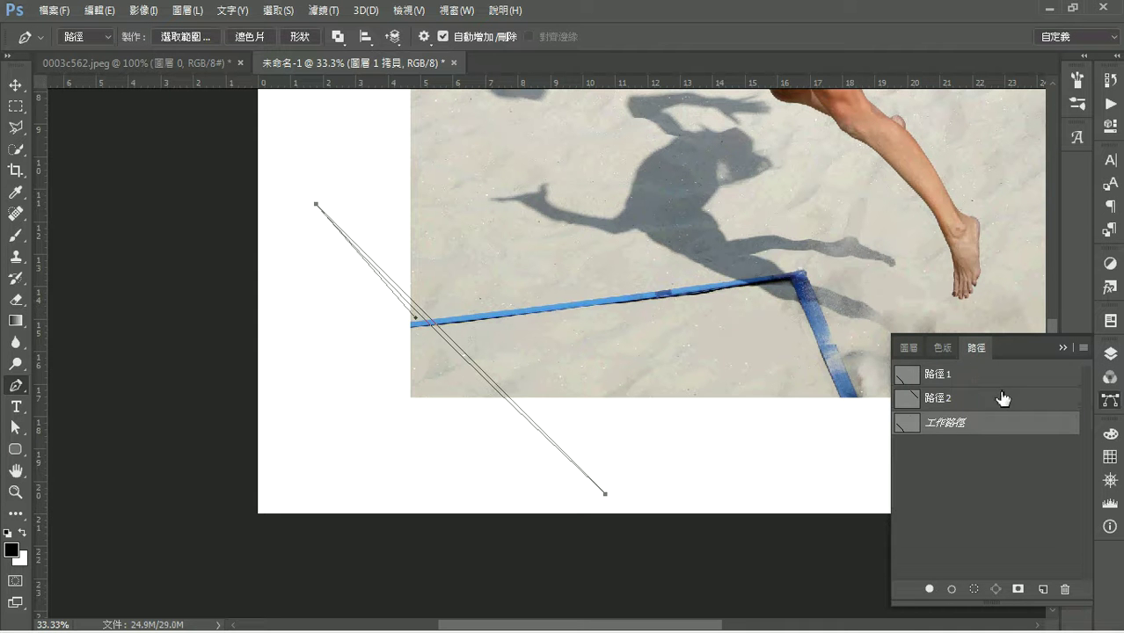
click(1009, 400)
shift+click(1008, 375)
mouse_move(1002, 406)
mouse_down()
mouse_move(1060, 503)
mouse_move(1065, 589)
mouse_up()
- Save the work path under the name 左下
click(950, 385)
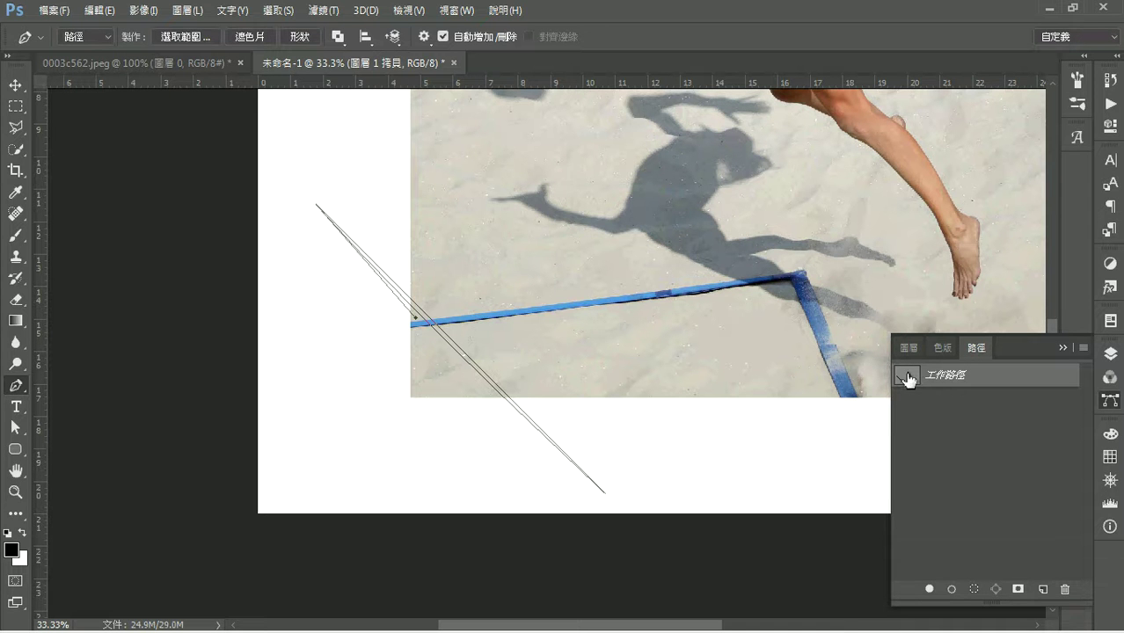
double_click(907, 380)
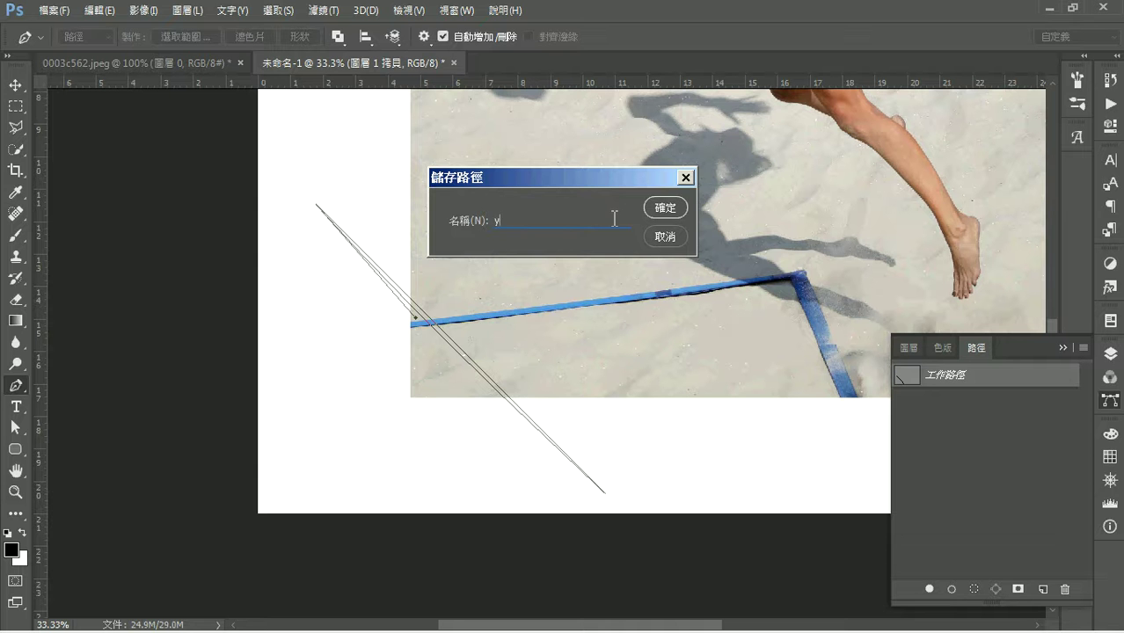
text(直)
text(左下)
click(666, 208)
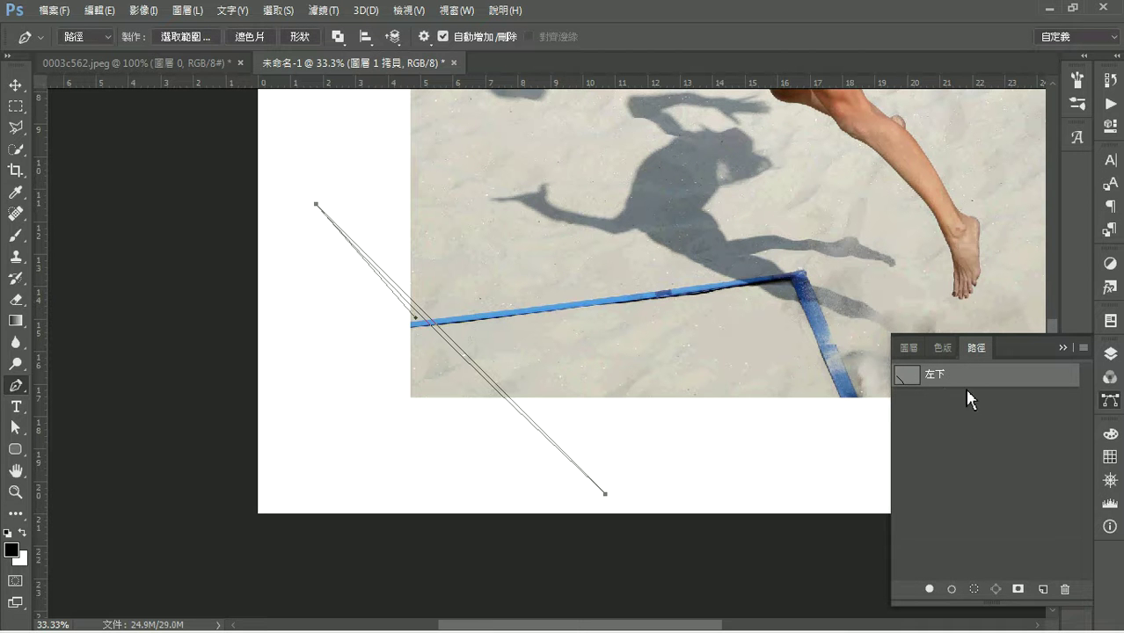
click(1010, 488)
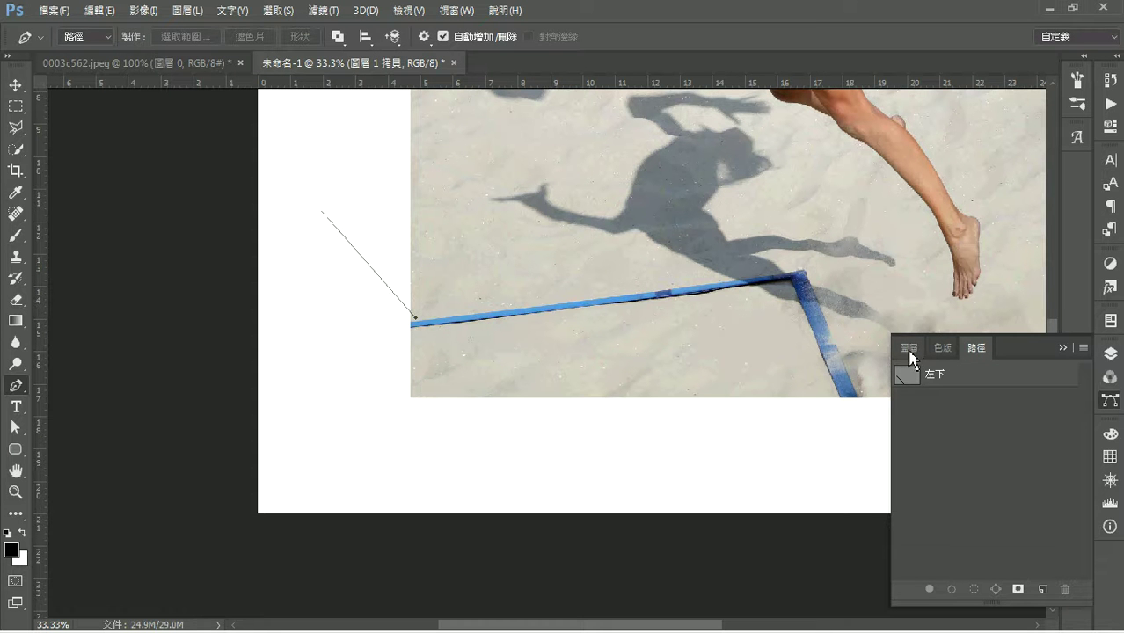
click(910, 378)
click(908, 347)
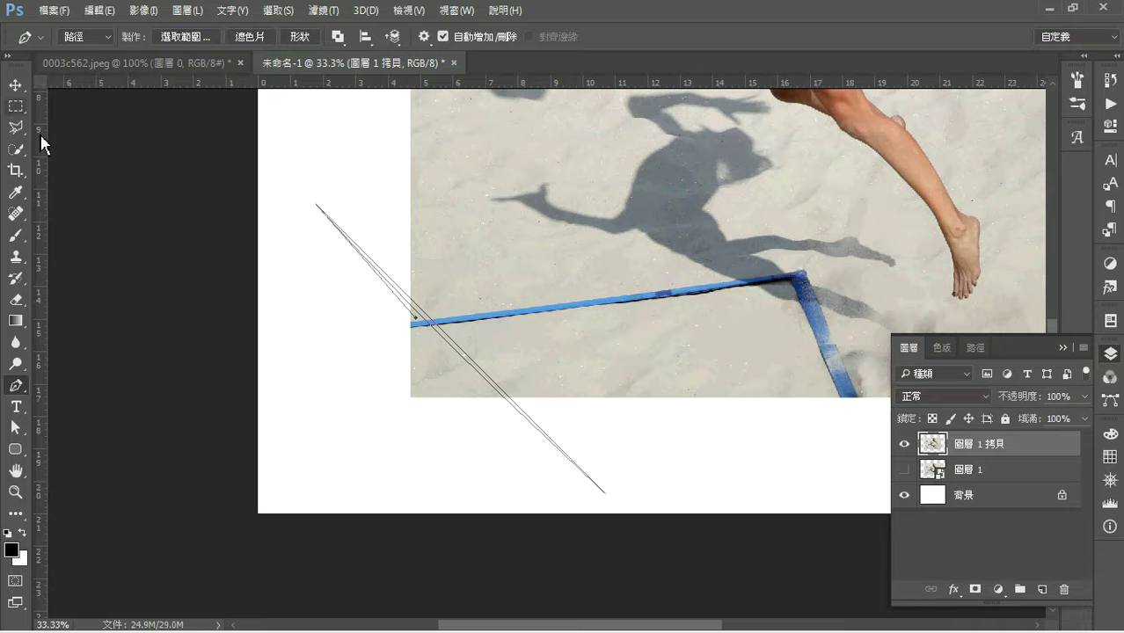
- Make the 左下 path a selection with 0 feather, then apply Select > Inverse
right_click(407, 306)
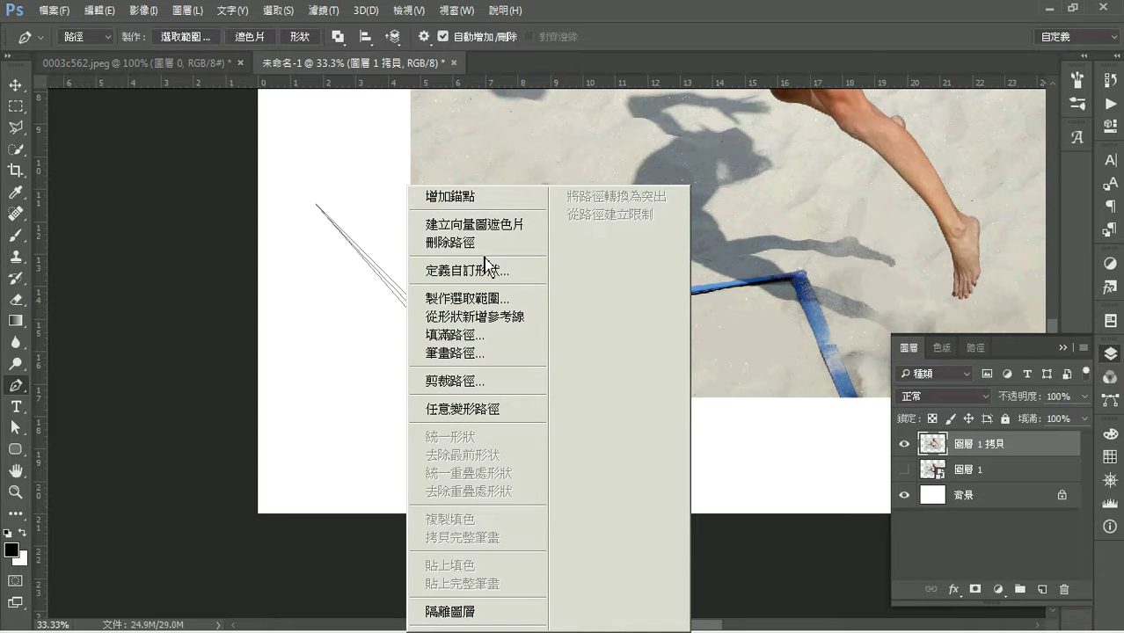
click(524, 300)
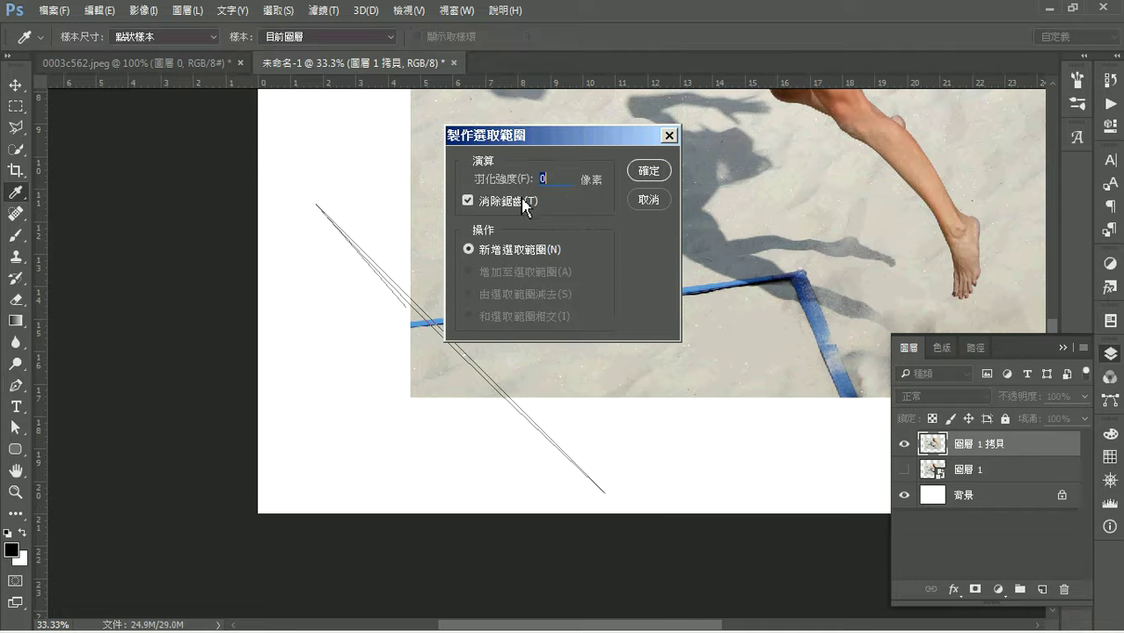
click(649, 173)
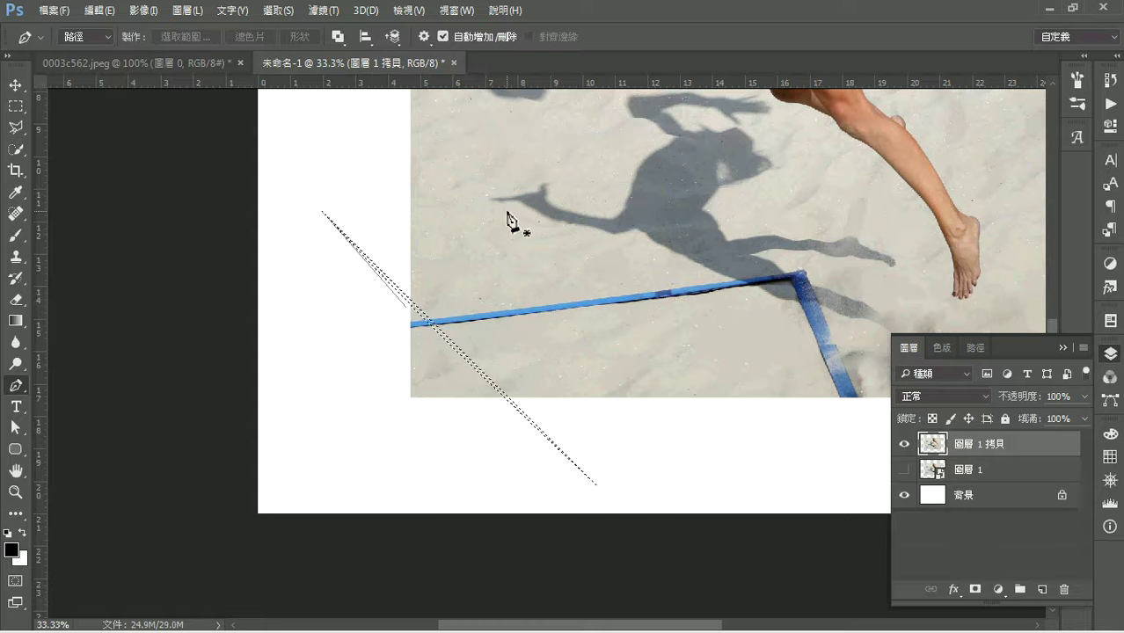
click(976, 347)
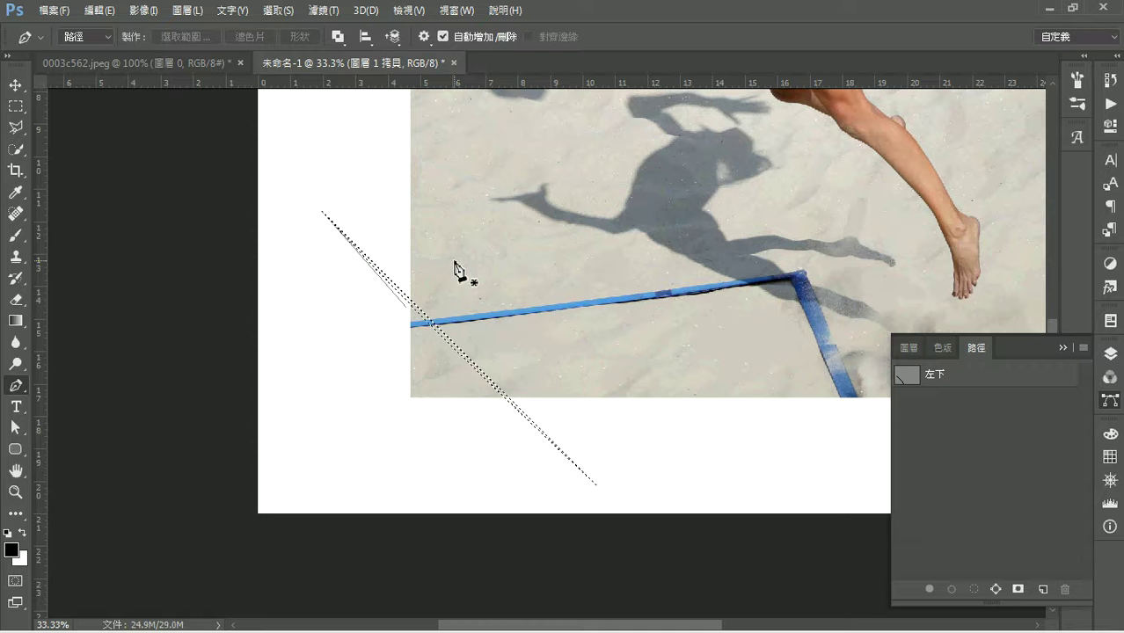
click(909, 347)
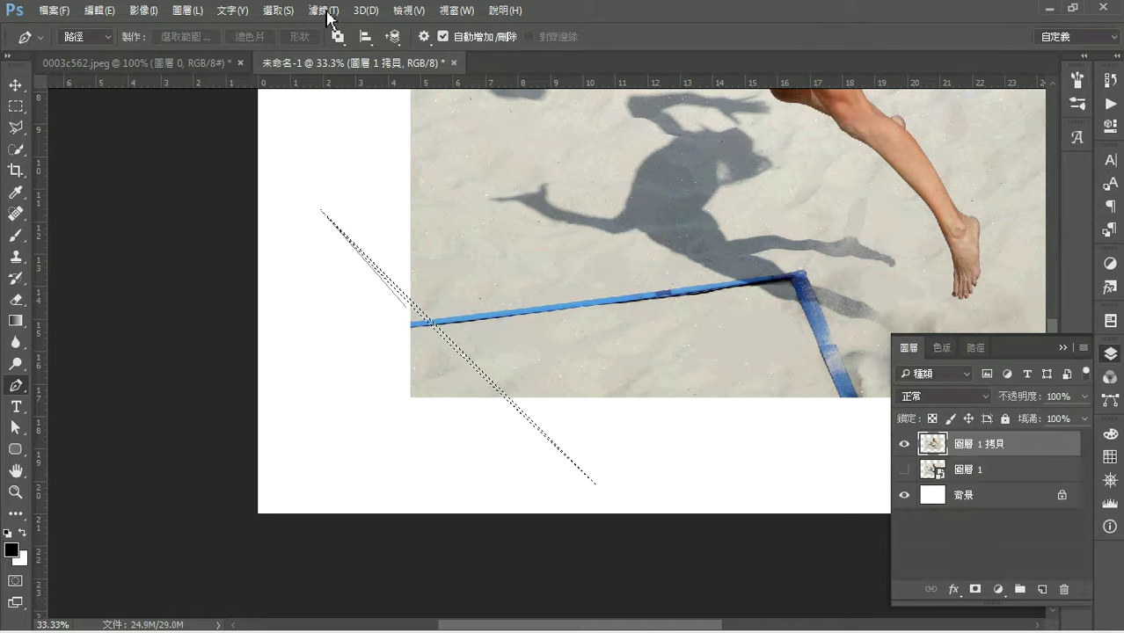
click(276, 10)
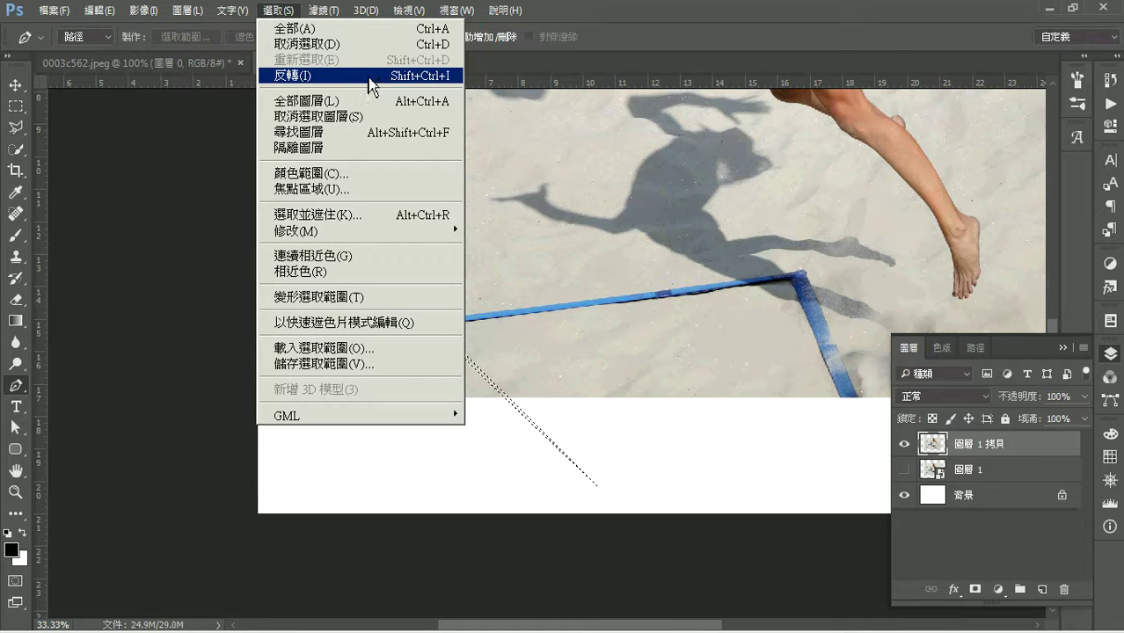
click(369, 77)
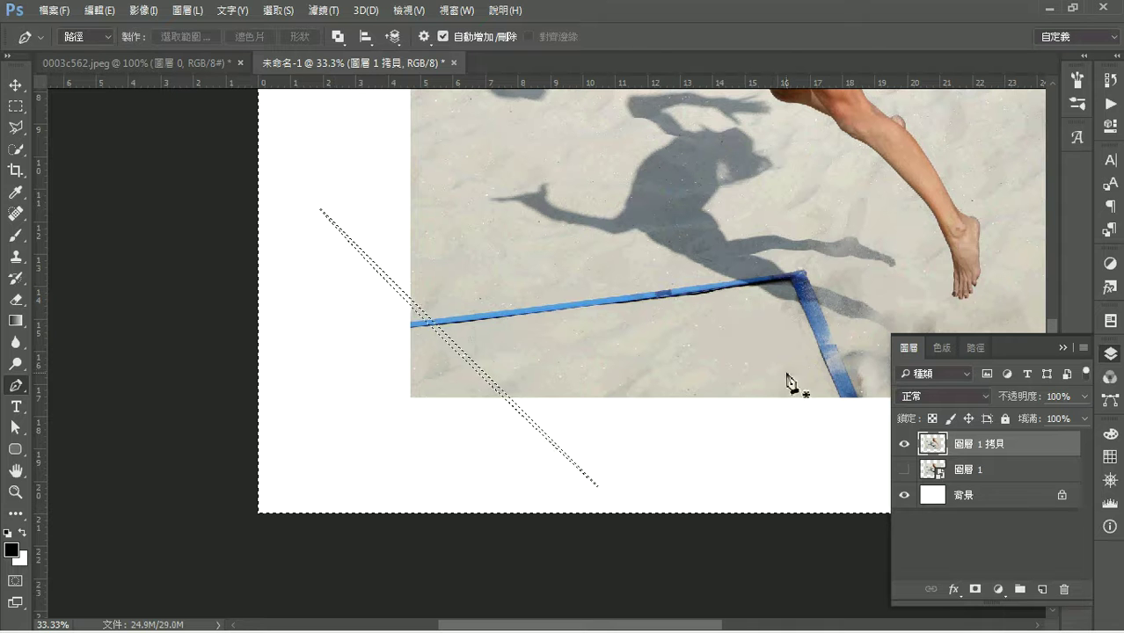
- Erase the photo's lower-left corner triangle beyond the diagonal with the Eraser
drag(19, 300, 62, 305)
click(141, 300)
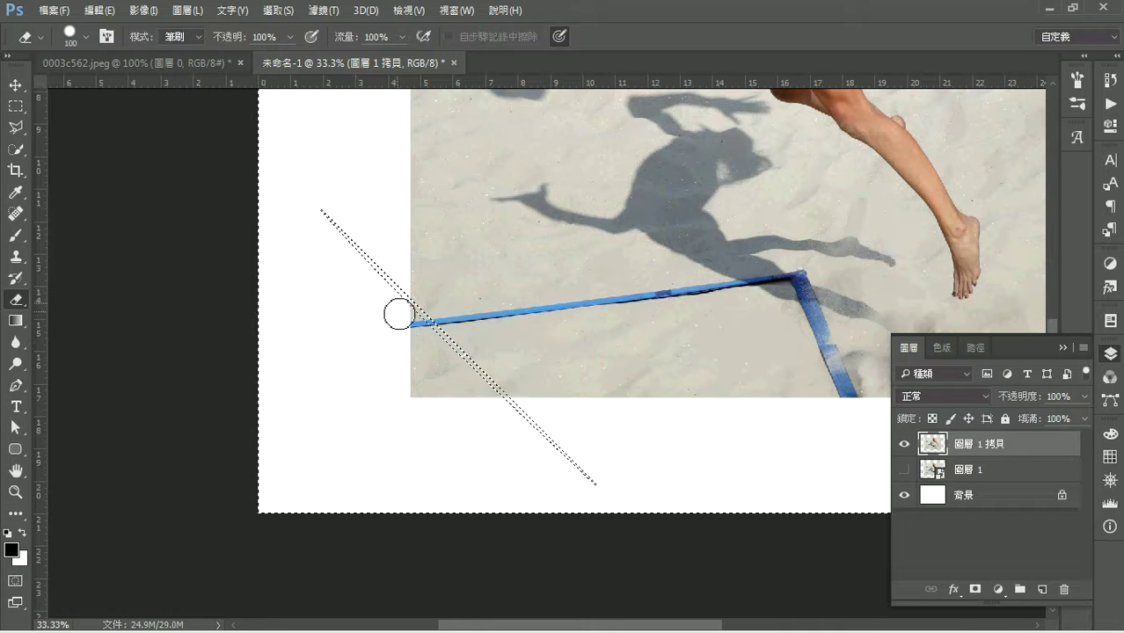
scroll(463, 310, up, 1)
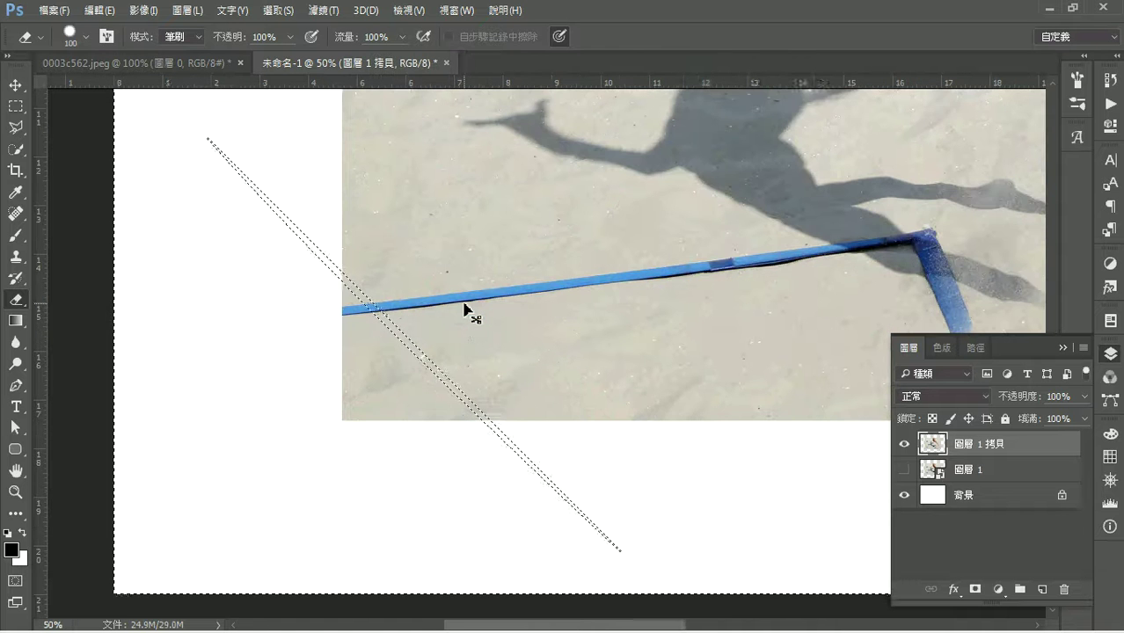
scroll(465, 313, up, 1)
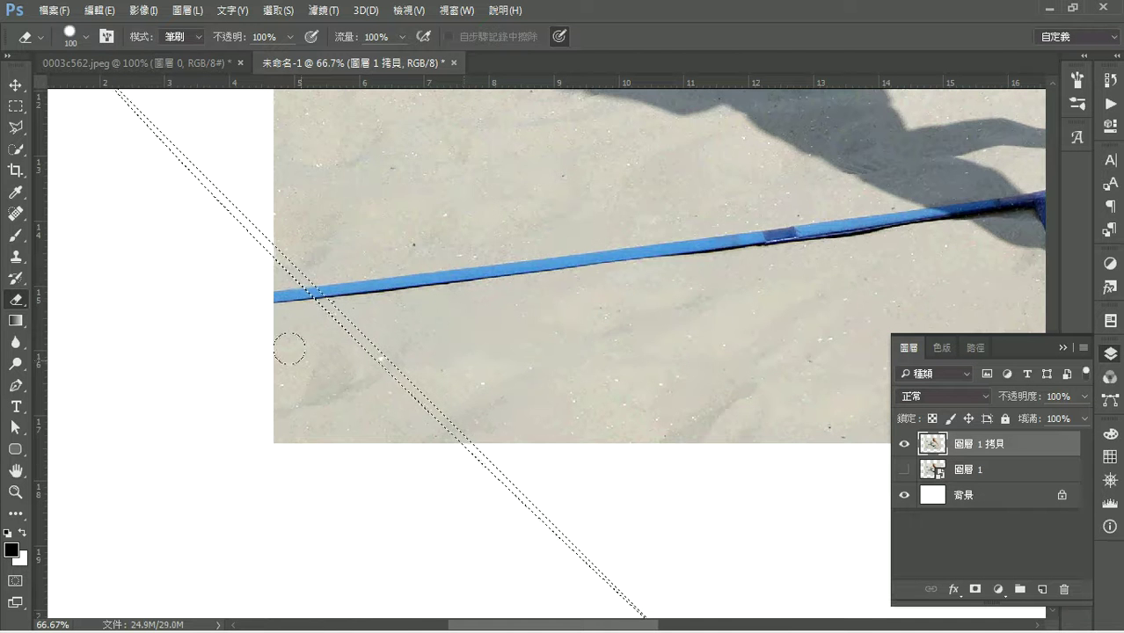
scroll(290, 351, up, 1)
mouse_move(277, 326)
mouse_down()
mouse_move(701, 297)
mouse_move(540, 312)
mouse_up()
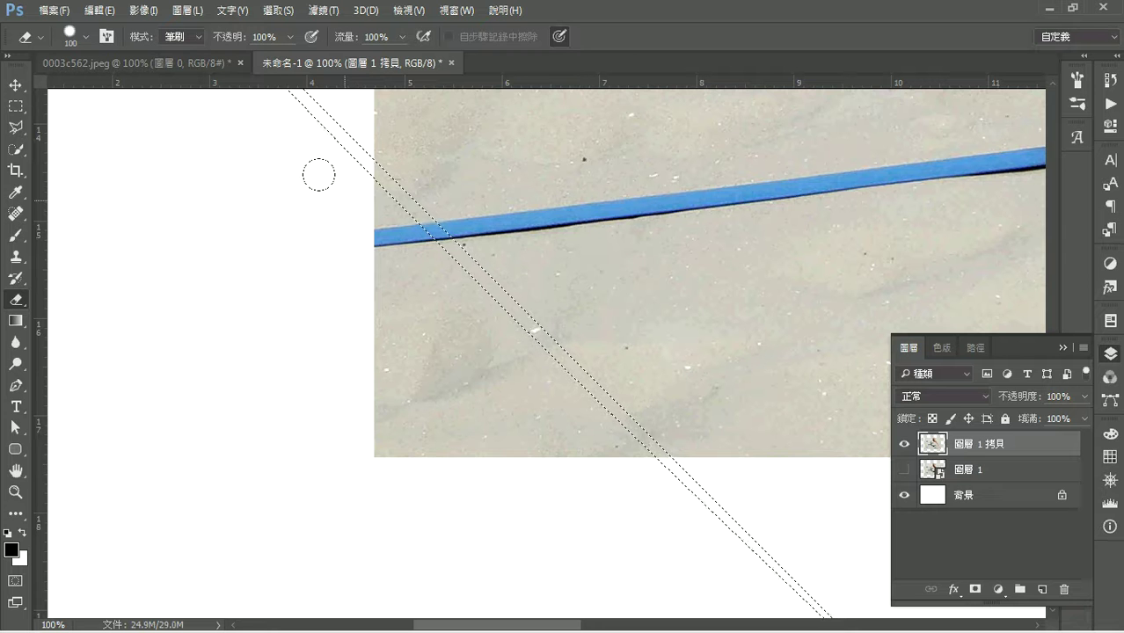
drag(317, 175, 594, 450)
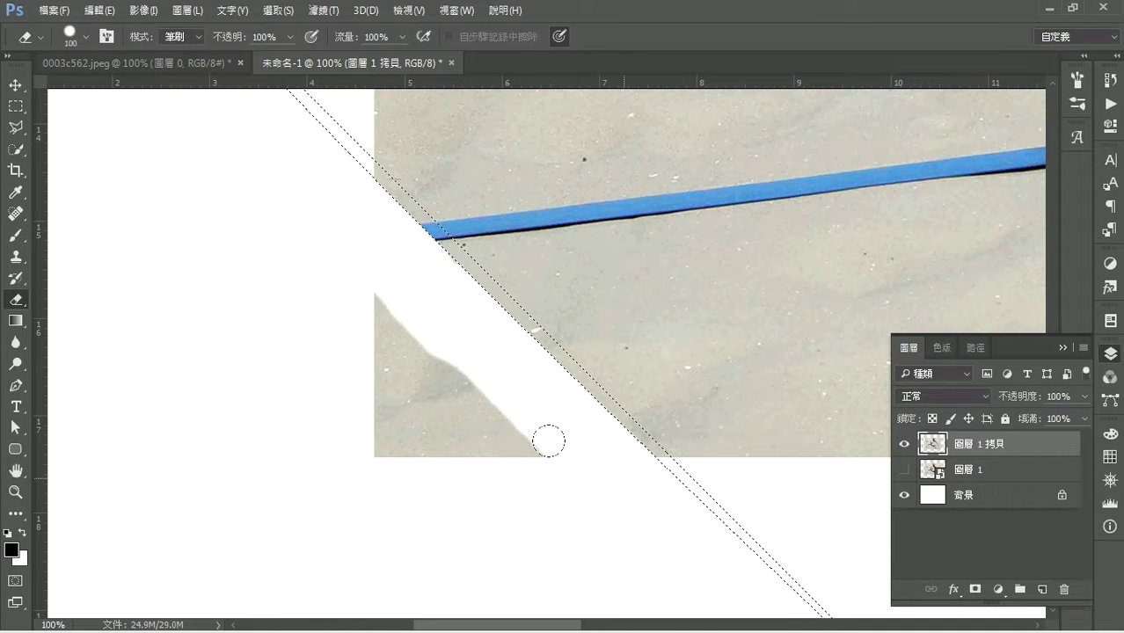
mouse_move(574, 459)
mouse_down()
mouse_move(464, 402)
mouse_move(461, 361)
mouse_up()
drag(372, 358, 387, 426)
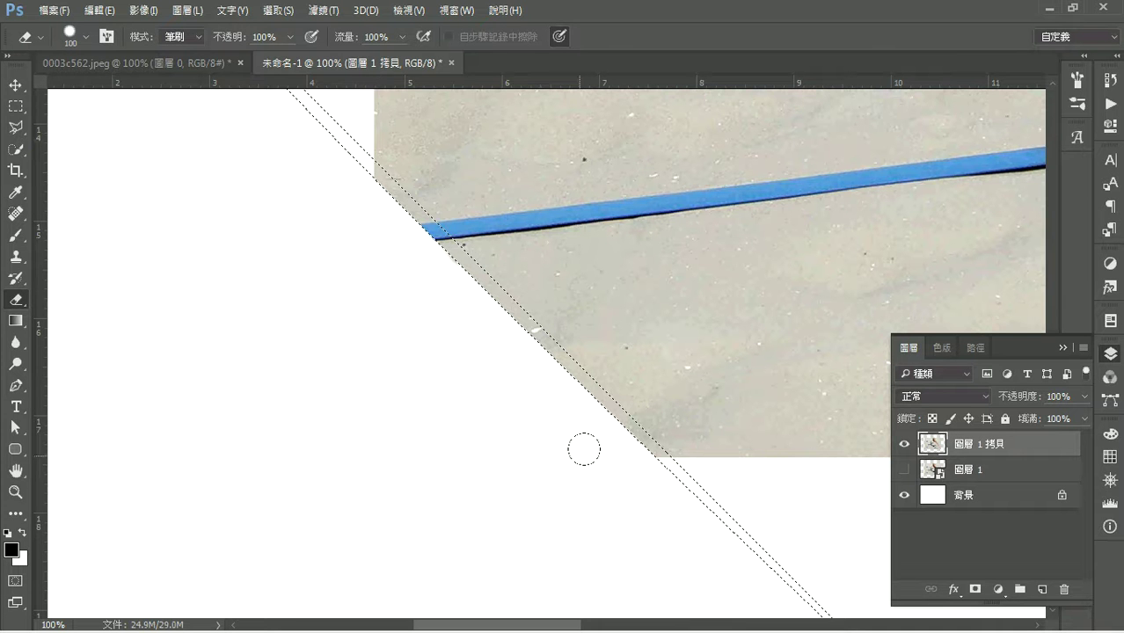
drag(484, 273, 518, 309)
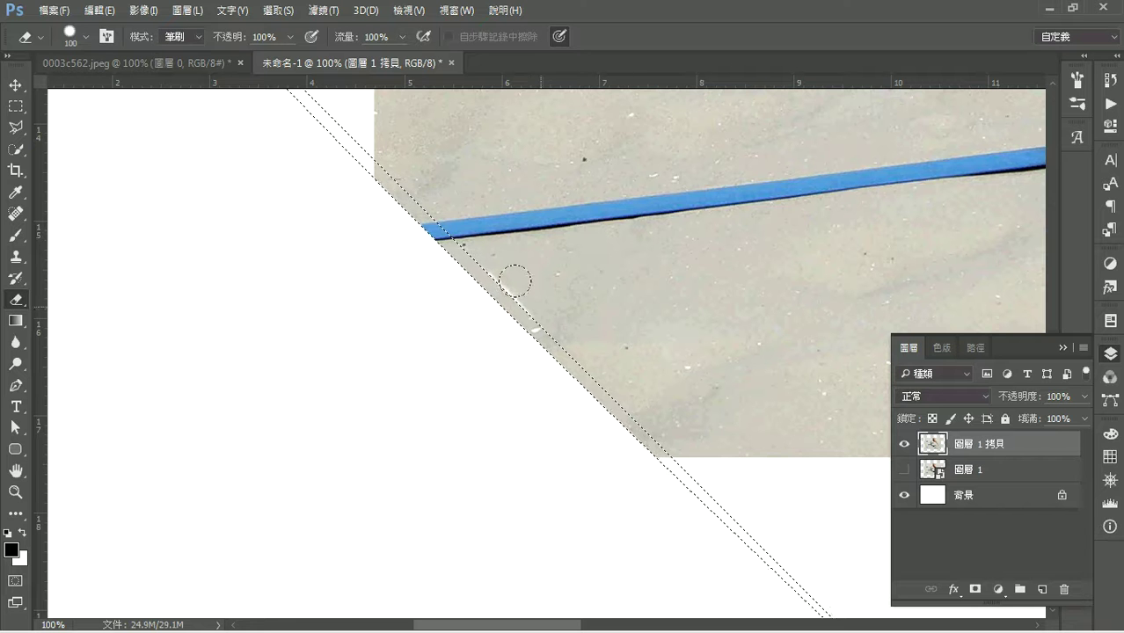
key(ctrl+z)
mouse_move(338, 189)
mouse_down()
mouse_move(602, 460)
mouse_move(353, 431)
mouse_move(488, 418)
mouse_move(415, 382)
mouse_up()
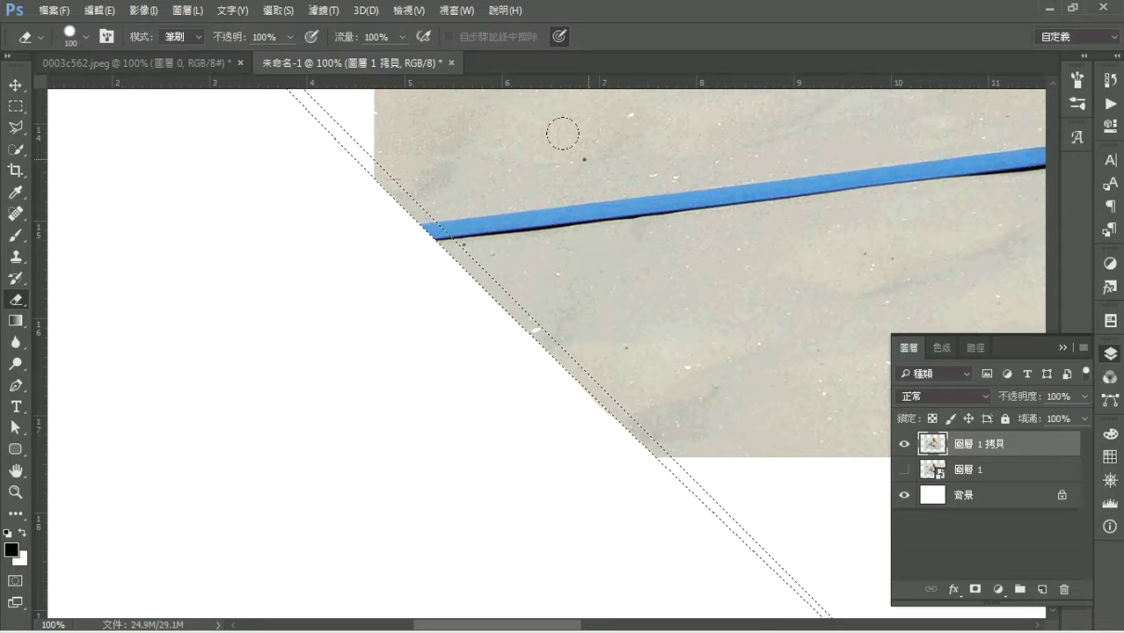
- Cut away the leftover strip along the diagonal edge
key(ctrl+0)
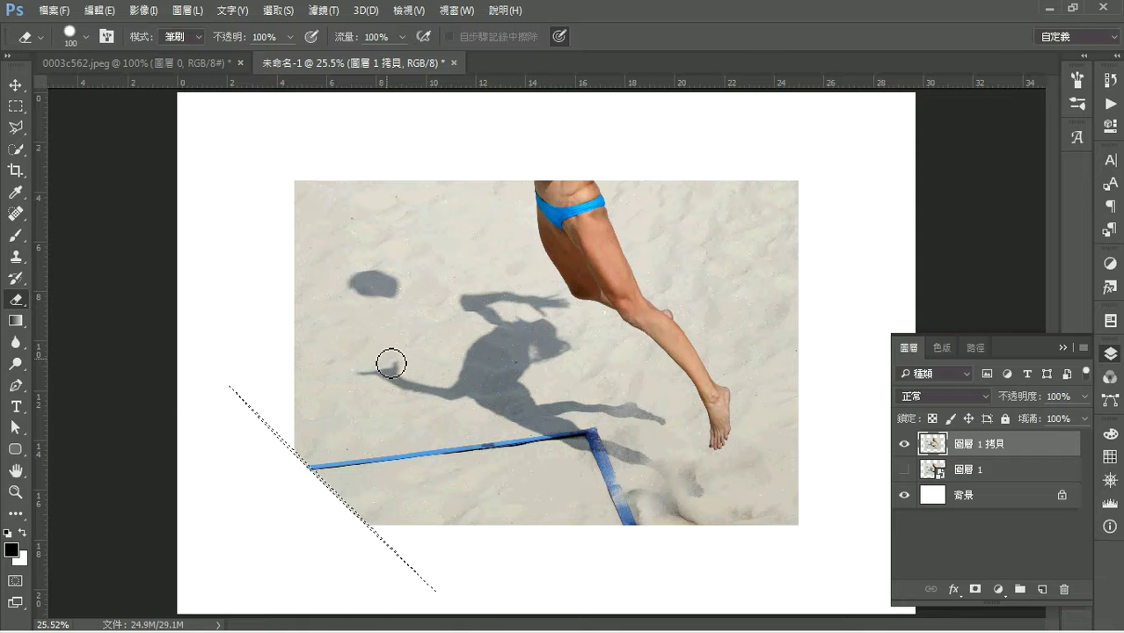
key(ctrl+plus)
key(ctrl+plus)
key(ctrl+plus)
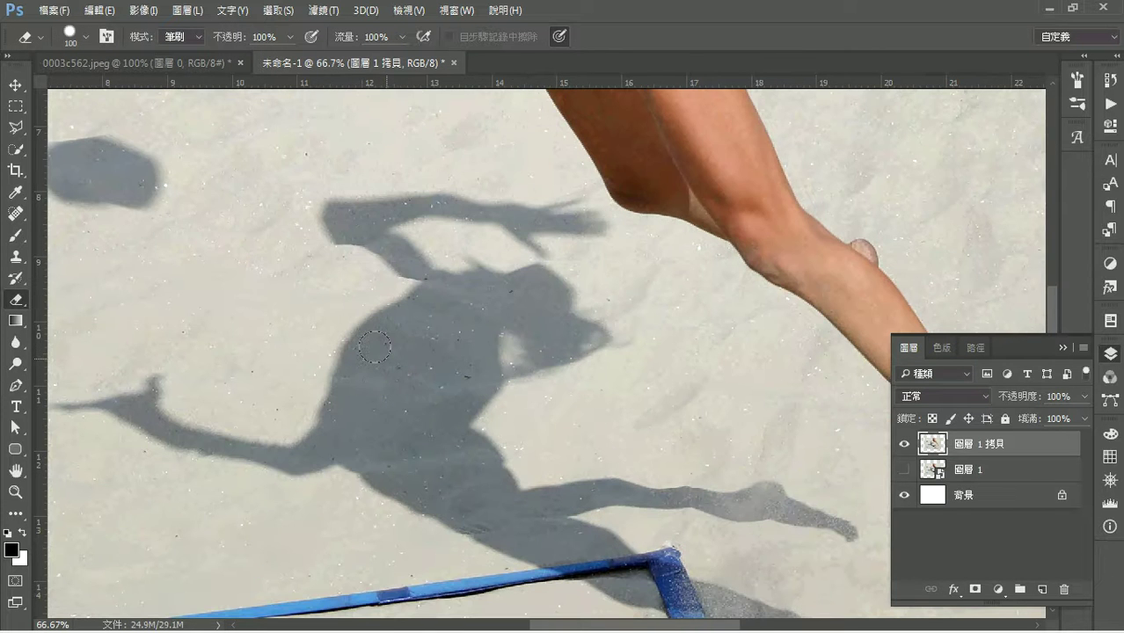
drag(274, 430, 572, 167)
drag(231, 447, 451, 224)
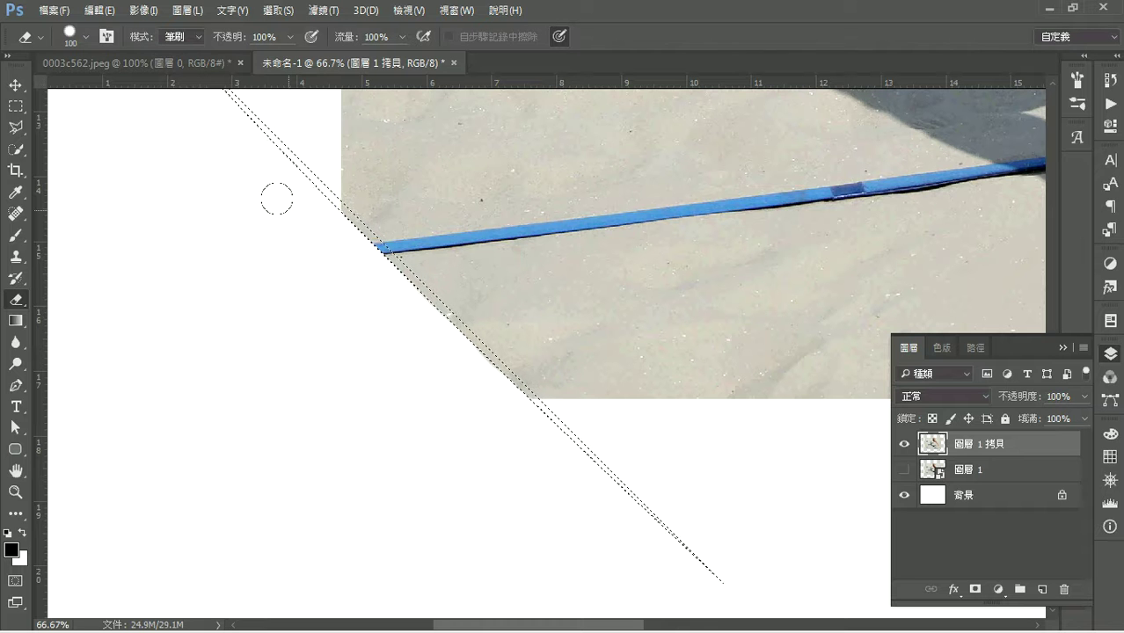
key(ctrl+x)
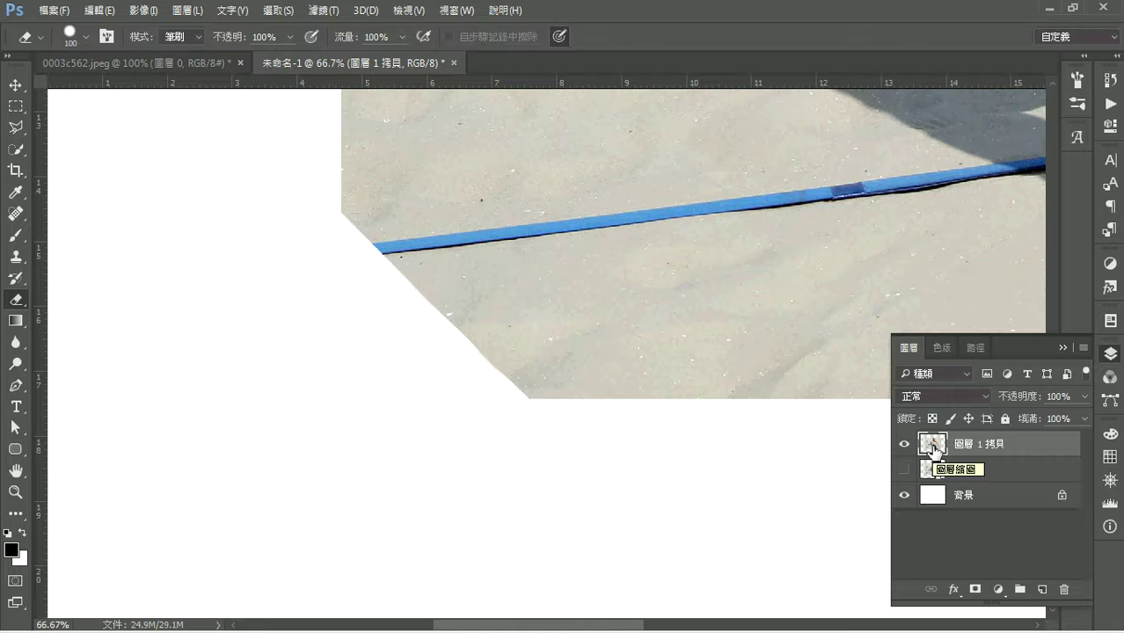
- Load the photo layer's pixels and add guides via View > New Guides From Shape
ctrl+click(932, 449)
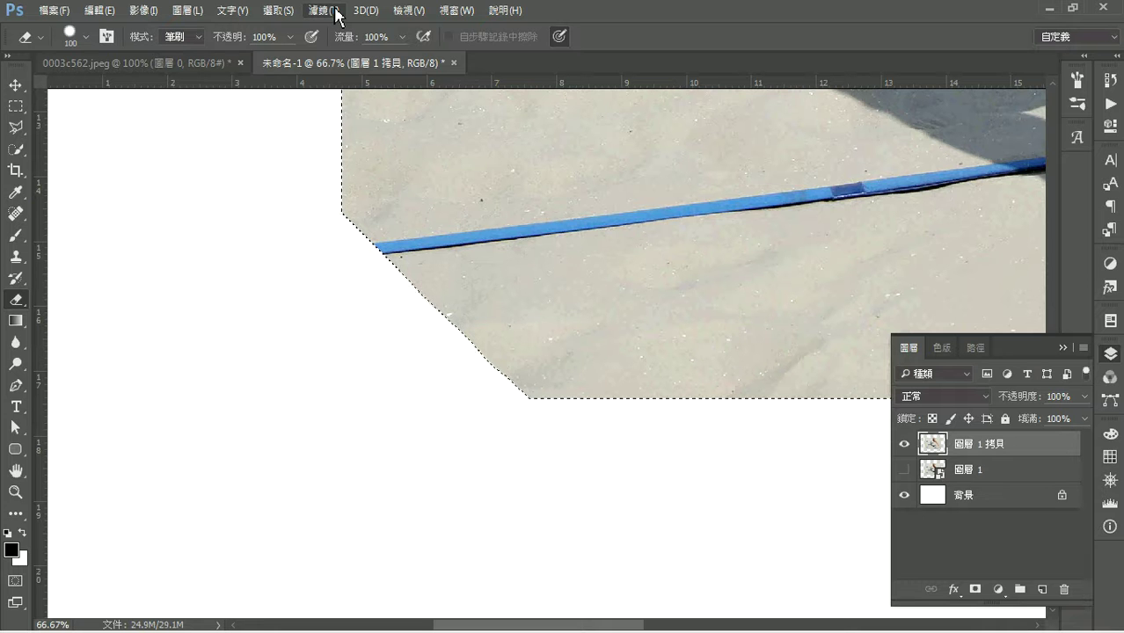
click(414, 12)
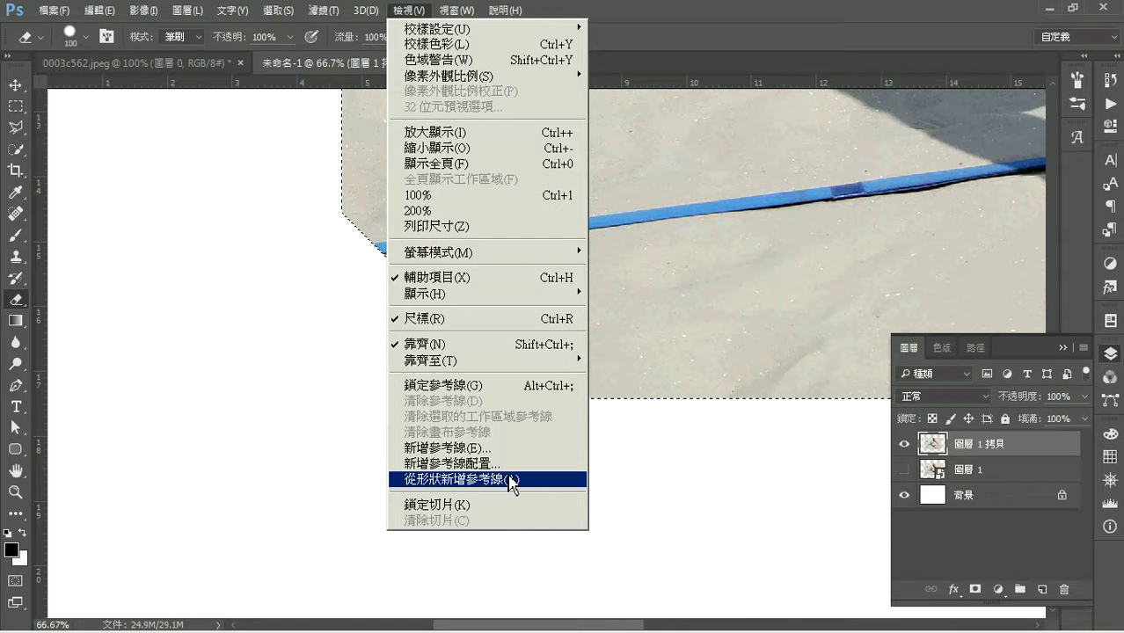
click(528, 481)
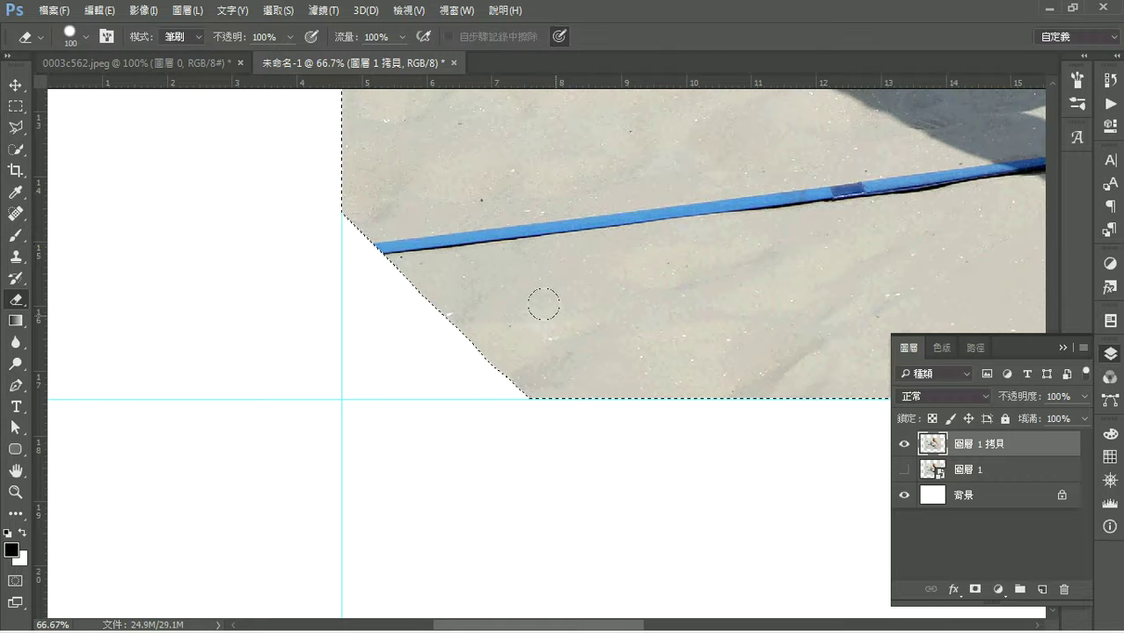
mouse_move(534, 332)
mouse_down()
mouse_move(724, 208)
mouse_move(257, 470)
mouse_up()
drag(678, 243, 615, 547)
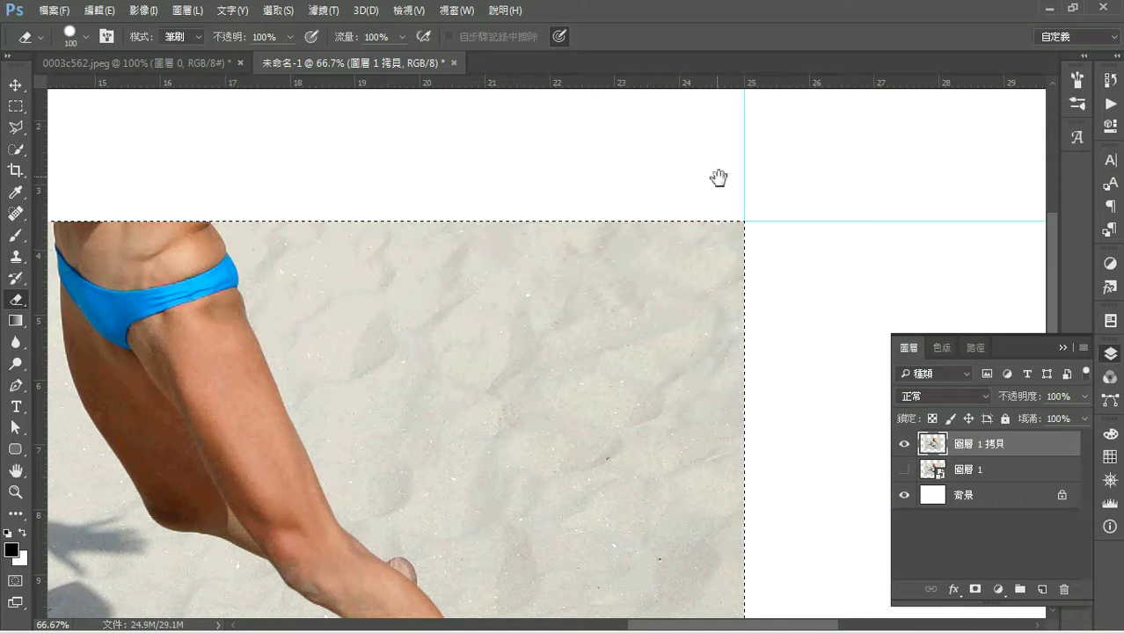
drag(451, 359, 779, 165)
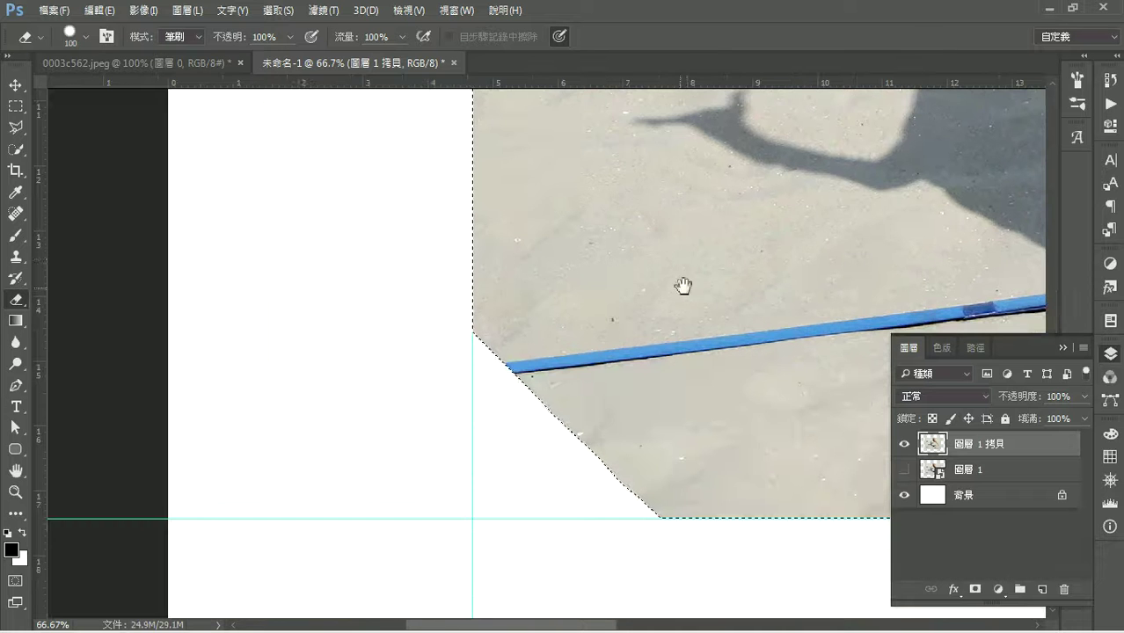
- Deselect, load path 左下 as a selection, and pick the Rectangular Marquee
key(ctrl+d)
click(980, 350)
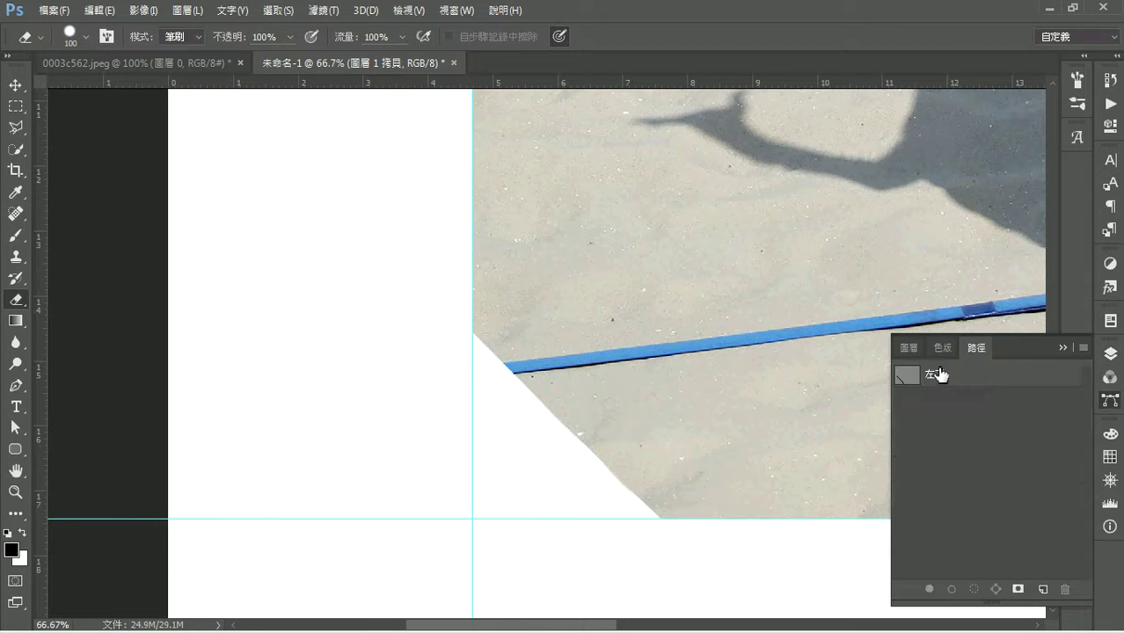
ctrl+click(910, 376)
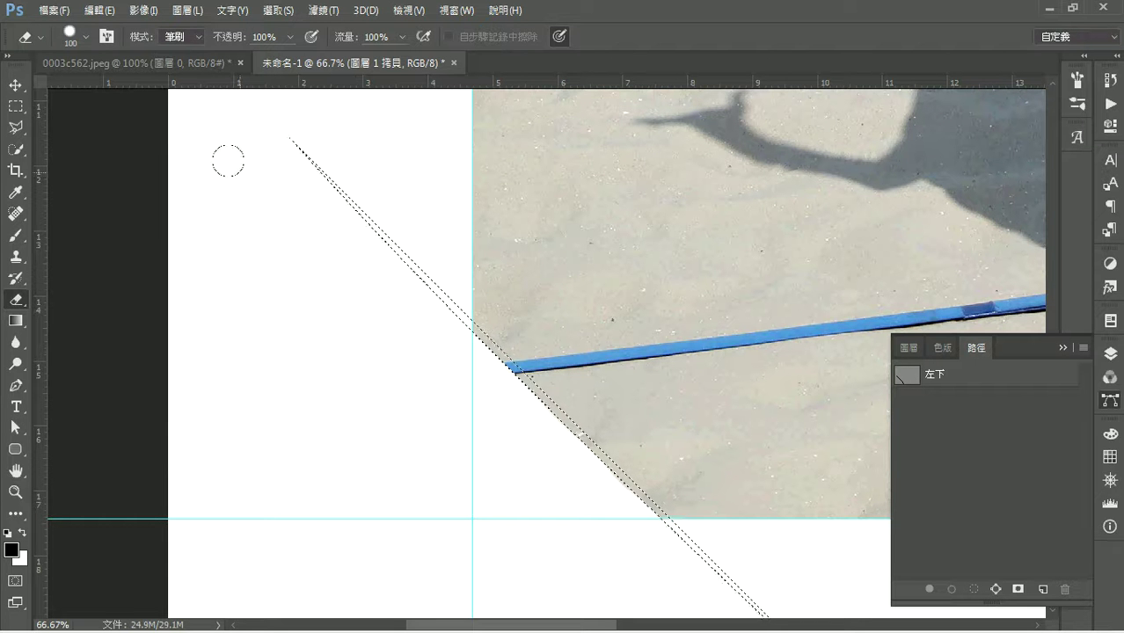
click(16, 110)
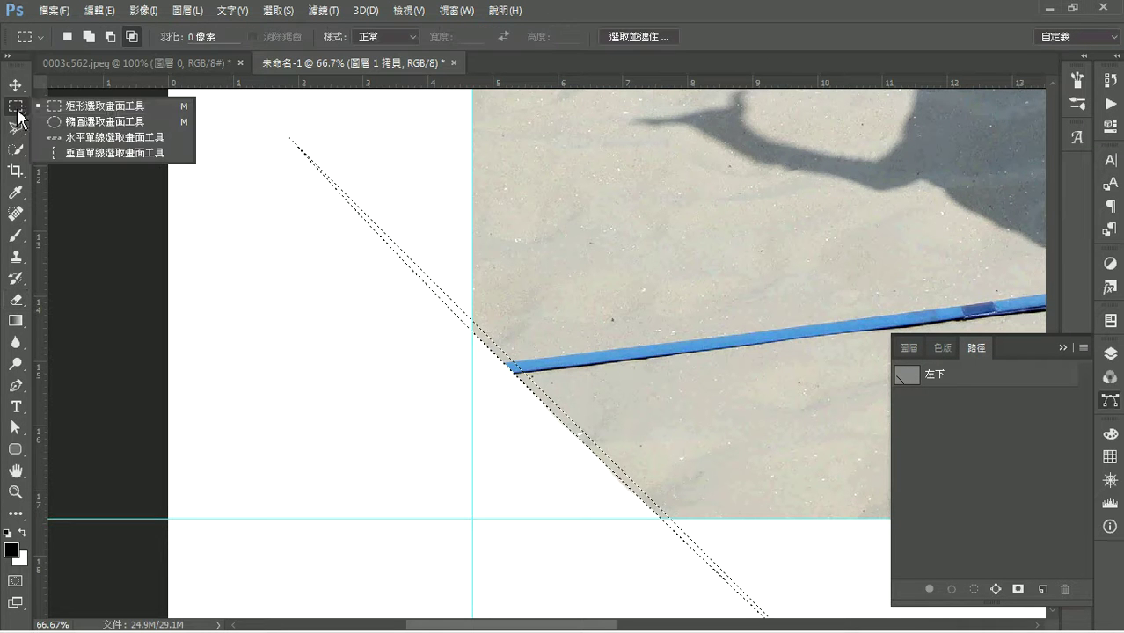
click(123, 108)
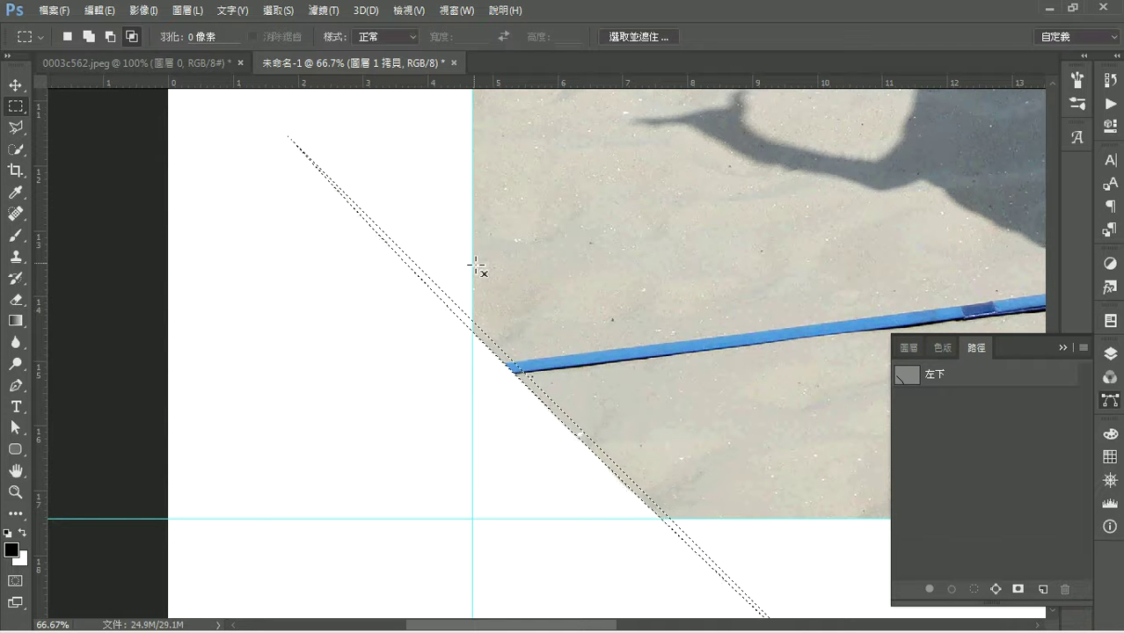
click(111, 44)
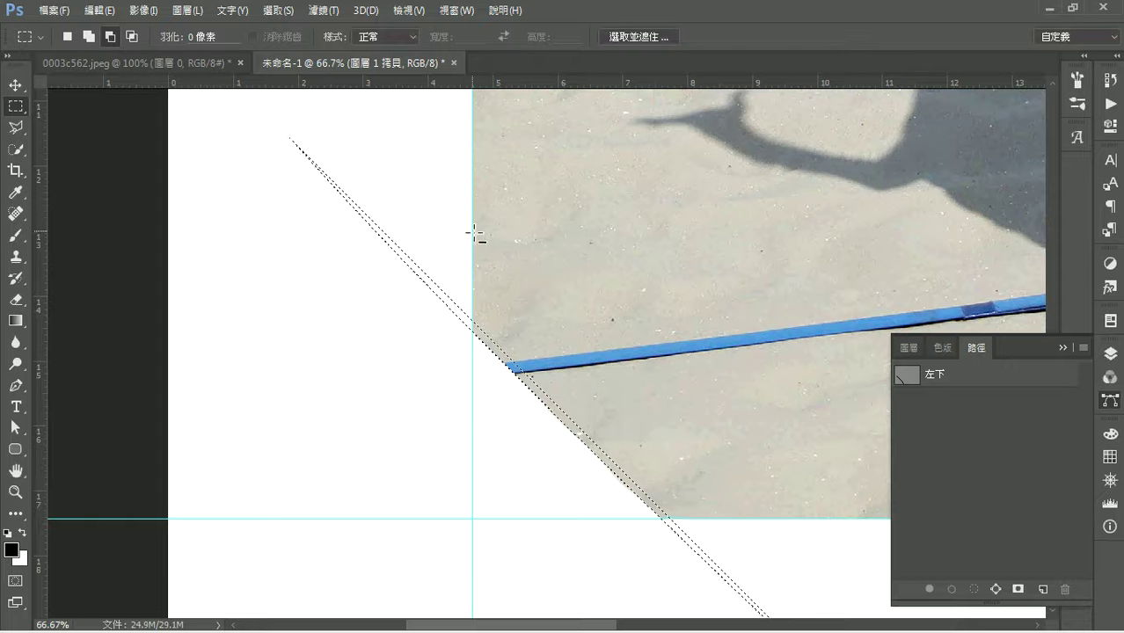
key(shift)
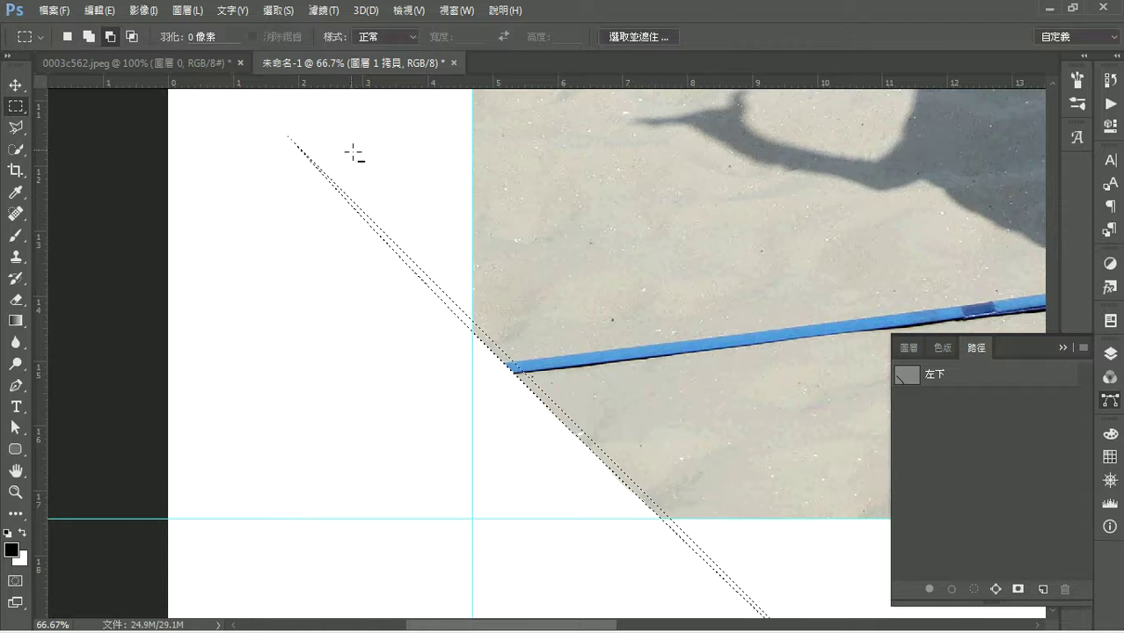
- Subtract a rectangle from the guide corner over the photo, leaving the band on white page
drag(473, 258, 754, 518)
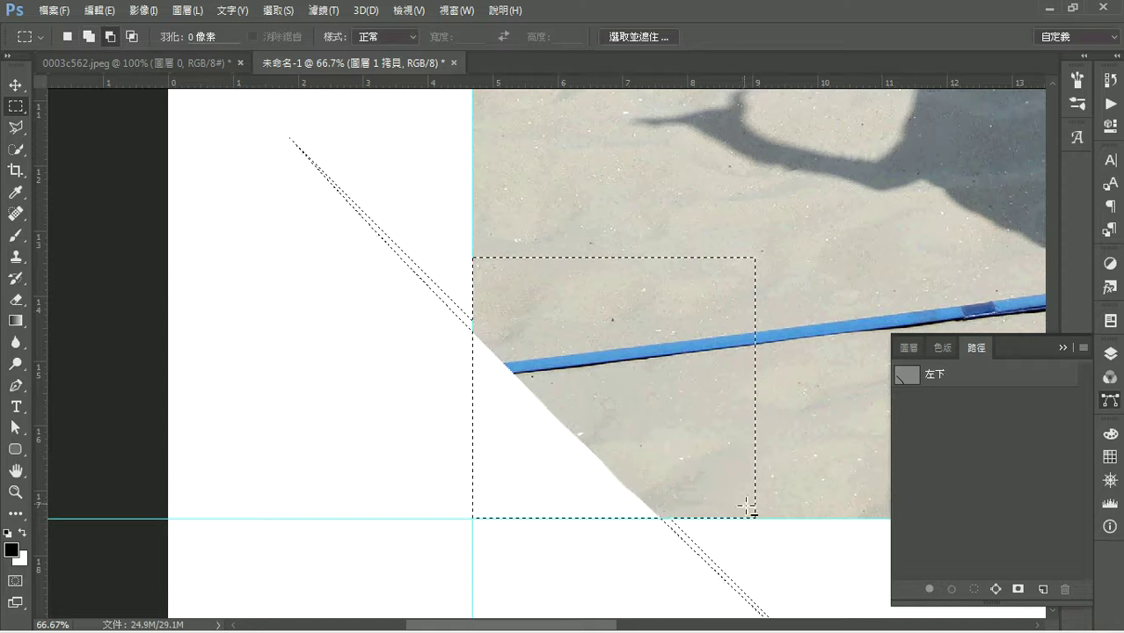
key(ctrl+z)
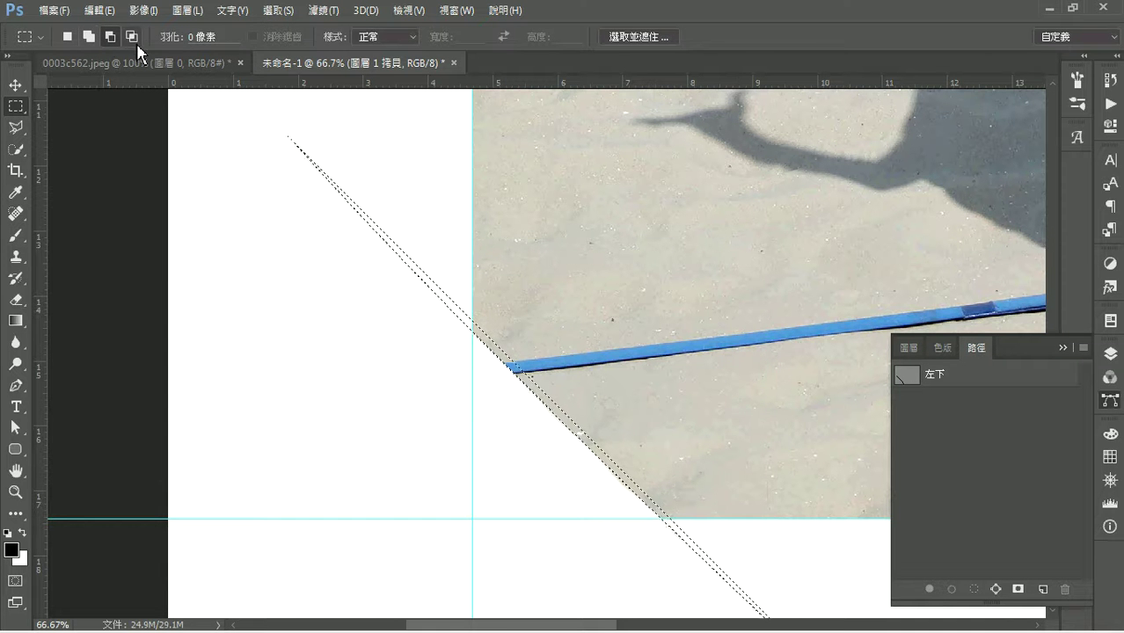
key(alt)
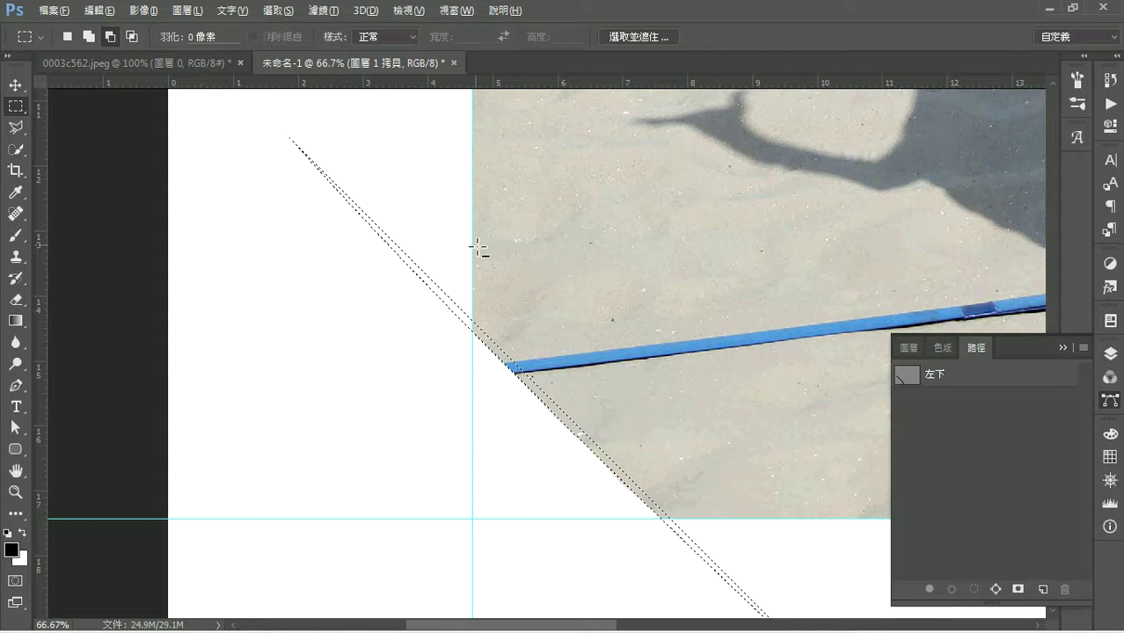
click(137, 34)
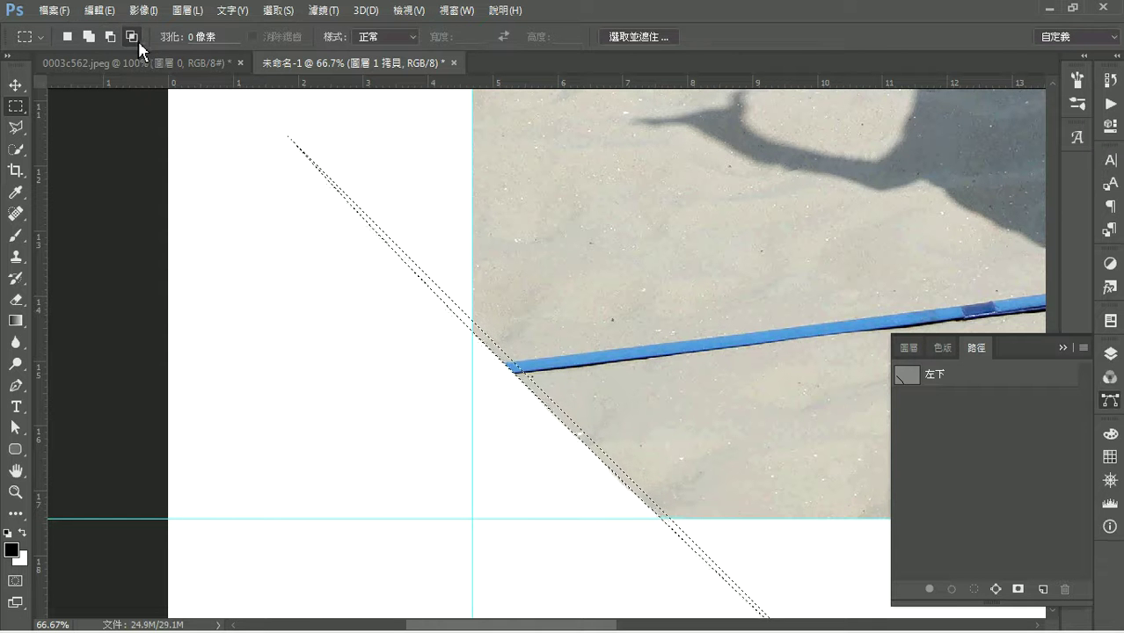
key(alt)
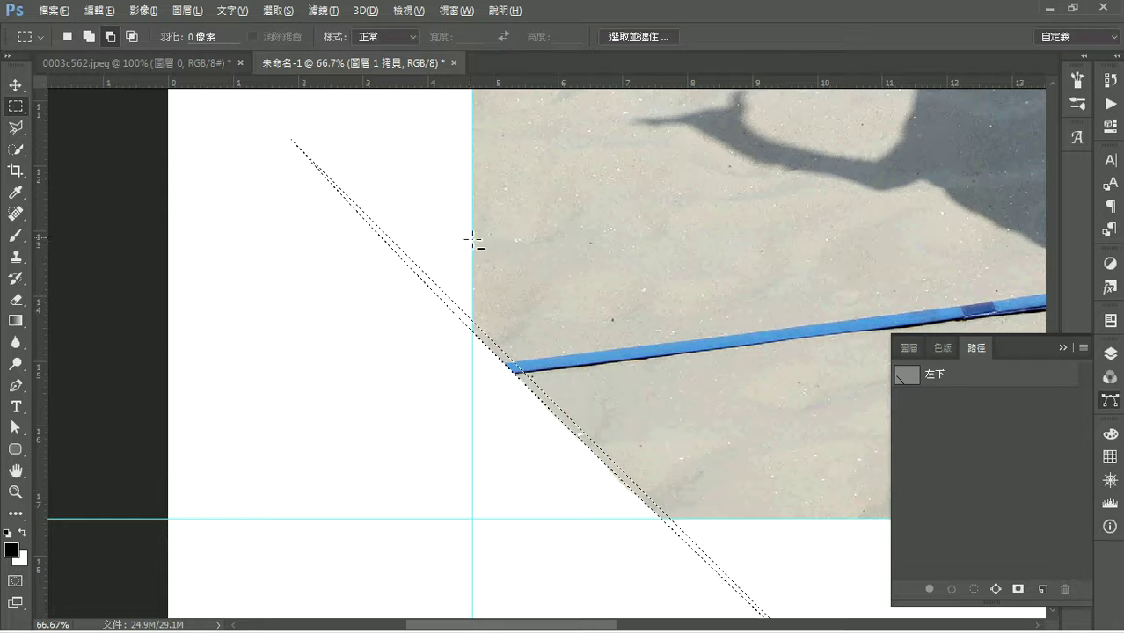
drag(475, 244, 805, 521)
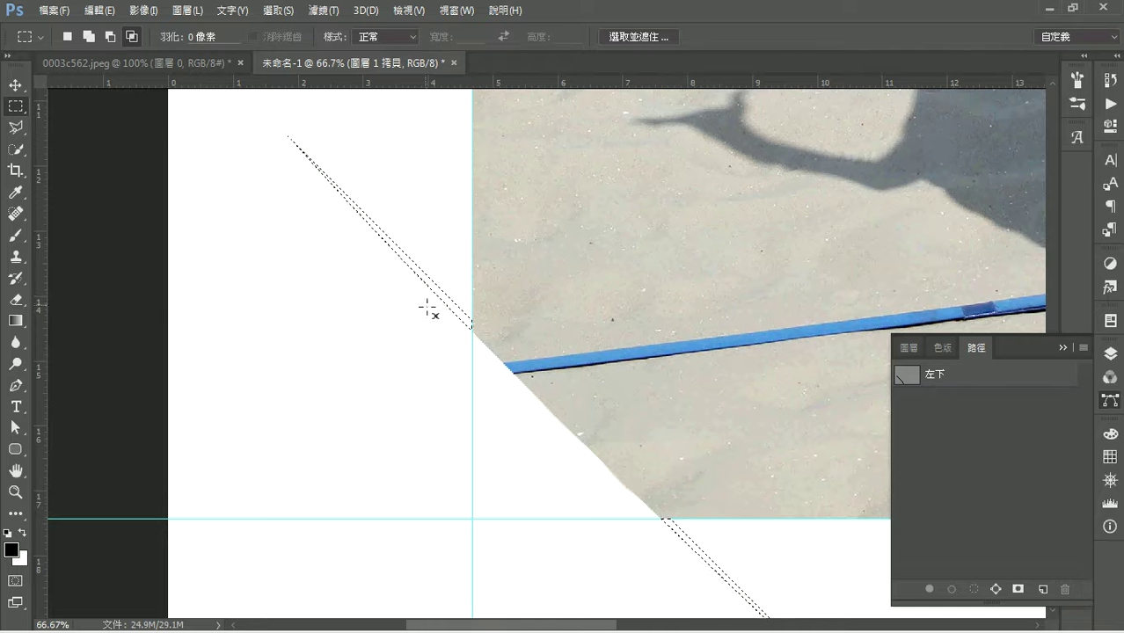
scroll(572, 274, down, 2)
scroll(572, 273, down, 3)
key(ctrl+plus)
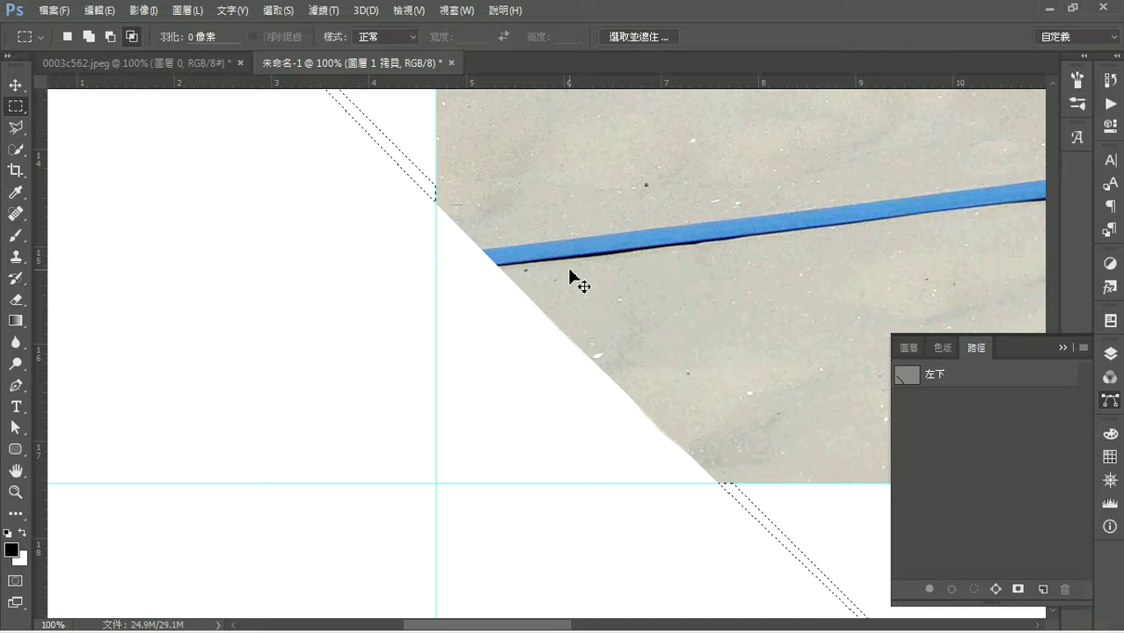
drag(477, 253, 554, 464)
- Set the gradient's starting colour stop to mid grey RGB 128, 128, 128
drag(15, 320, 96, 328)
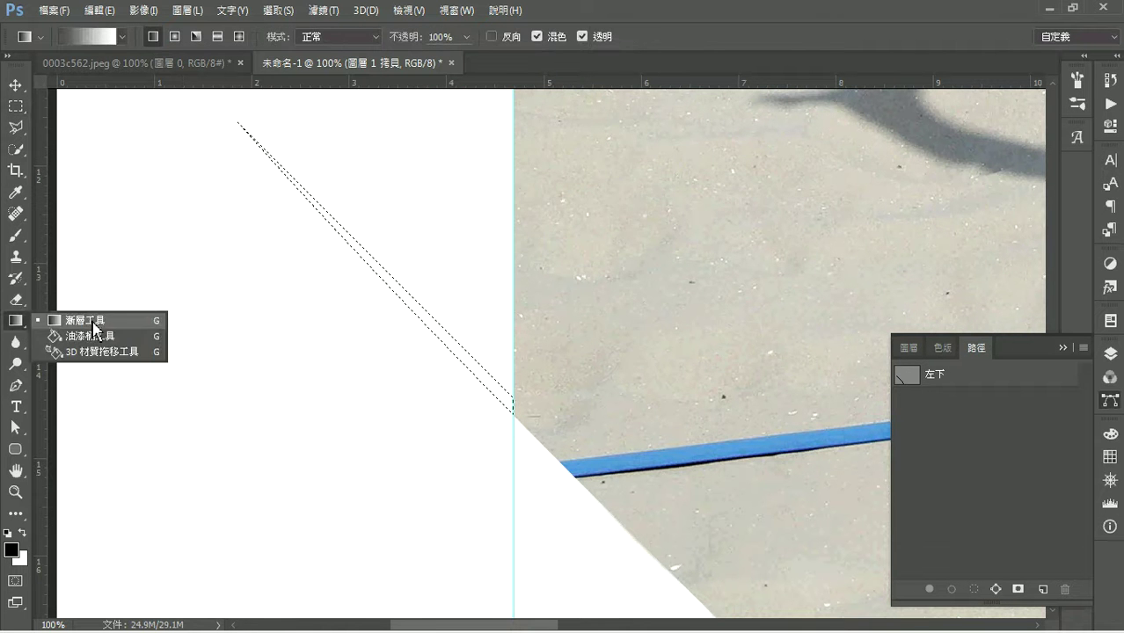
click(84, 36)
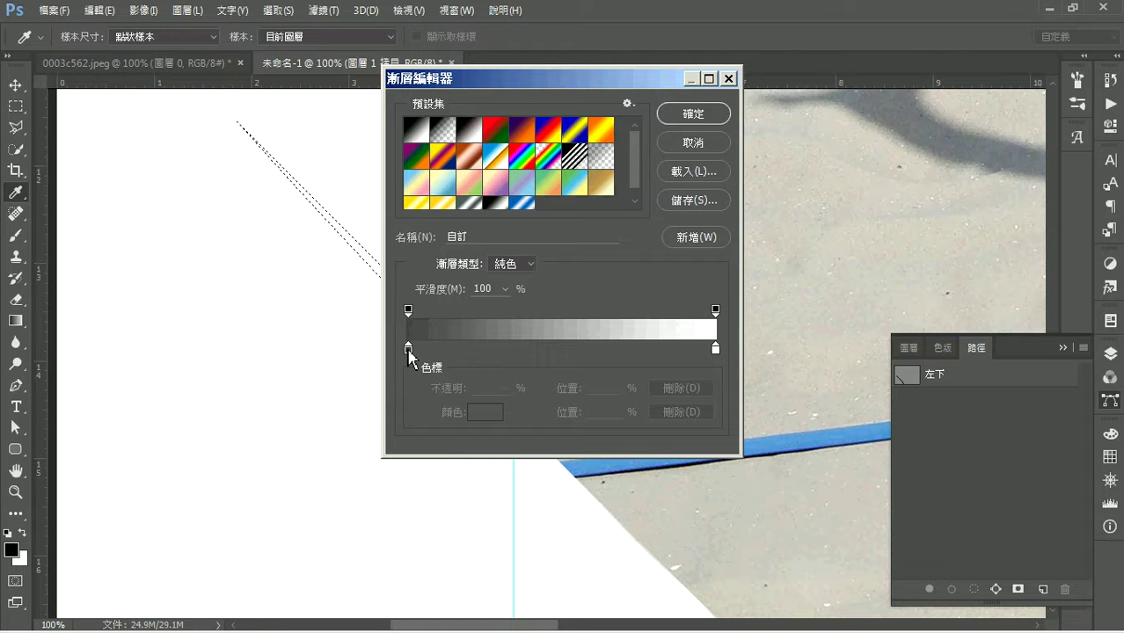
click(408, 349)
click(486, 411)
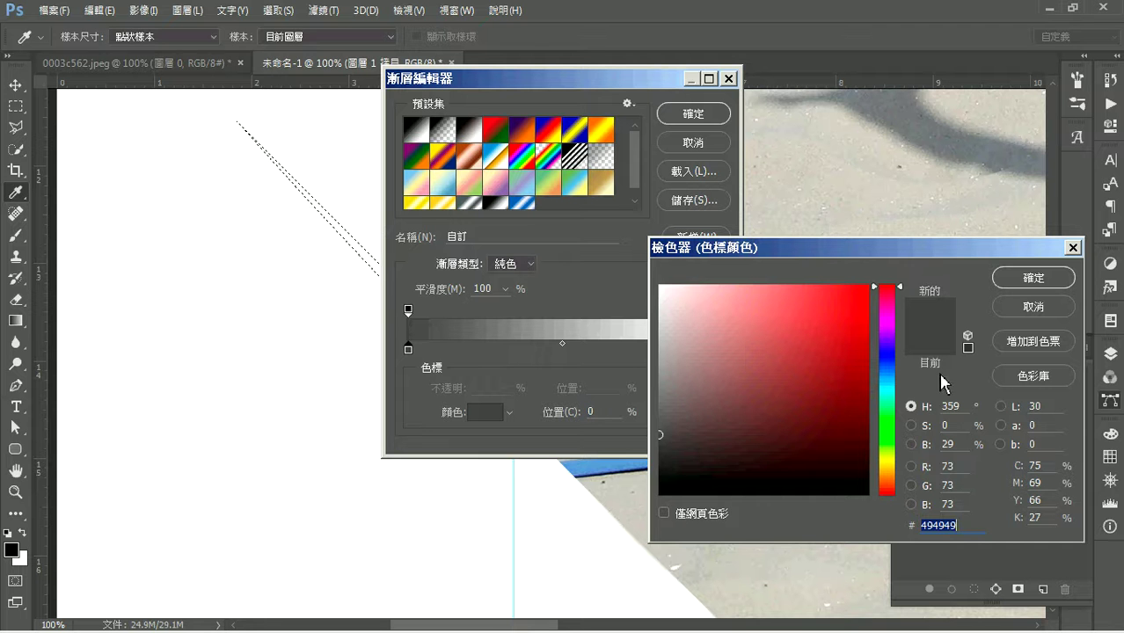
drag(955, 466, 925, 466)
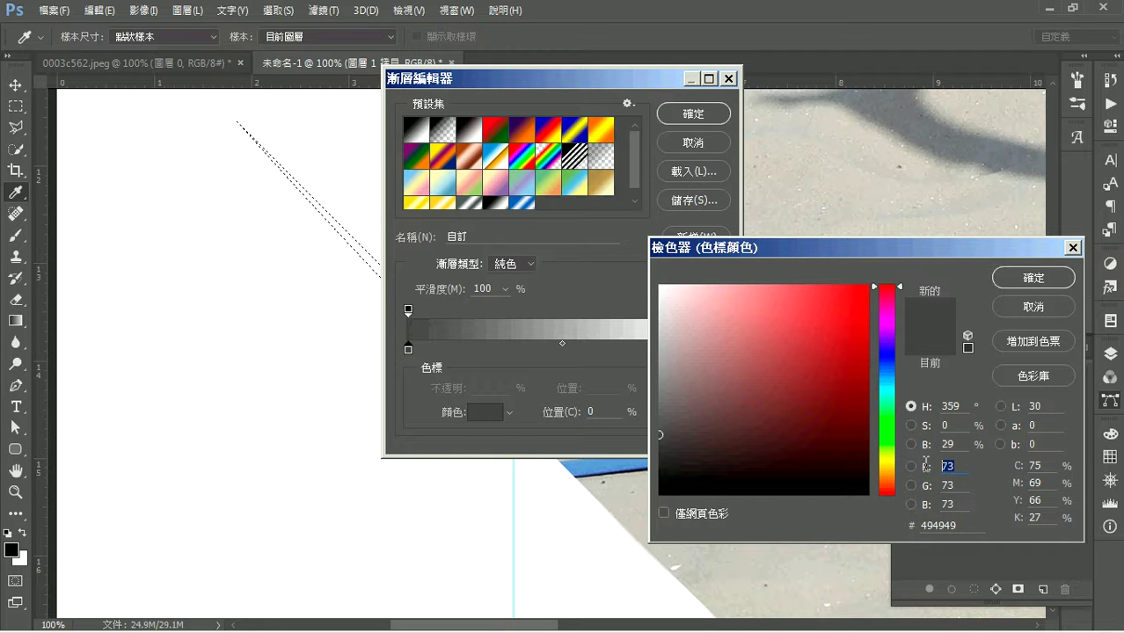
text(128)
key(Tab)
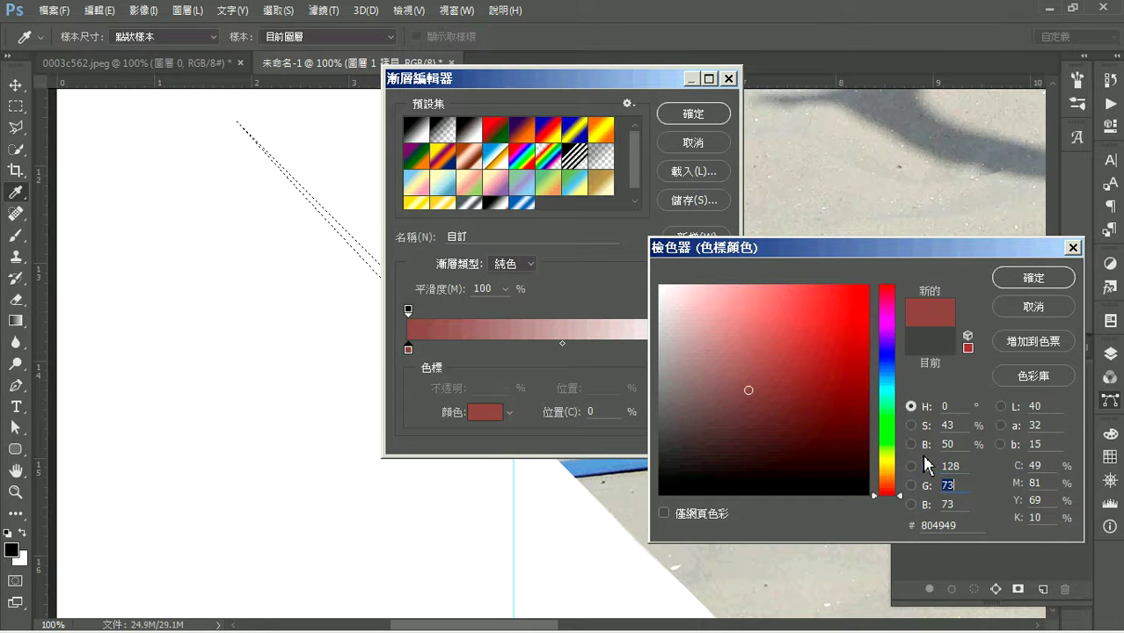
text(128)
key(Tab)
text(128)
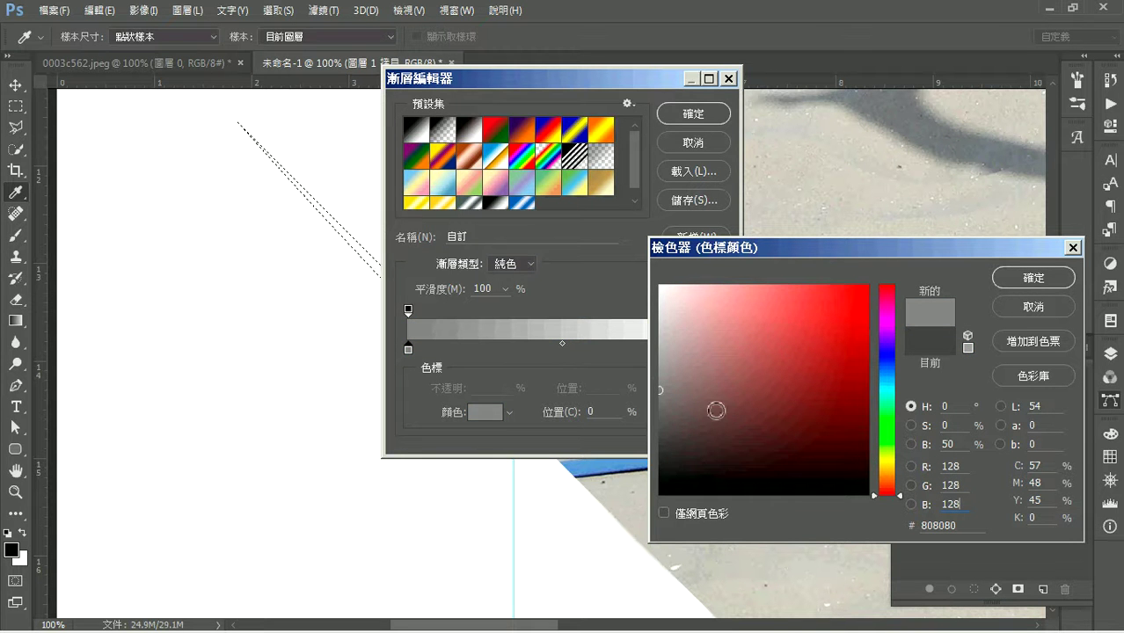
click(1056, 278)
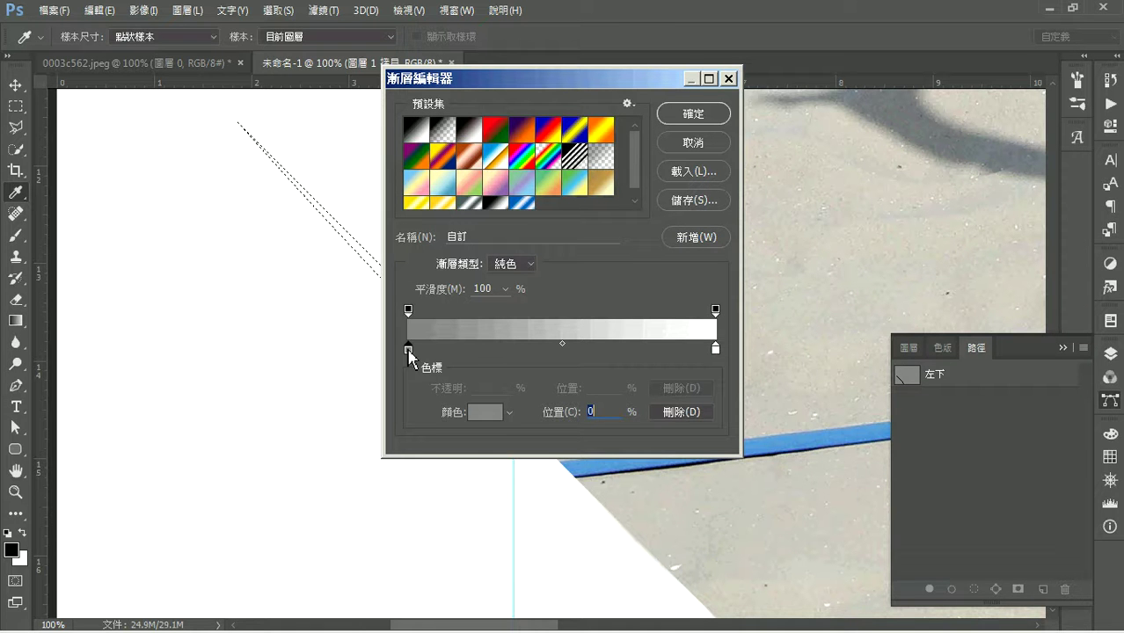
- Darken the starting stop to dark grey and confirm the gradient
click(486, 413)
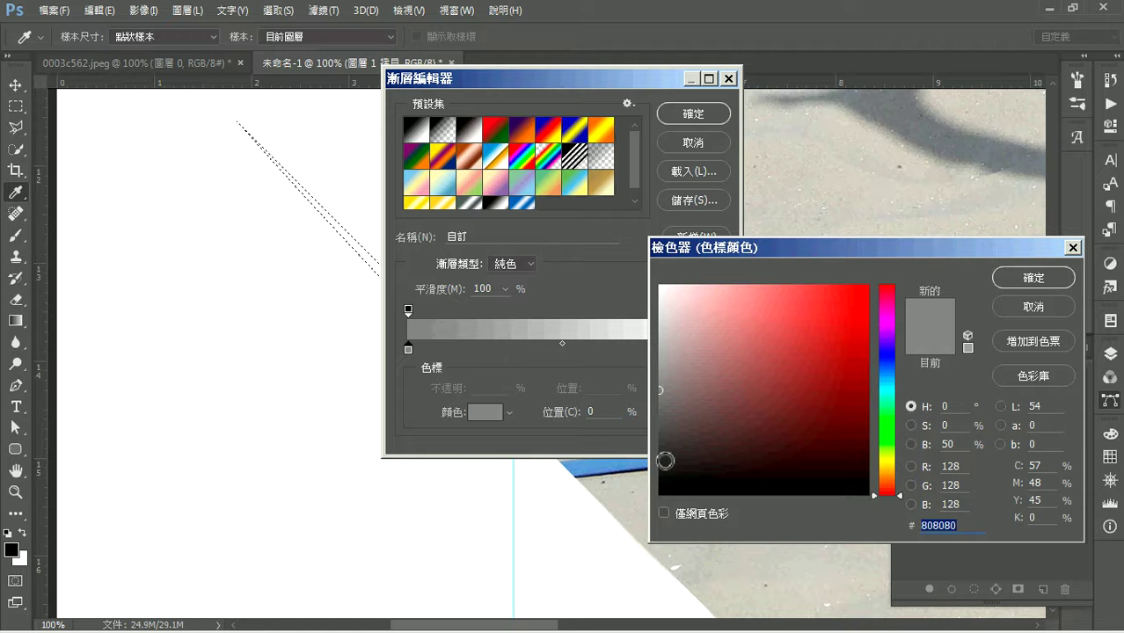
drag(662, 450, 647, 446)
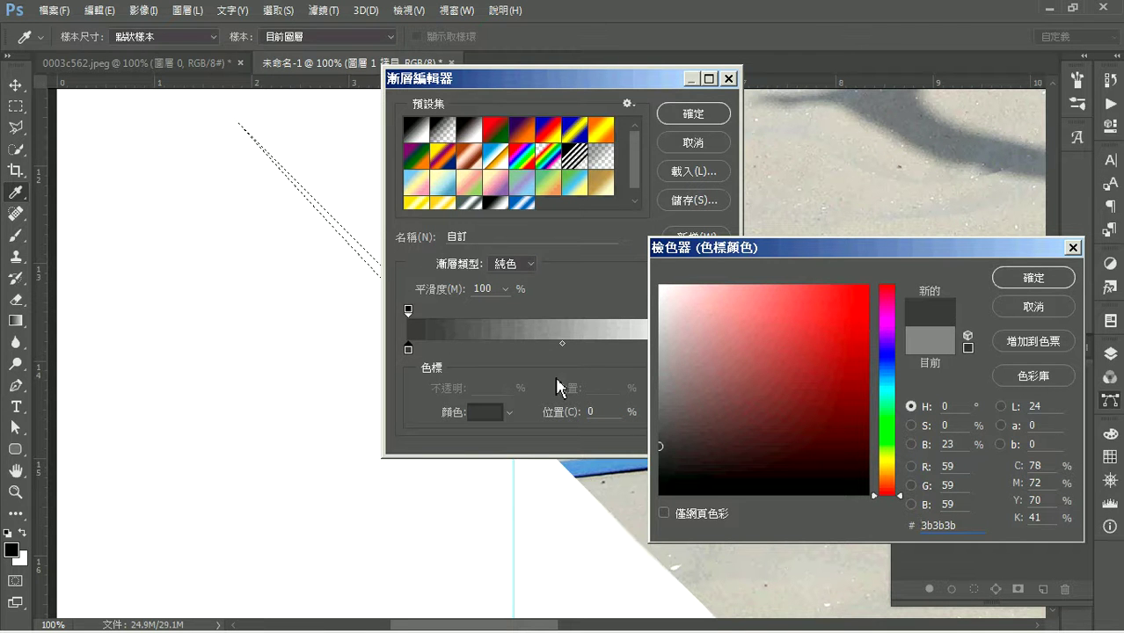
click(1033, 277)
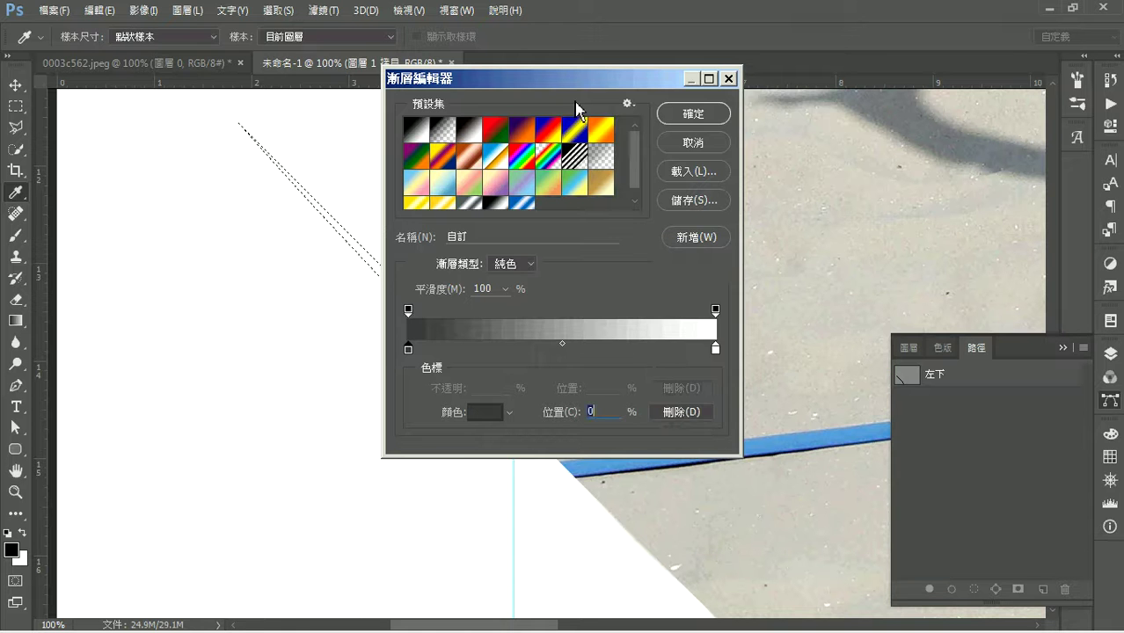
click(693, 115)
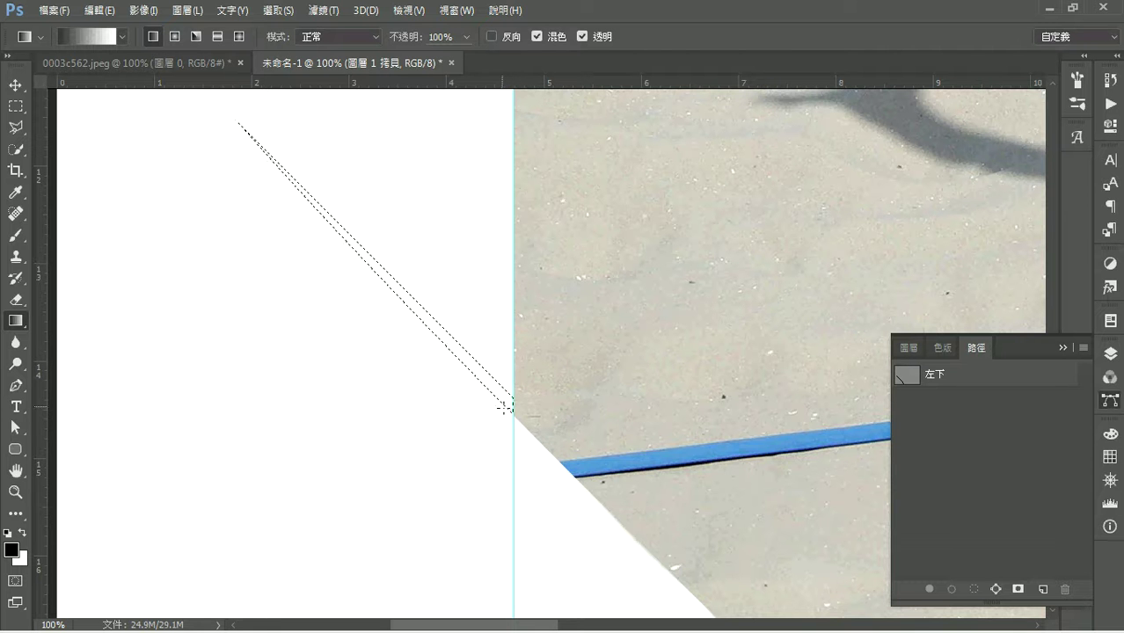
- Fill the diagonal band beside the cut corner with a dark-grey-to-white gradient, redoing it until it looks right
key(ctrl+equal)
key(ctrl+equal)
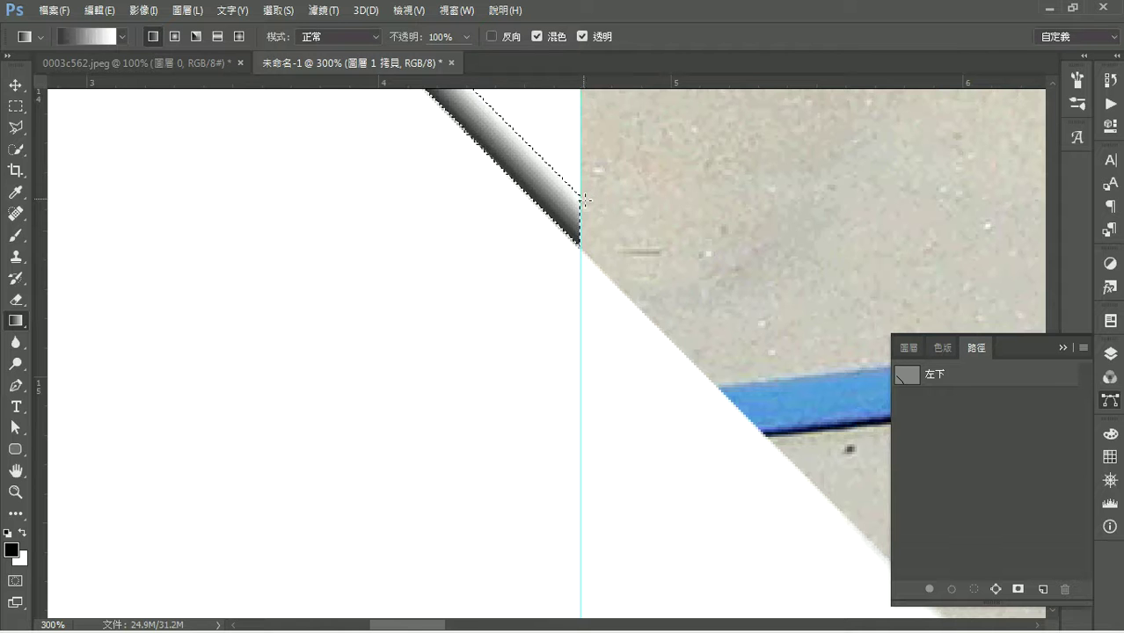
key(ctrl+z)
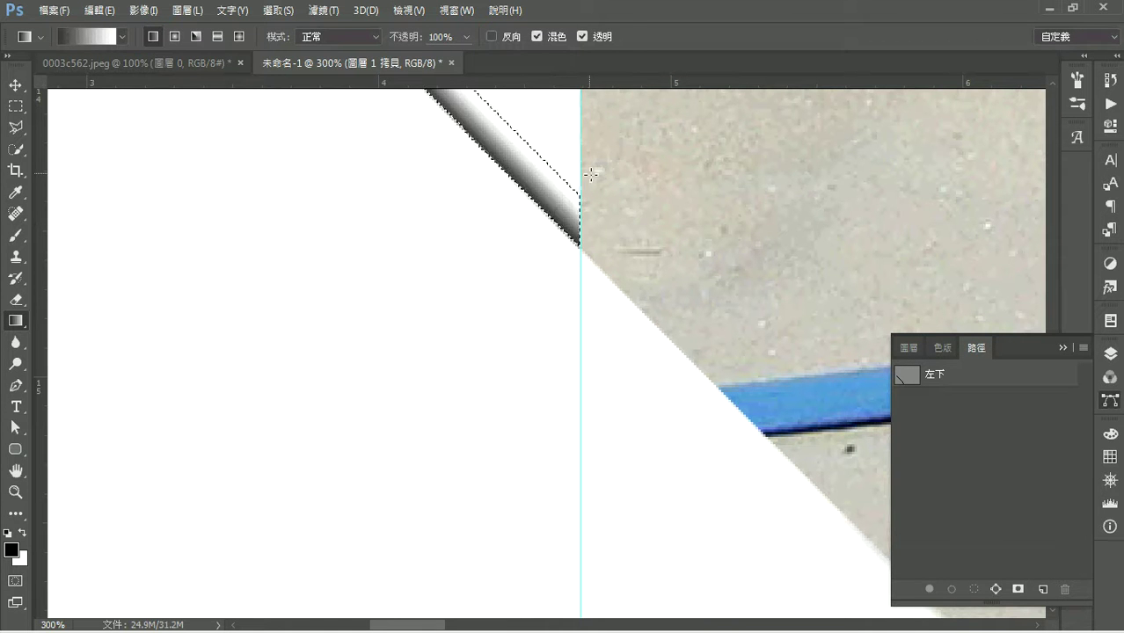
key(ctrl+z)
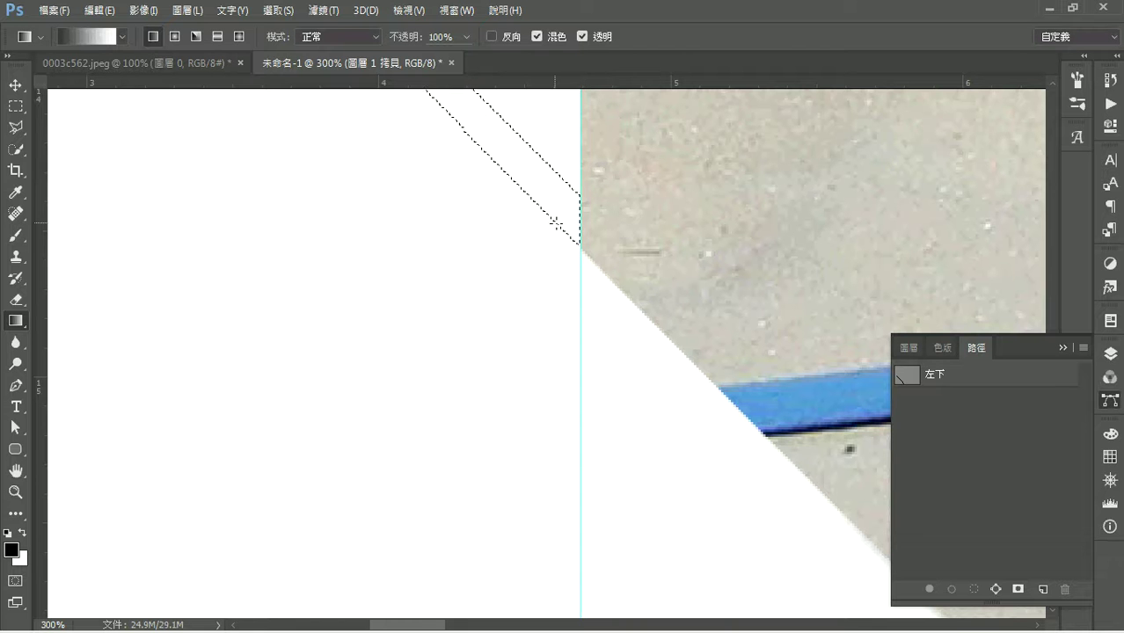
drag(585, 200, 586, 199)
mouse_move(515, 171)
mouse_down()
mouse_move(755, 517)
mouse_move(371, 344)
mouse_up()
key(ctrl+0)
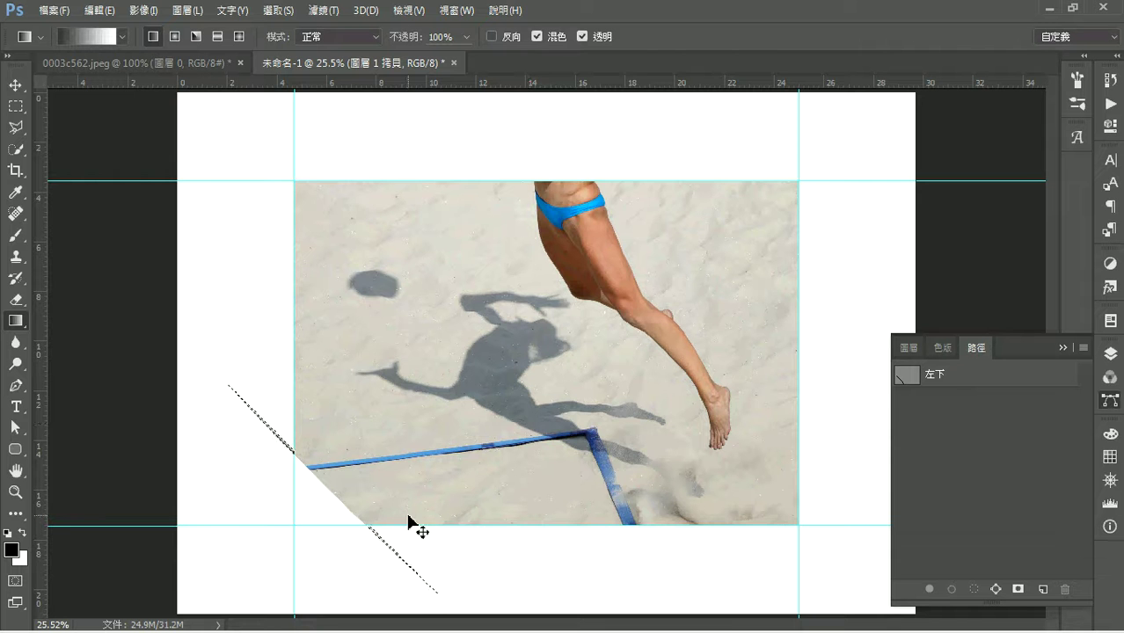
- Deselect to reveal the lower-left gradient shadow, check it without guides, and show the 左下 path
key(ctrl+plus)
key(ctrl+plus)
drag(409, 504, 716, 130)
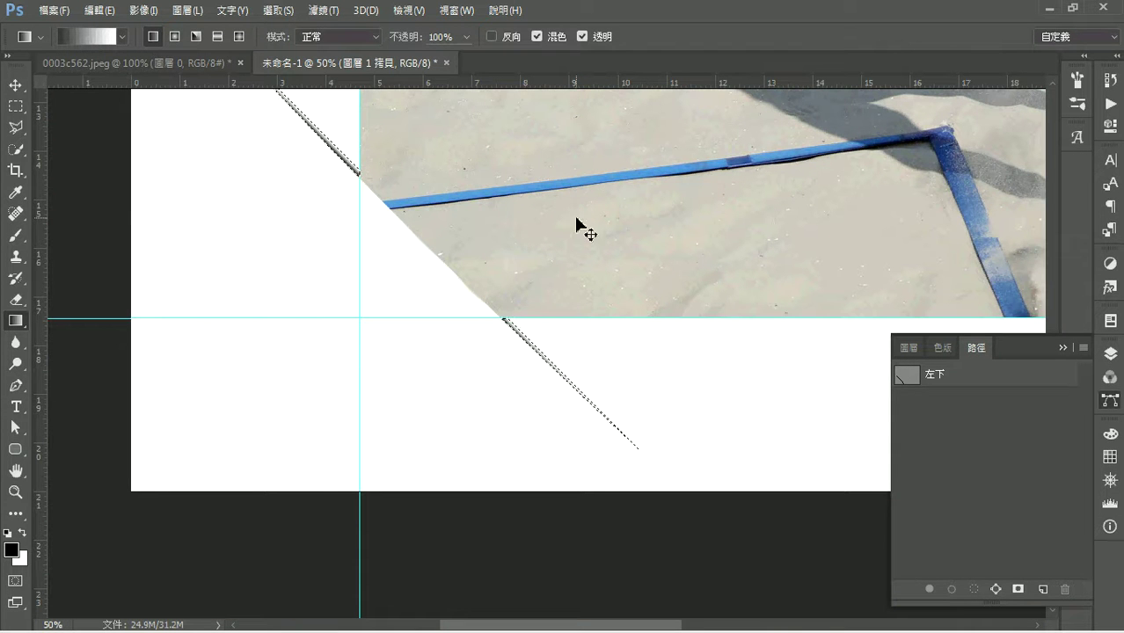
key(ctrl+d)
drag(562, 202, 619, 348)
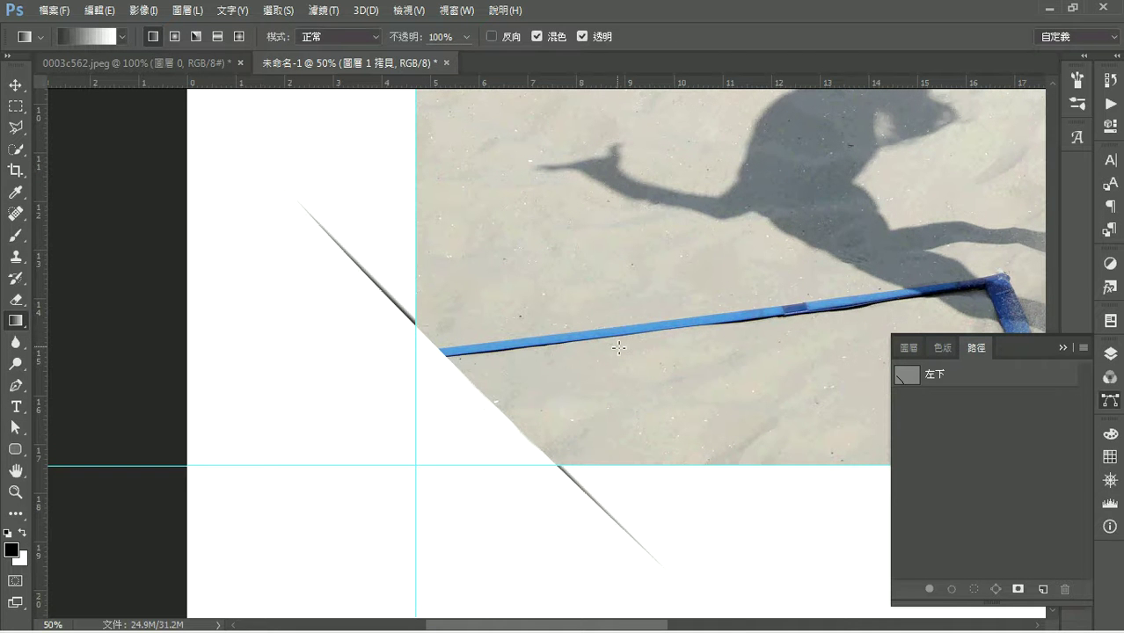
key(ctrl+semicolon)
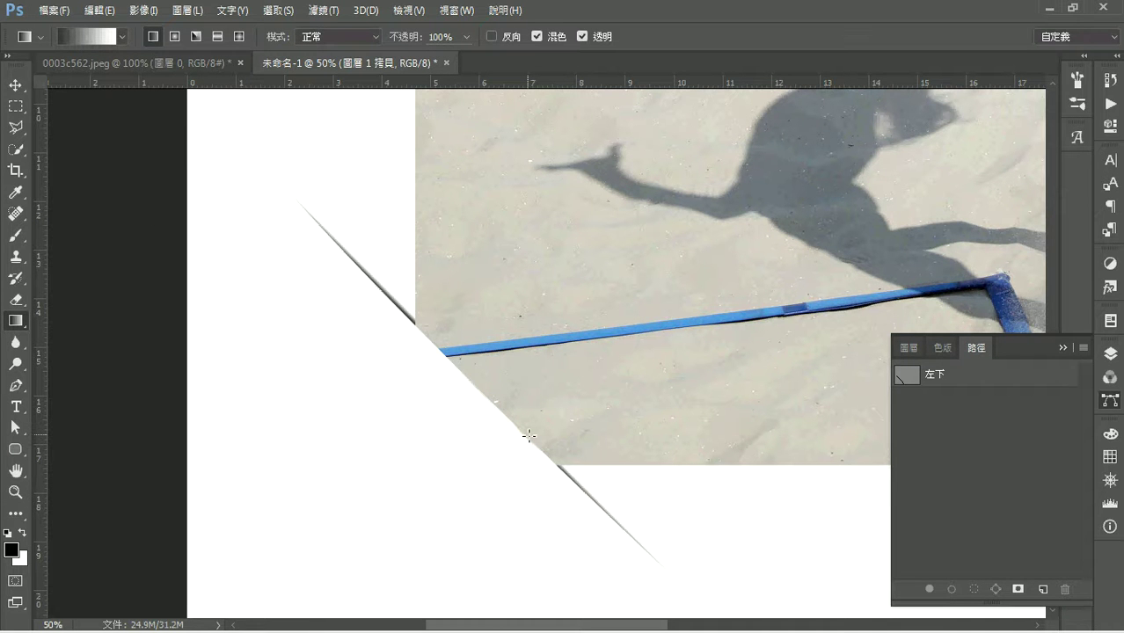
key(ctrl+semicolon)
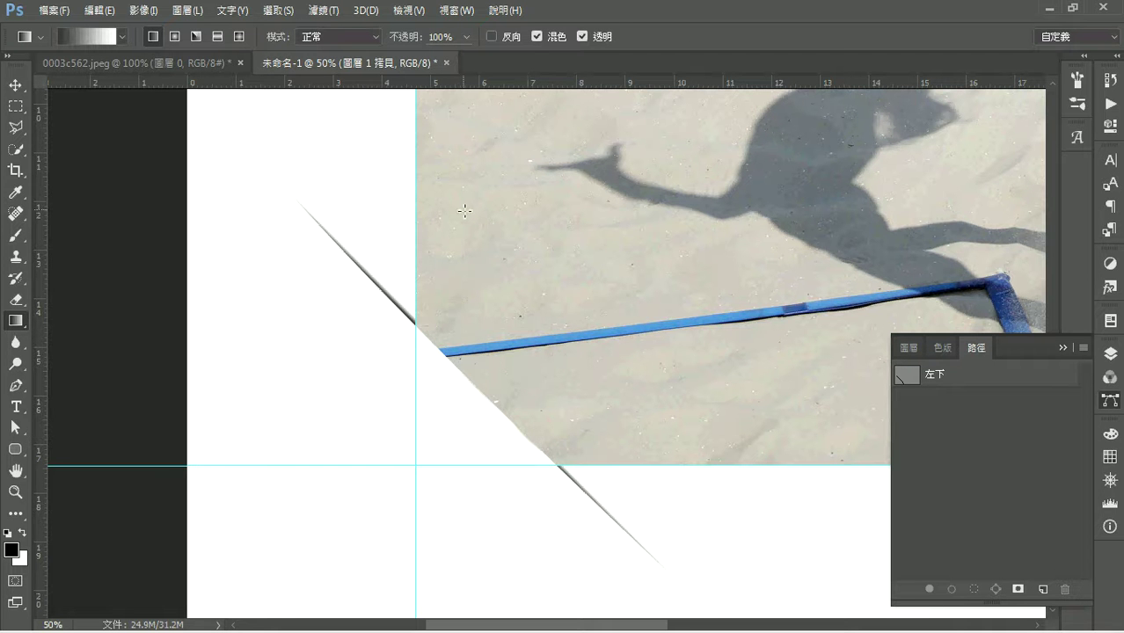
click(914, 387)
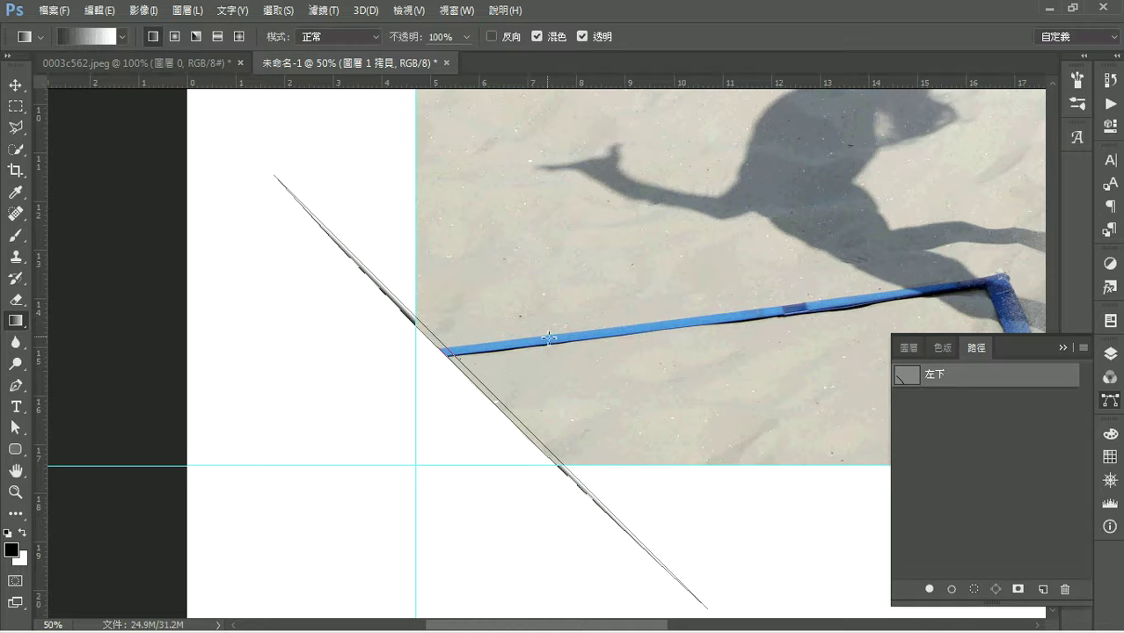
- Load the 左下 path as a selection and pick the Rectangular Marquee tool
drag(917, 388, 911, 382)
ctrl+click(911, 380)
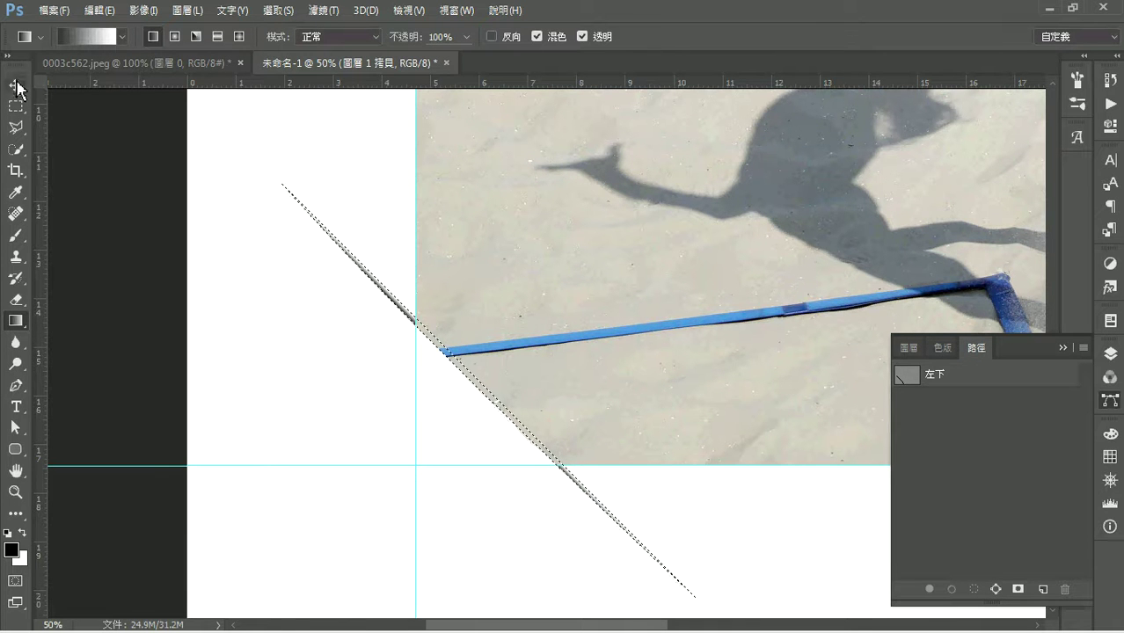
click(15, 107)
click(115, 108)
right_click(15, 106)
click(53, 106)
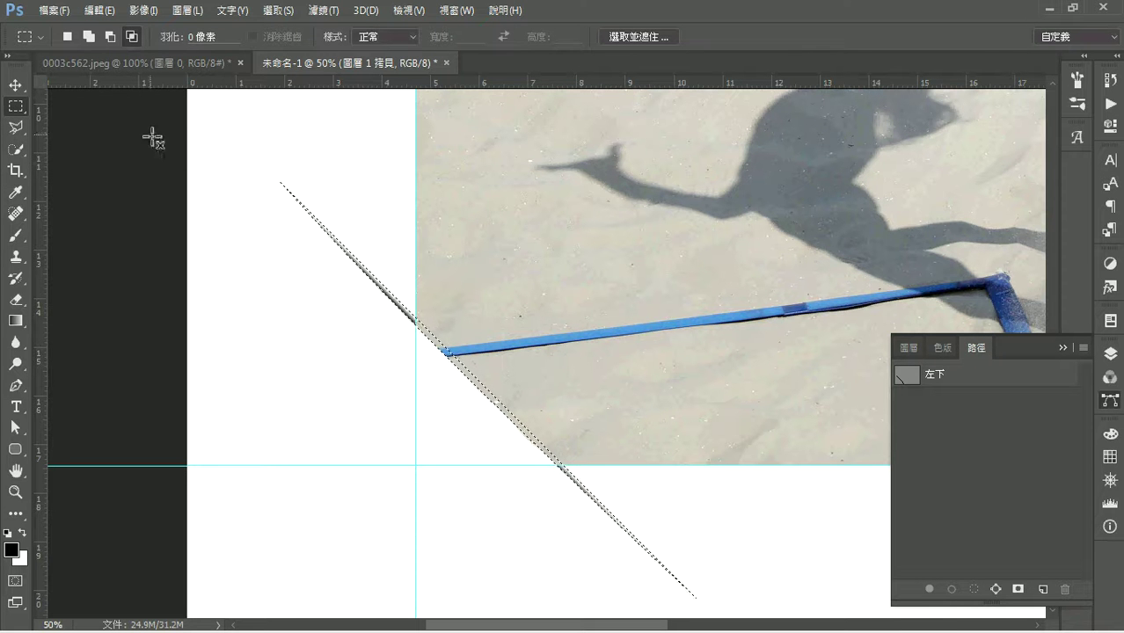
- Flip the diagonal selection vertically and horizontally using Transform Selection
right_click(431, 333)
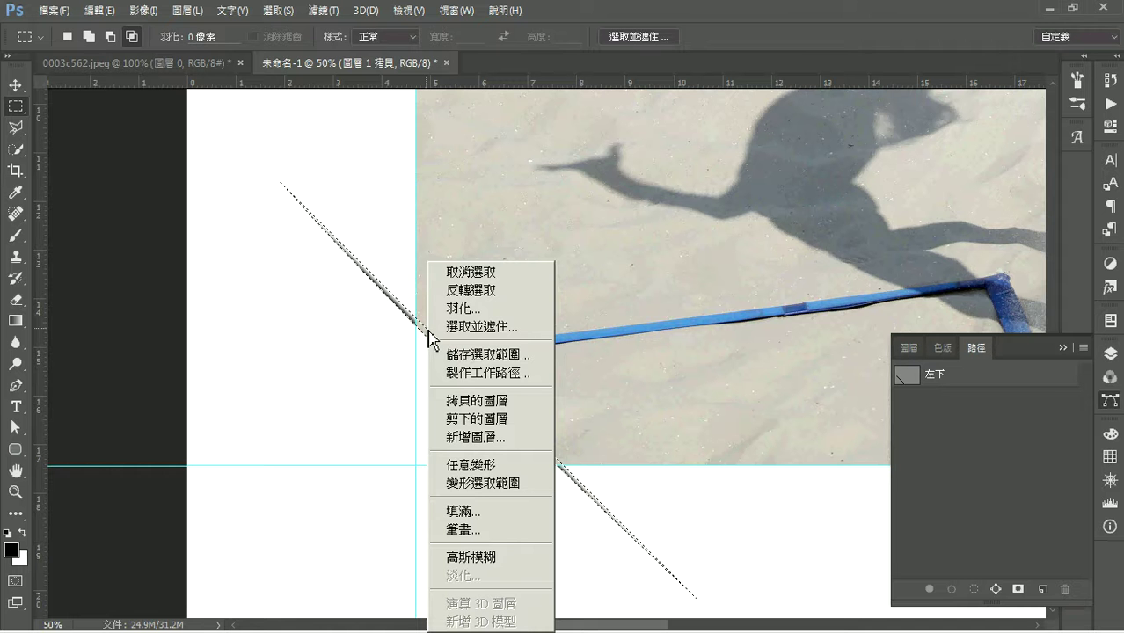
click(529, 492)
right_click(540, 374)
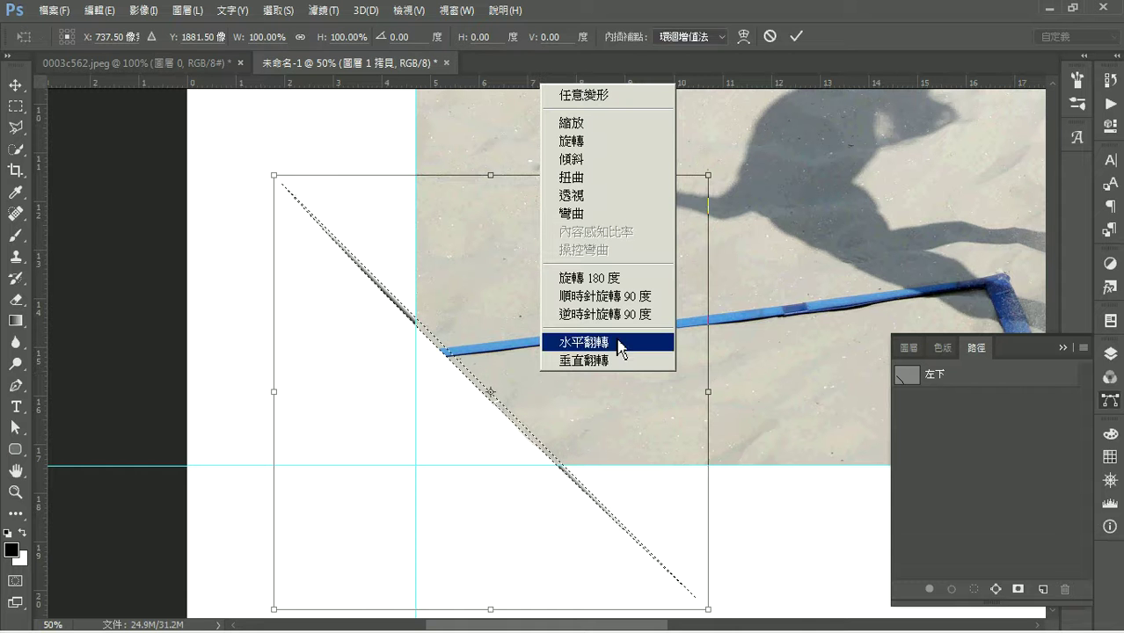
click(613, 362)
right_click(556, 321)
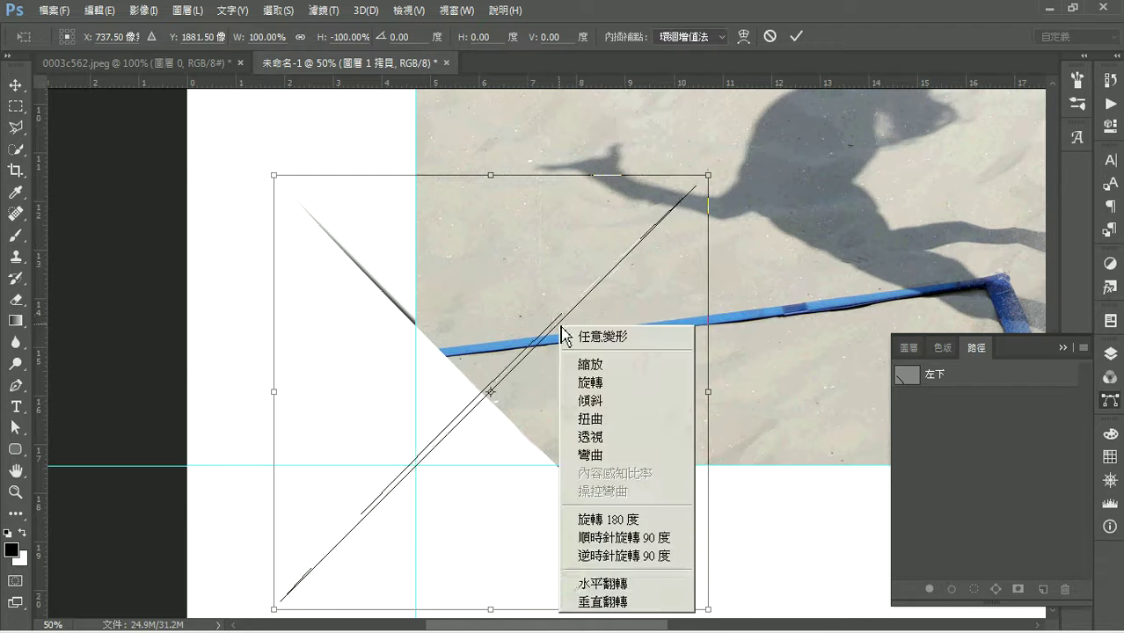
click(653, 587)
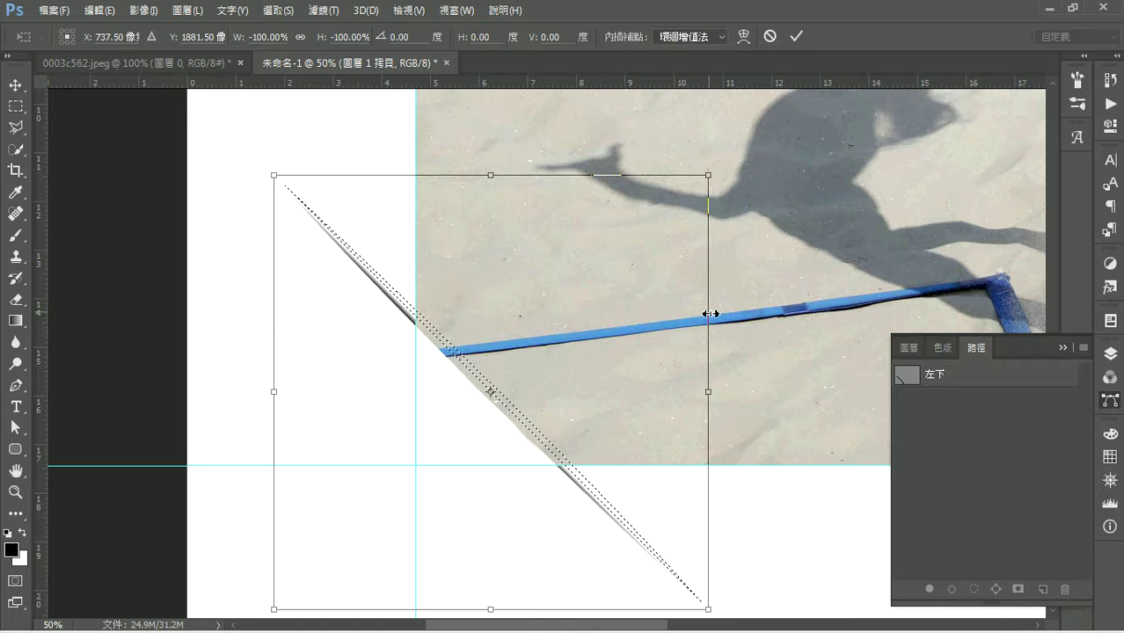
- Move the flipped selection to the photo's upper-right corner and nudge it into place
key(ctrl+minus)
key(ctrl+minus)
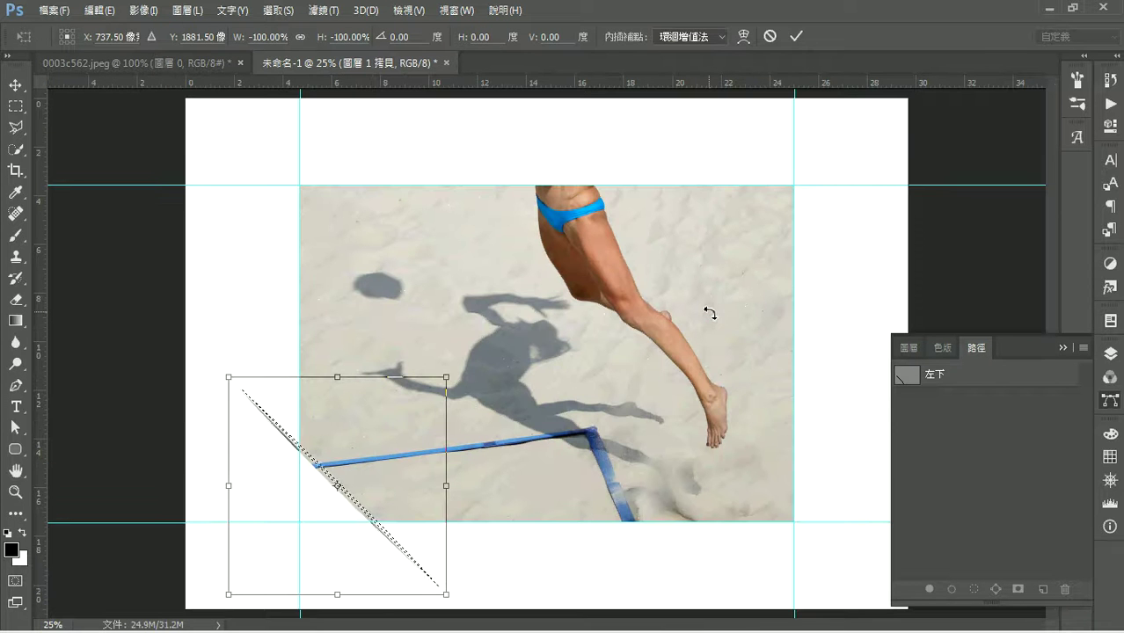
mouse_move(353, 441)
mouse_down()
mouse_move(654, 255)
mouse_move(720, 230)
mouse_move(731, 199)
mouse_up()
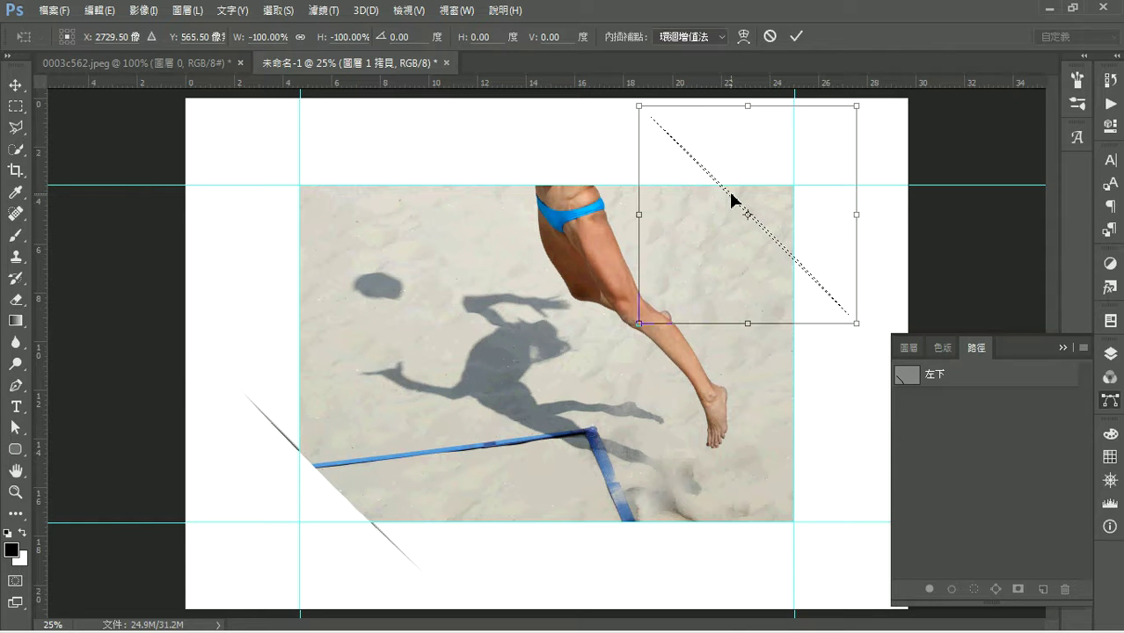
key(Left)
key(Left)
key(Left)
key(Down)
key(Down)
key(Down)
key(Down)
key(Down)
key(Down)
key(Left)
key(Left)
key(Left)
key(Left)
key(Left)
key(Left)
key(Down)
key(Down)
key(Down)
key(Down)
key(Down)
key(Down)
key(Down)
key(Down)
key(Down)
key(Down)
key(Down)
key(Down)
key(Right)
key(Down)
key(Down)
key(Down)
key(Right)
key(Right)
key(Right)
key(Right)
key(Right)
key(Right)
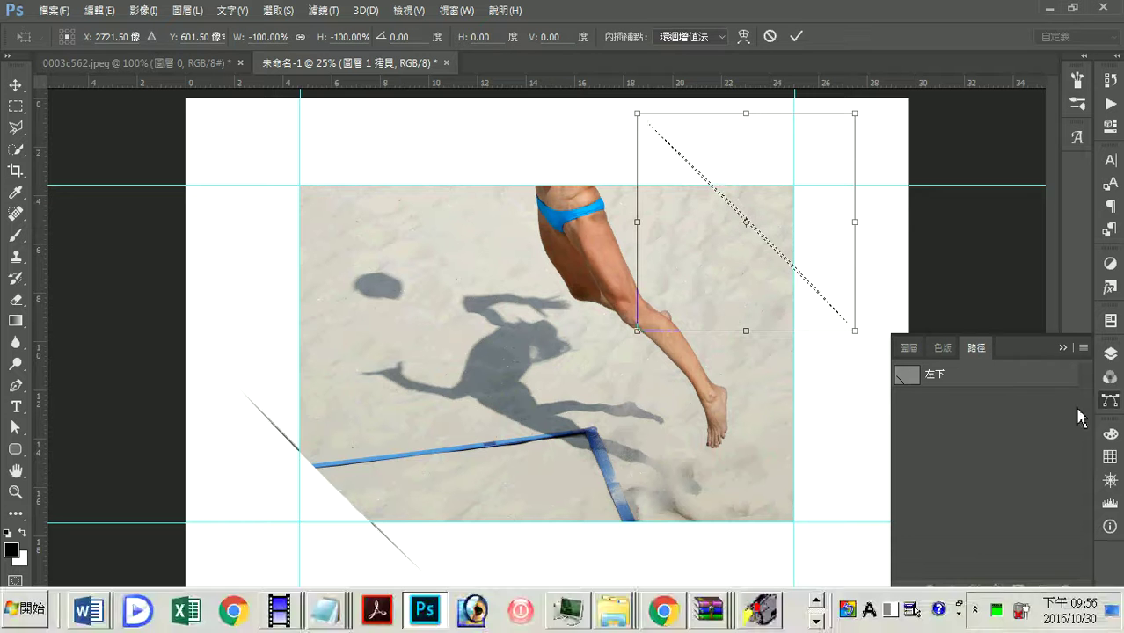
- Commit the flipped selection and save it as a work path named 右上 beside 左下
click(797, 37)
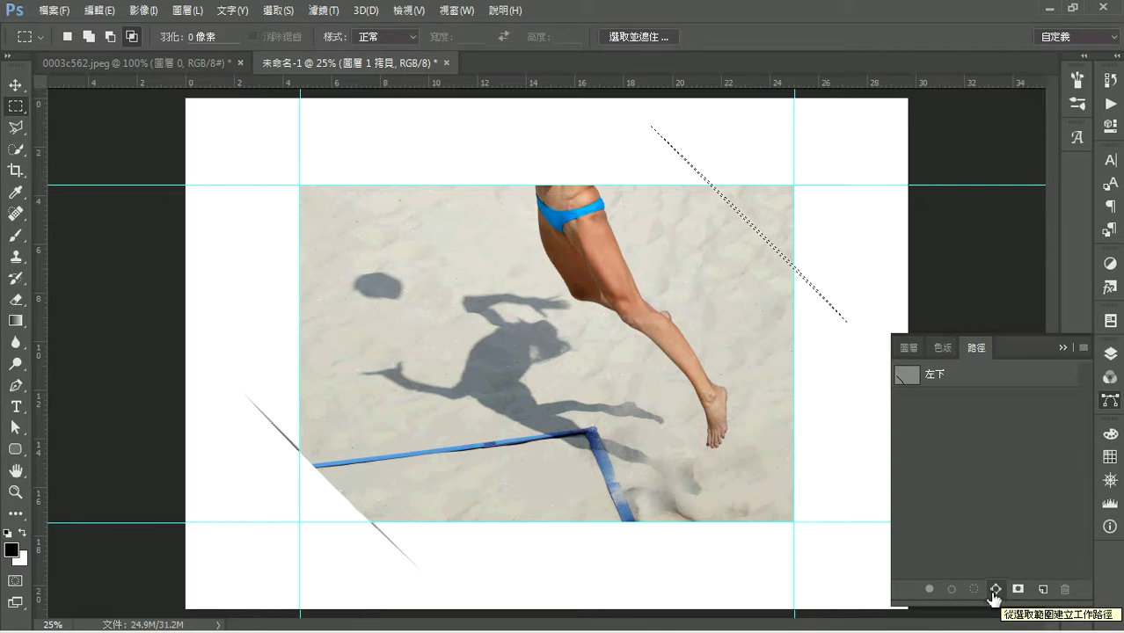
click(994, 589)
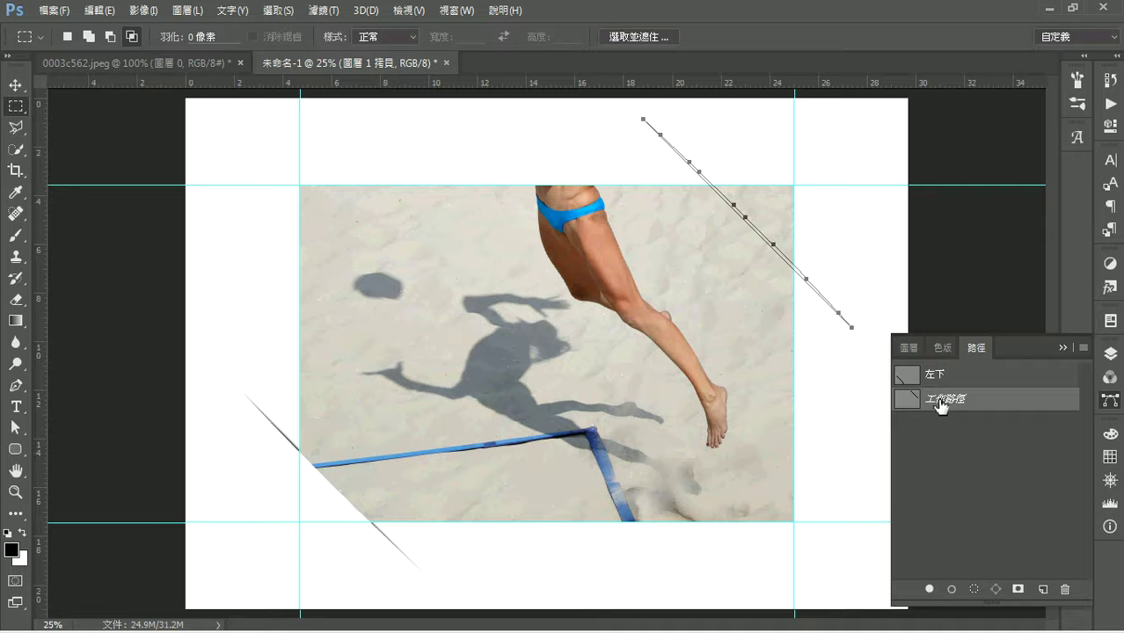
double_click(909, 401)
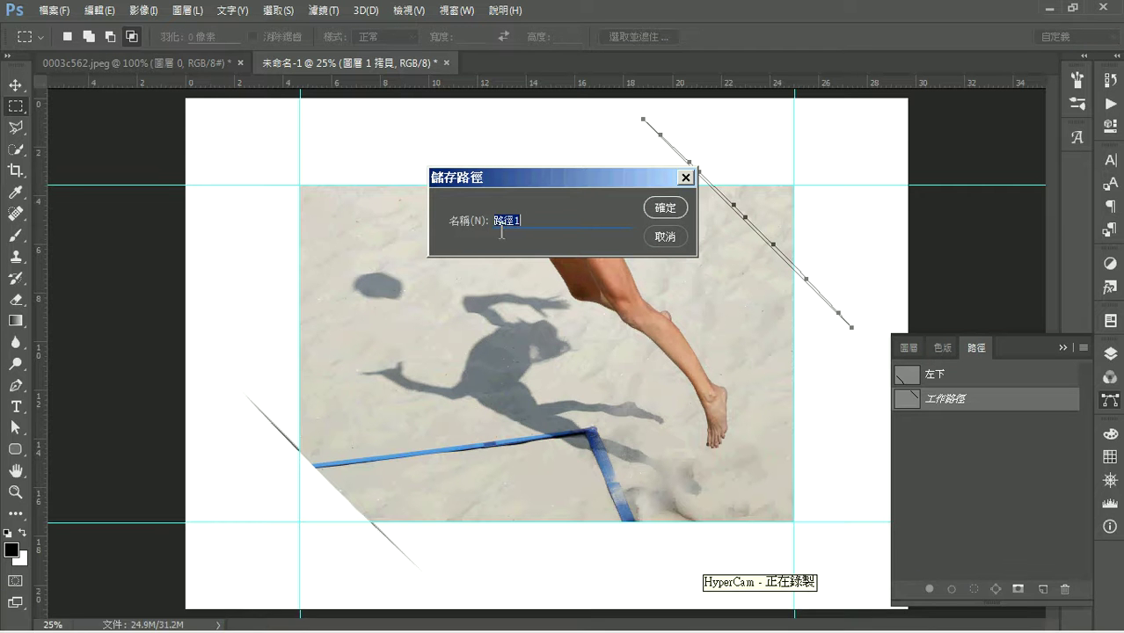
text(左上)
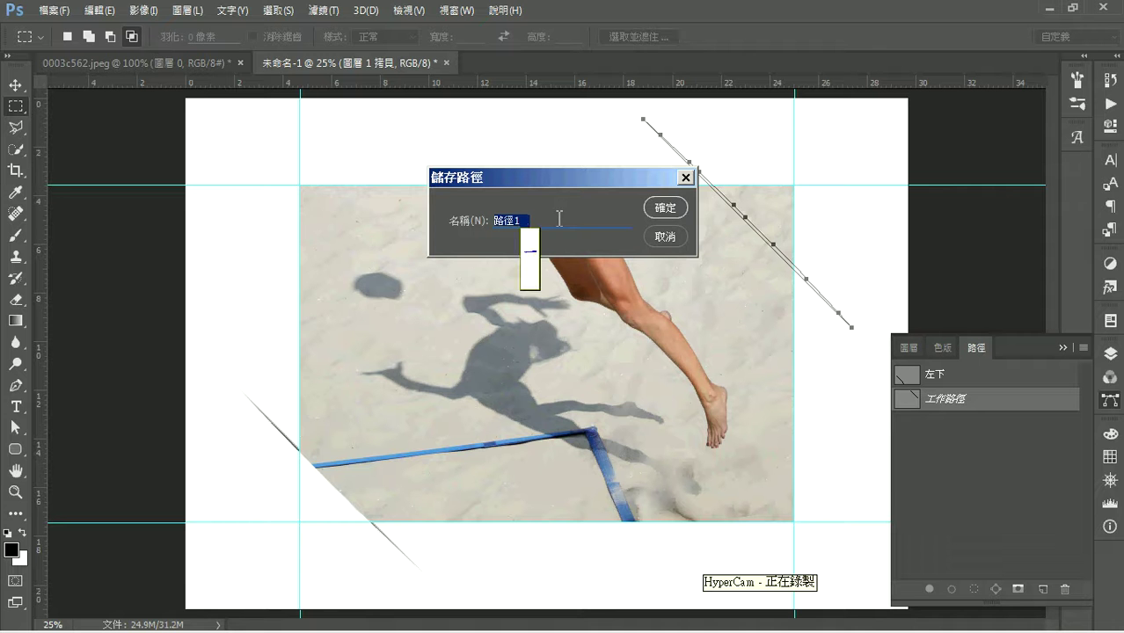
key(Down)
key(Return)
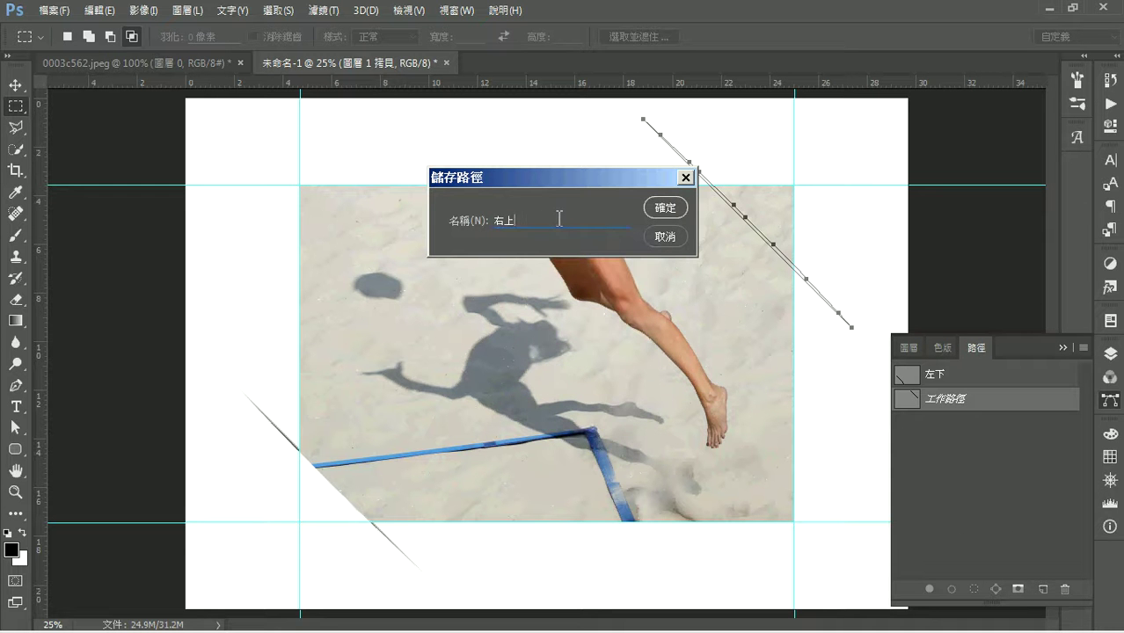
click(670, 206)
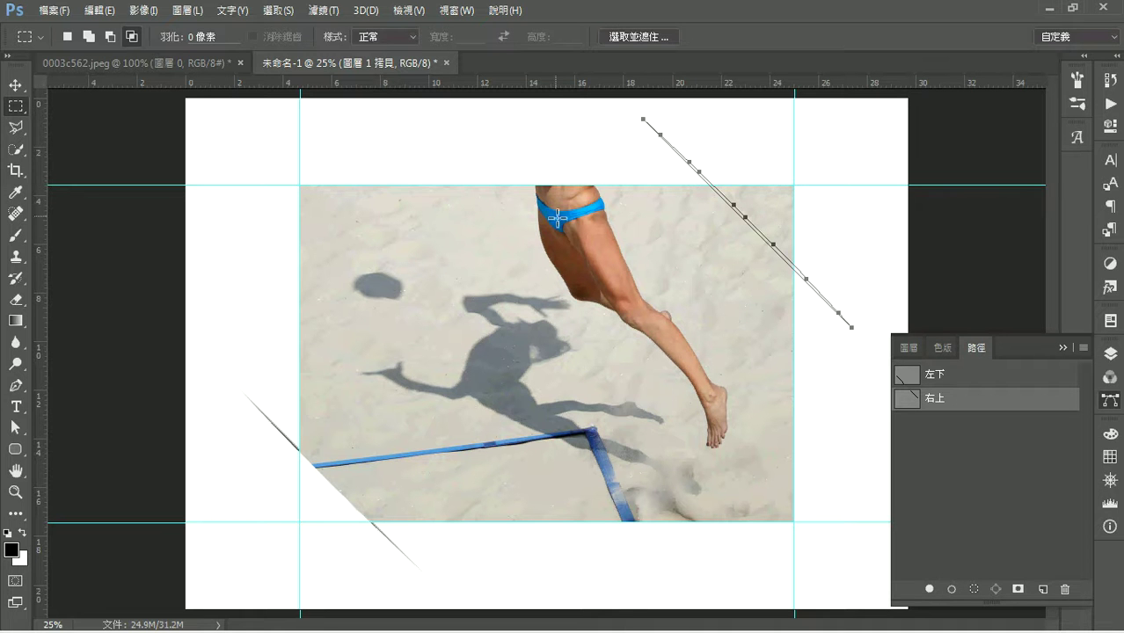
click(934, 376)
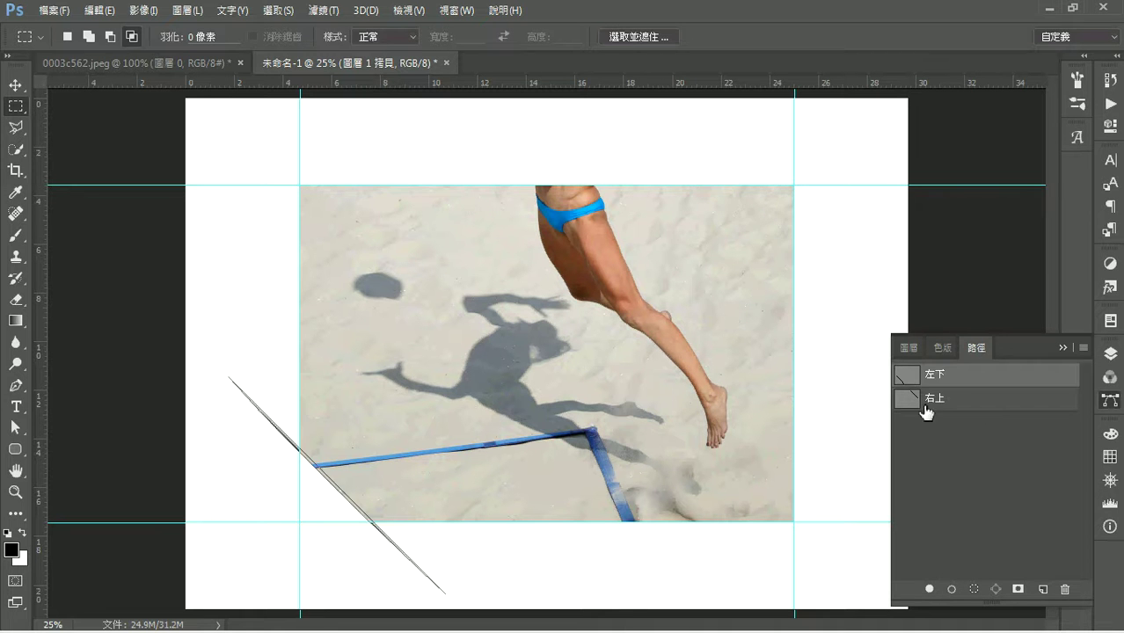
- Load the 右上 path as a selection and zoom in on the upper-right fold strip
click(905, 407)
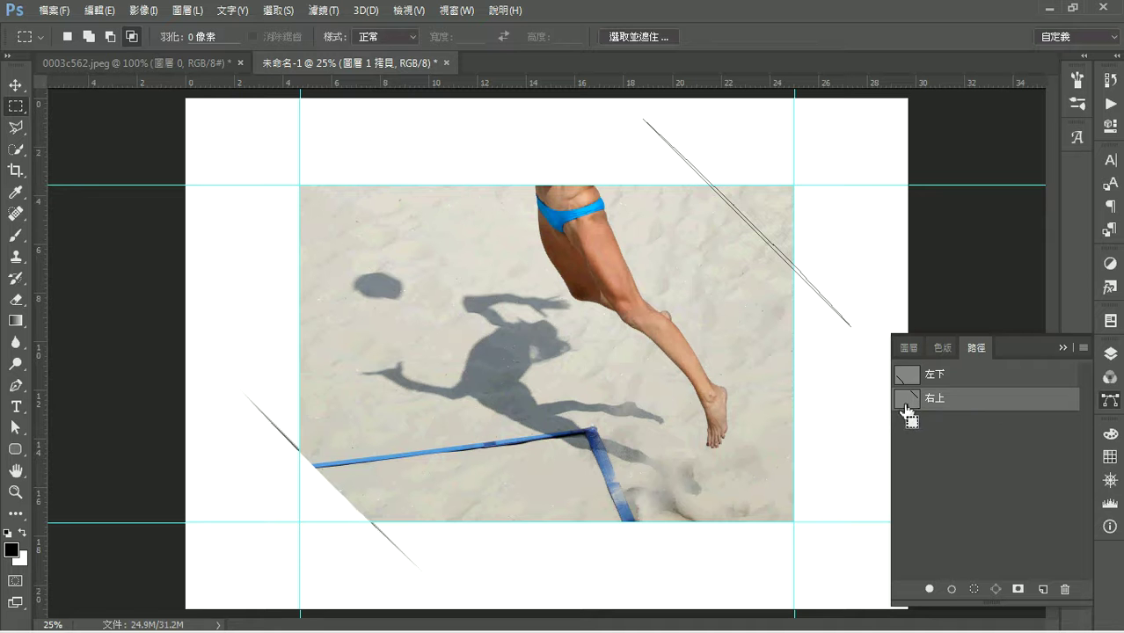
ctrl+click(905, 406)
click(968, 382)
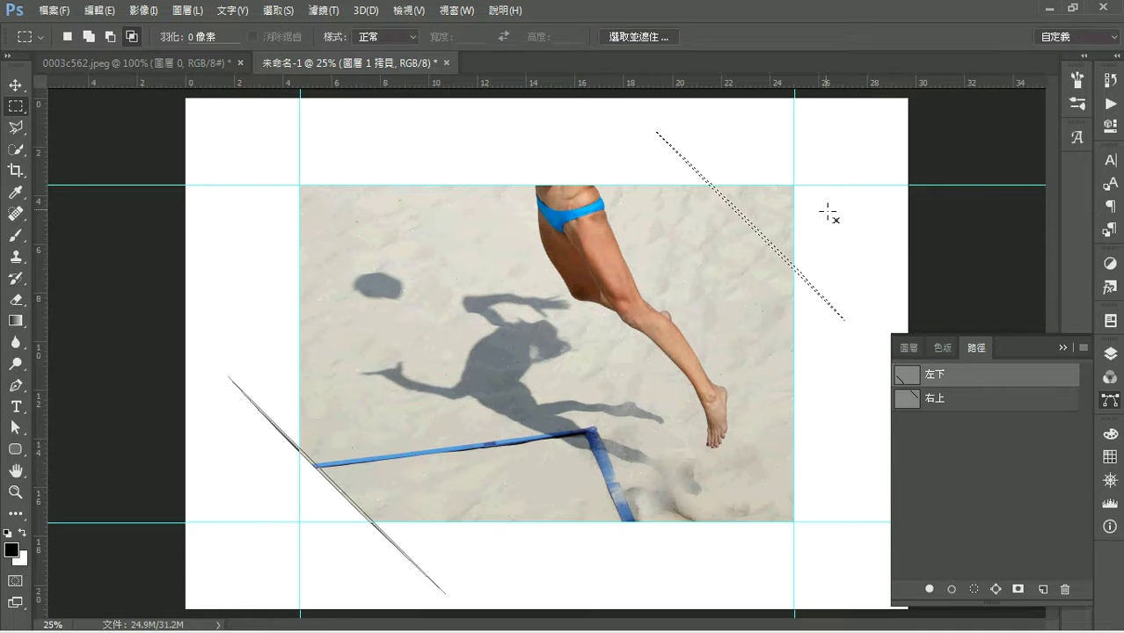
key(z)
drag(582, 111, 908, 369)
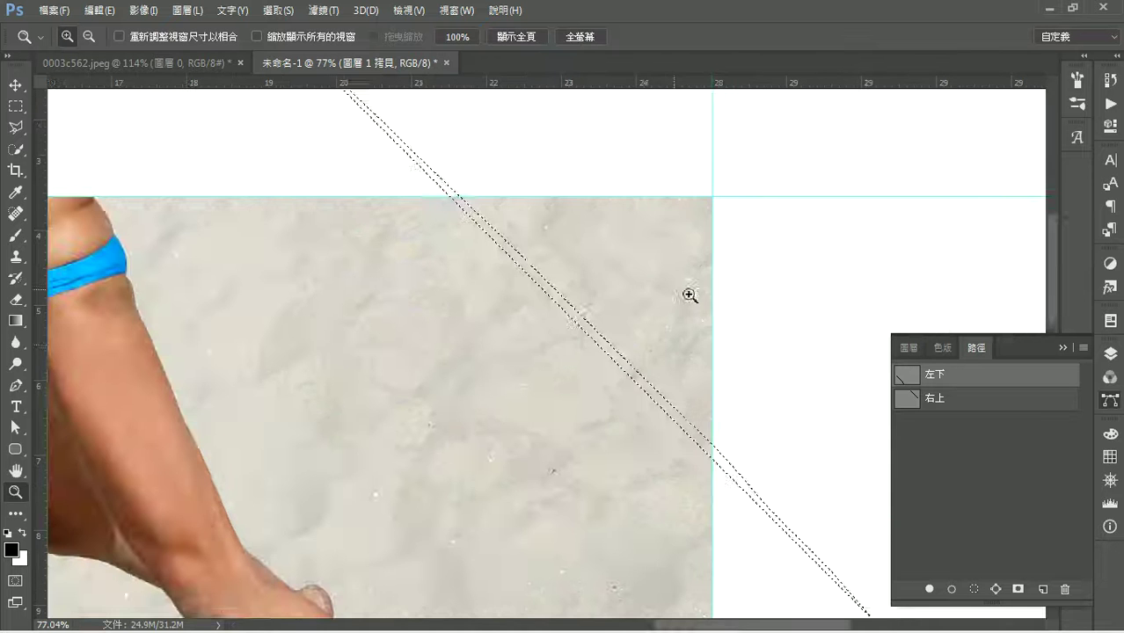
mouse_move(690, 295)
mouse_down()
mouse_move(421, 234)
mouse_move(534, 251)
mouse_move(622, 229)
mouse_up()
- Subtract the photo area from the strip selection using the Rectangular Marquee in subtract mode
click(18, 108)
click(17, 107)
click(71, 110)
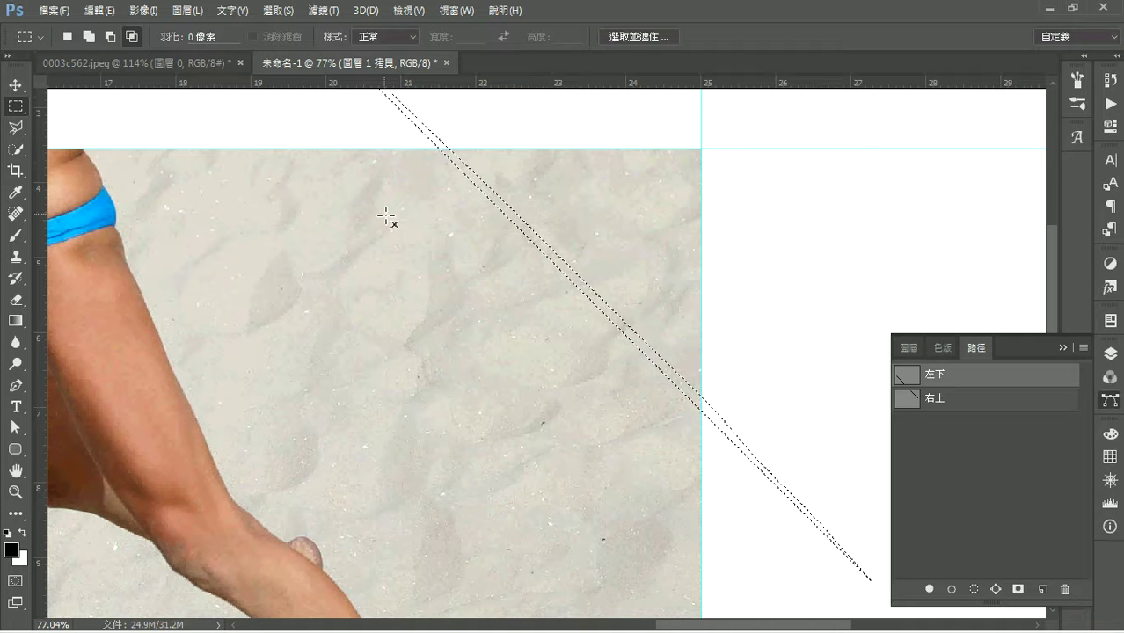
key(alt)
drag(369, 150, 703, 453)
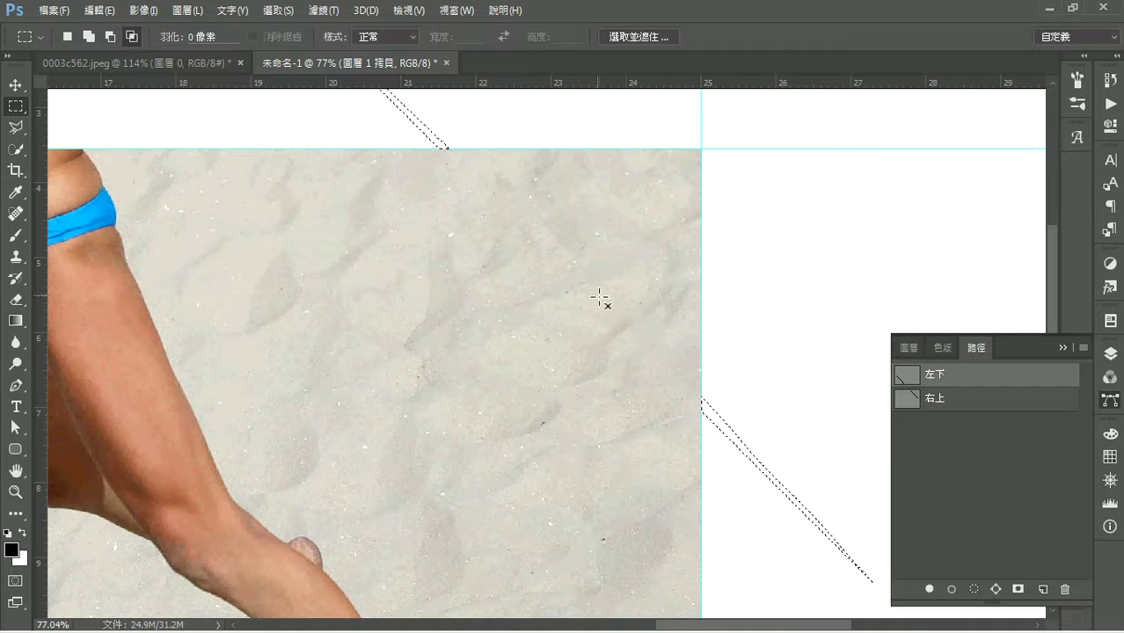
drag(506, 180, 656, 444)
drag(527, 298, 459, 216)
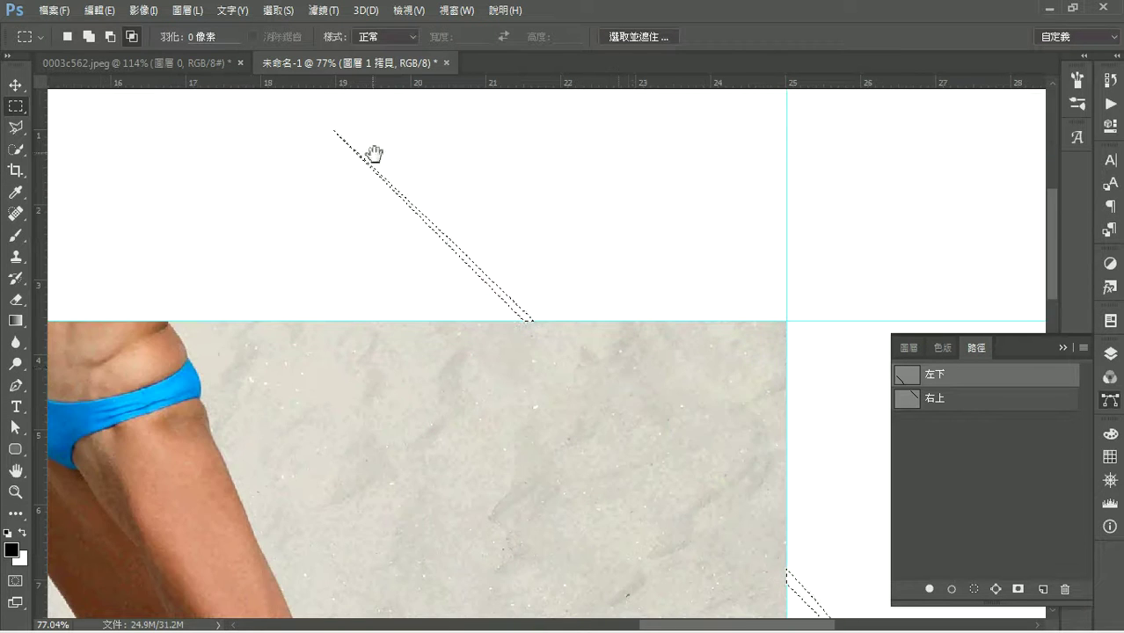
drag(619, 369, 420, 226)
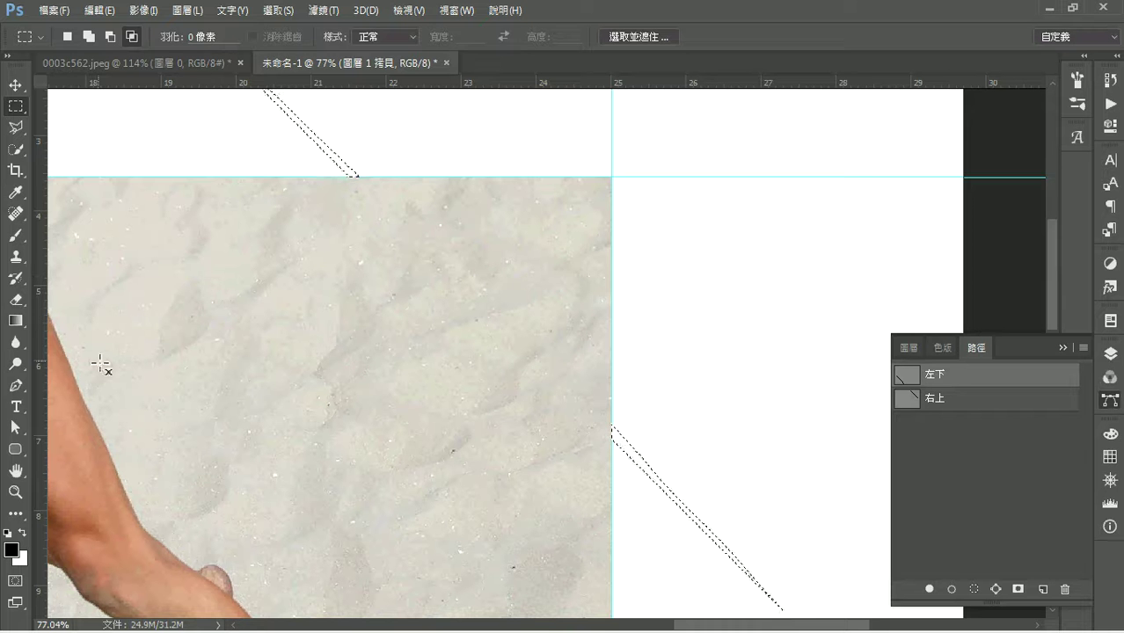
click(14, 325)
click(79, 320)
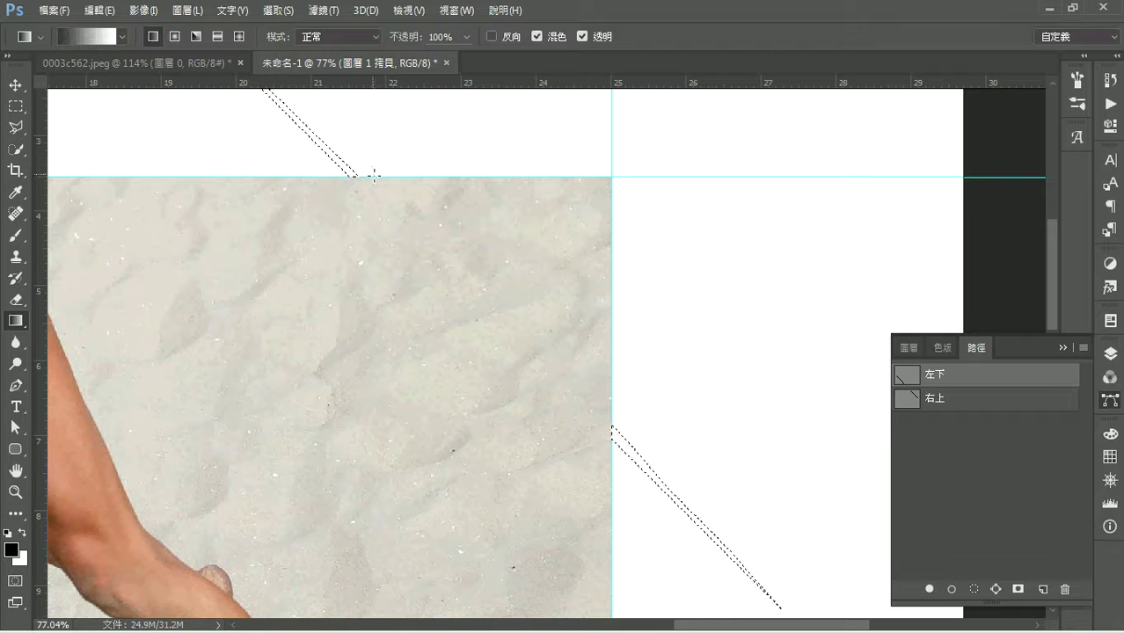
- Fill the upper-right fold strip with a dark-to-light gradient, redoing it until it looks right
scroll(377, 179, up, 4)
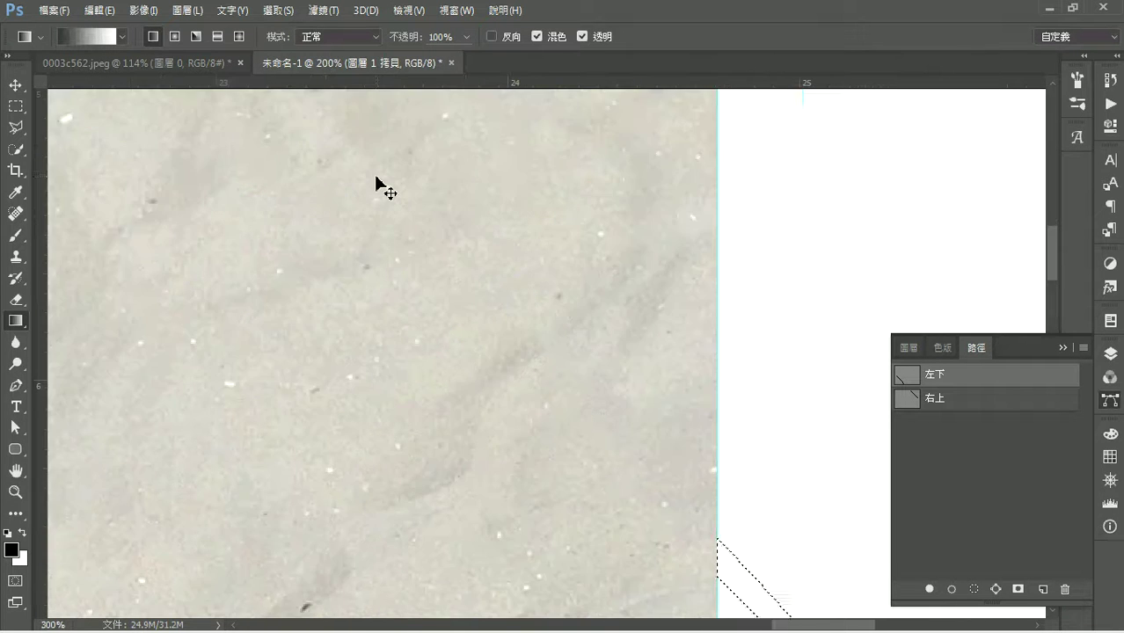
drag(639, 519, 955, 629)
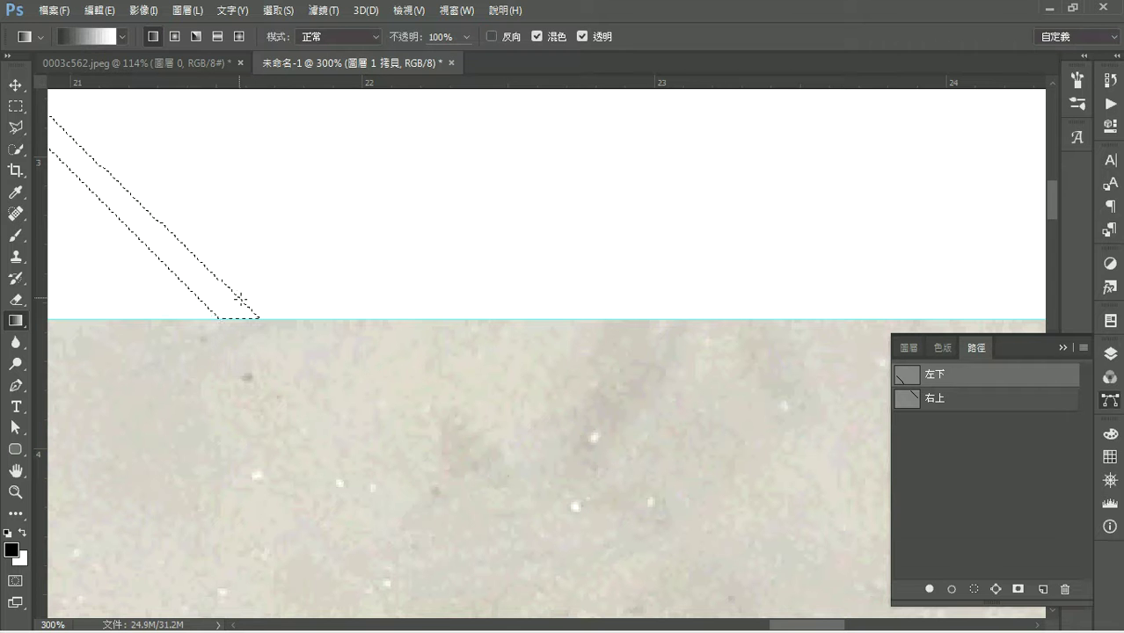
drag(239, 299, 239, 300)
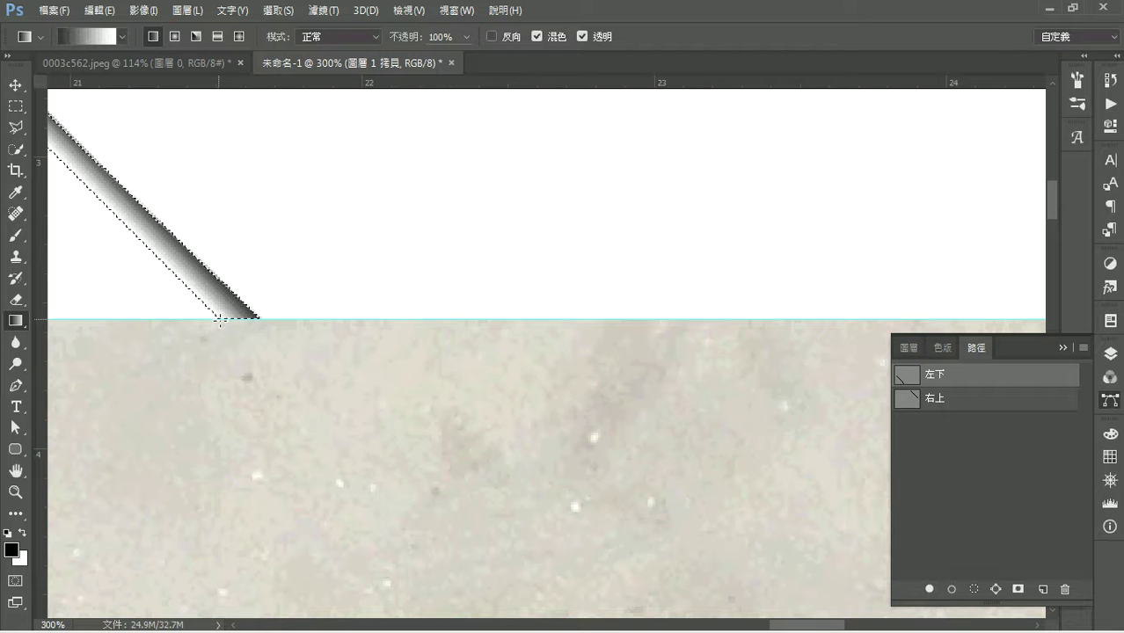
mouse_move(328, 369)
mouse_down()
mouse_move(578, 452)
mouse_move(623, 527)
mouse_move(588, 440)
mouse_up()
key(ctrl+z)
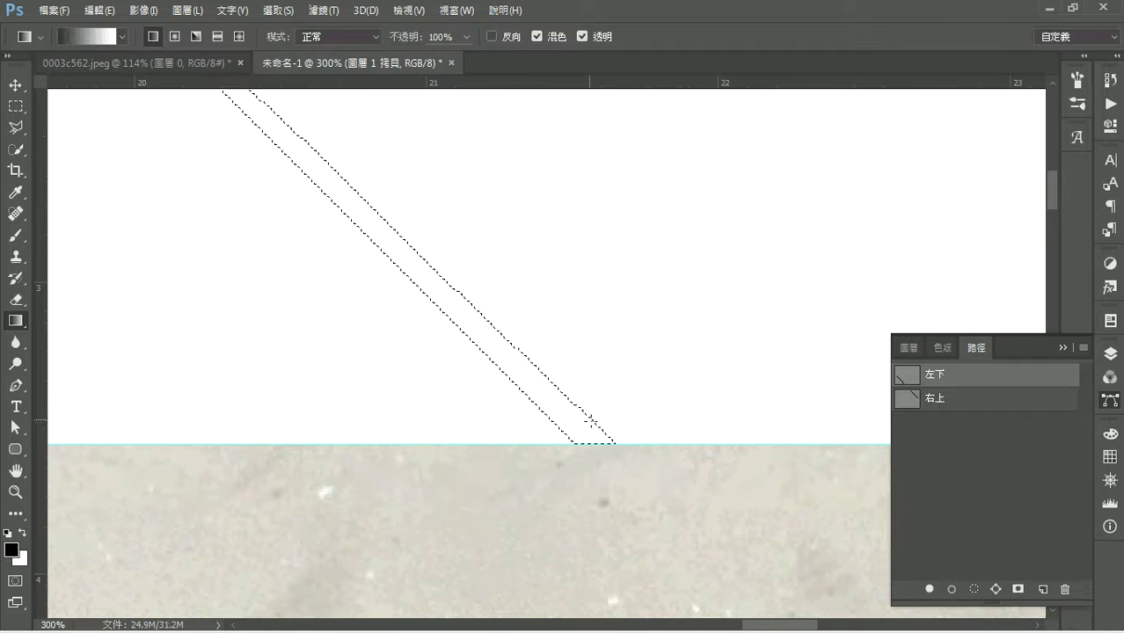
drag(594, 423, 595, 421)
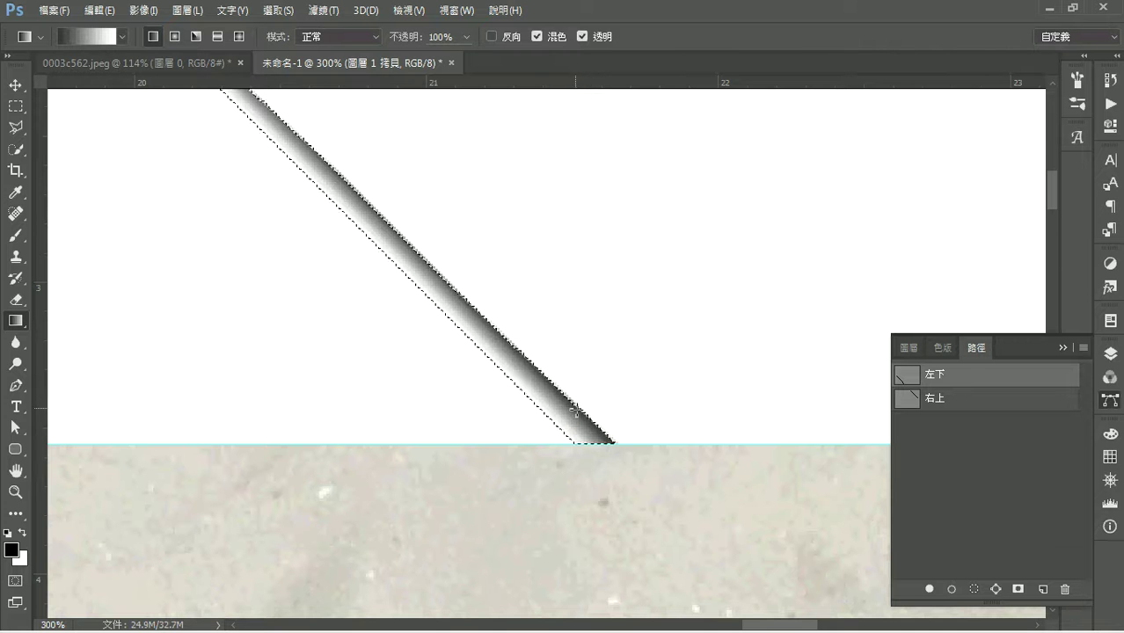
key(ctrl+z)
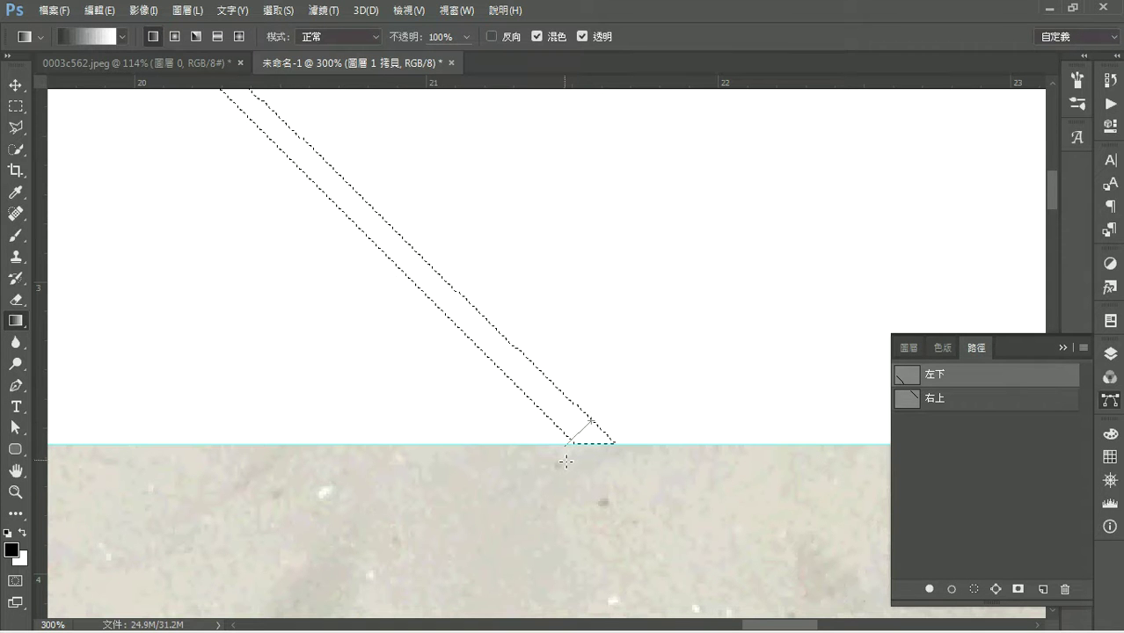
drag(568, 461, 568, 460)
drag(377, 264, 547, 499)
- Fit the whole page on screen and deselect the shaded strips
drag(353, 266, 176, 106)
drag(580, 375, 220, 137)
key(ctrl+0)
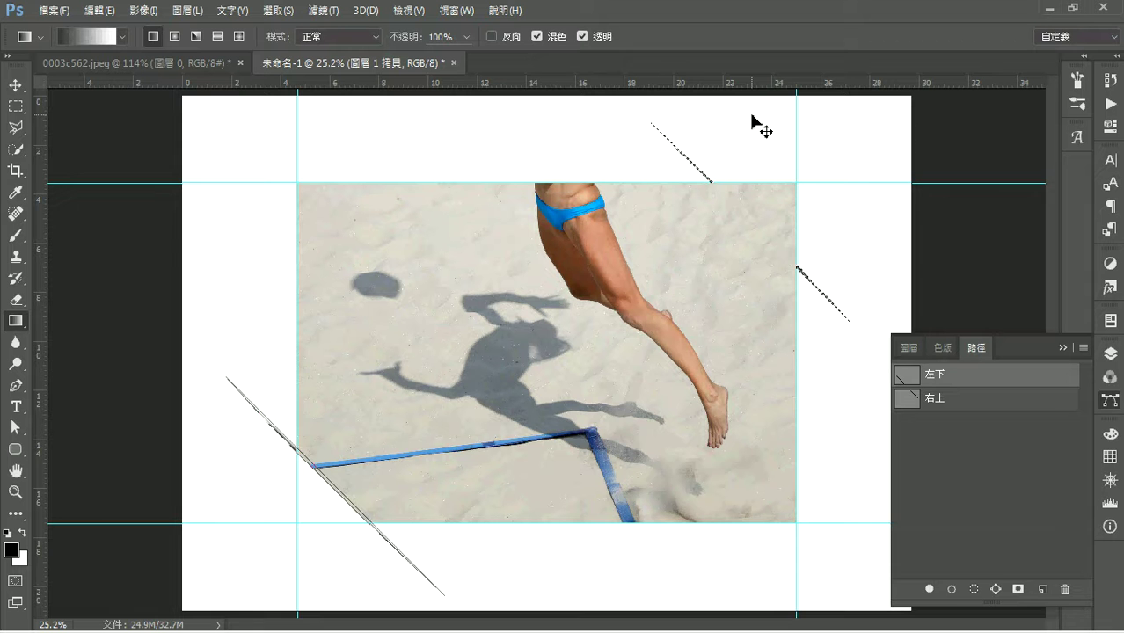
key(ctrl+d)
- Load the 右上 path as a selection and invert it
click(916, 398)
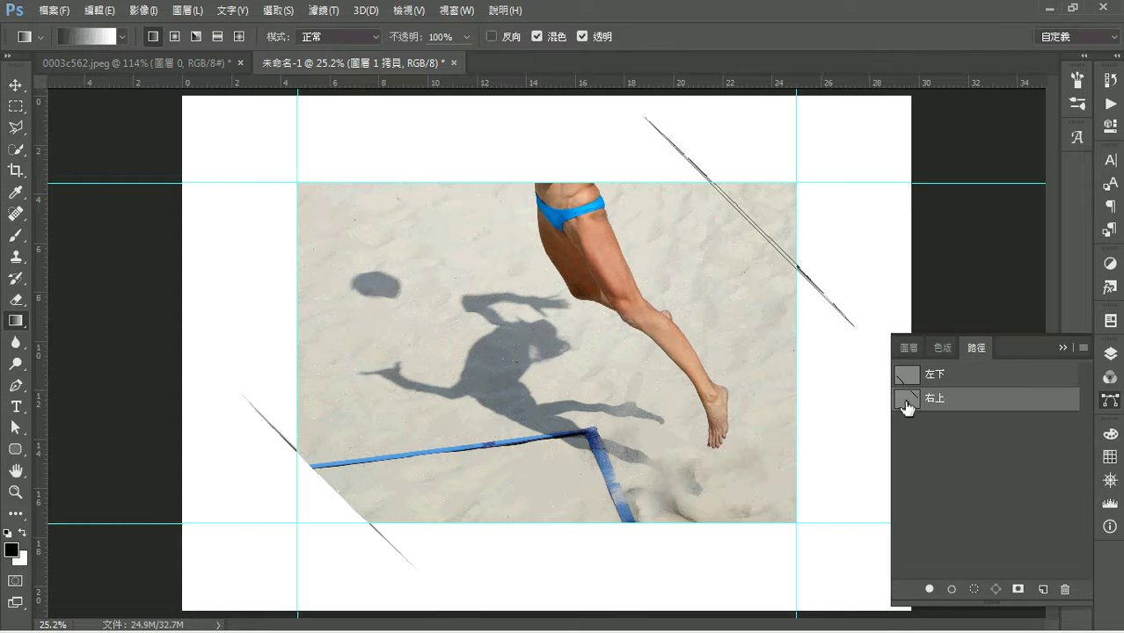
ctrl+click(903, 403)
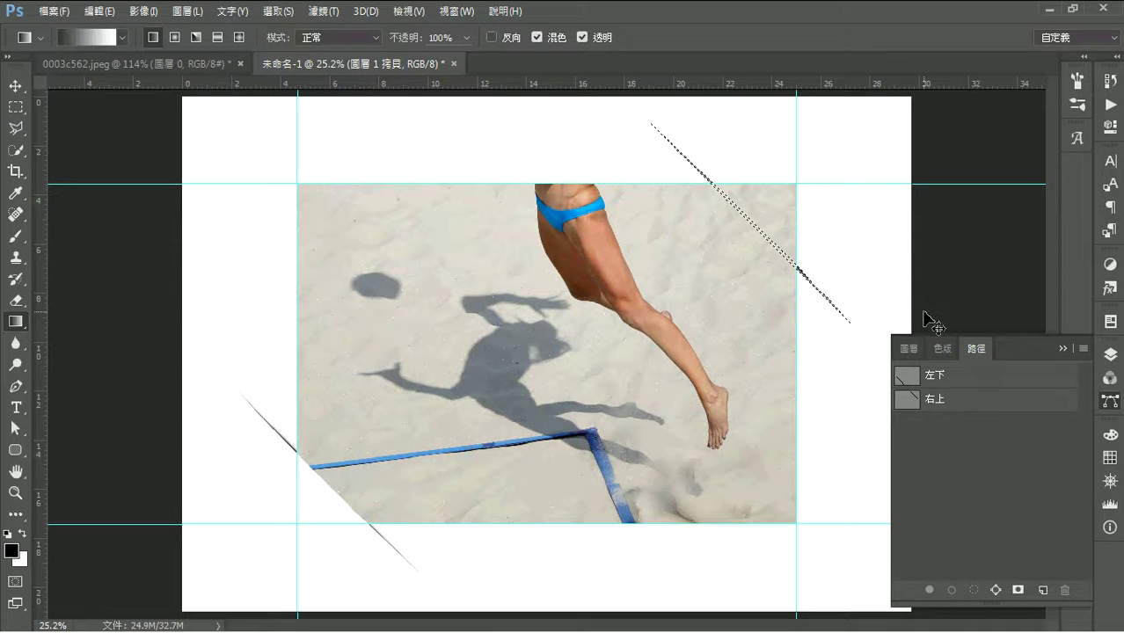
key(ctrl+shift+i)
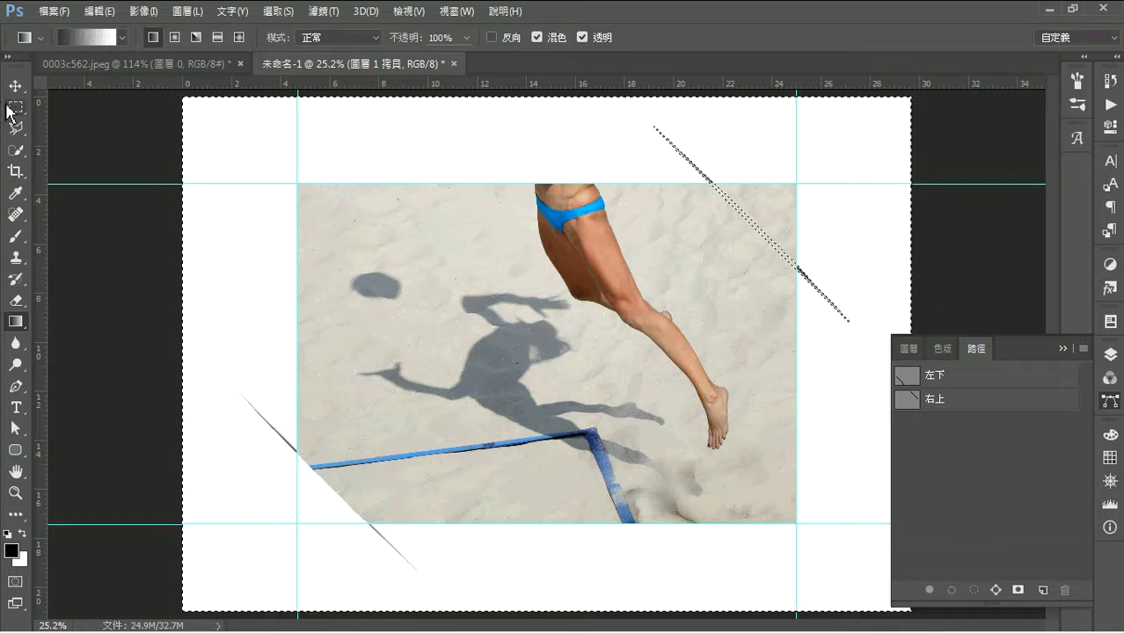
- Erase the photo's upper-right corner beyond the diagonal fold with the Eraser, then deselect
click(19, 306)
right_click(19, 302)
click(88, 300)
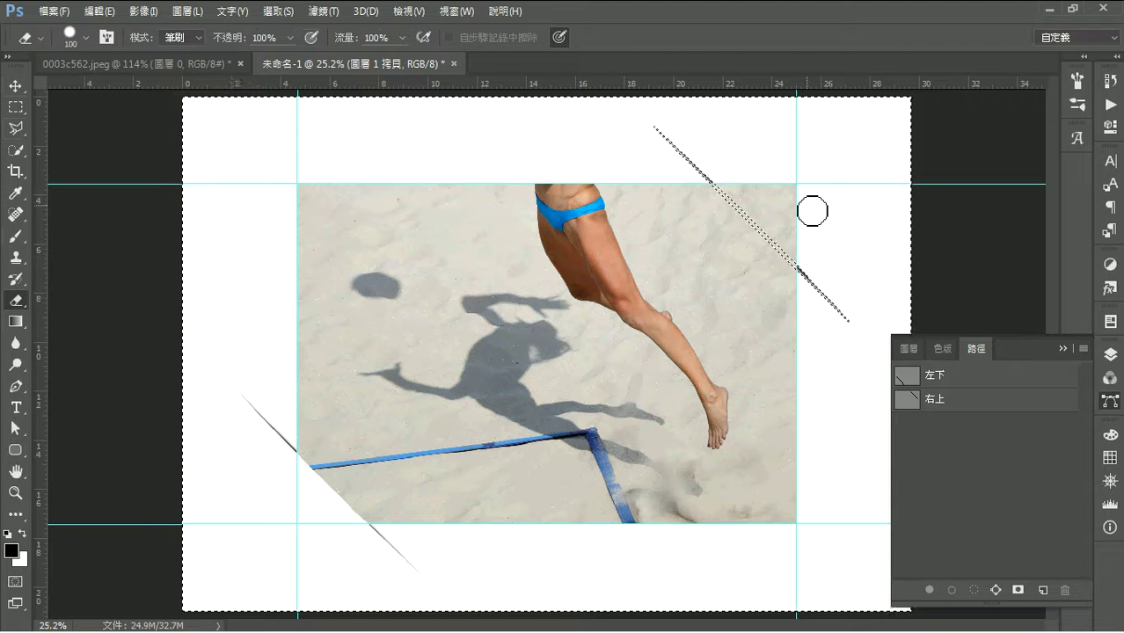
key(ctrl+plus)
key(ctrl+plus)
key(ctrl+plus)
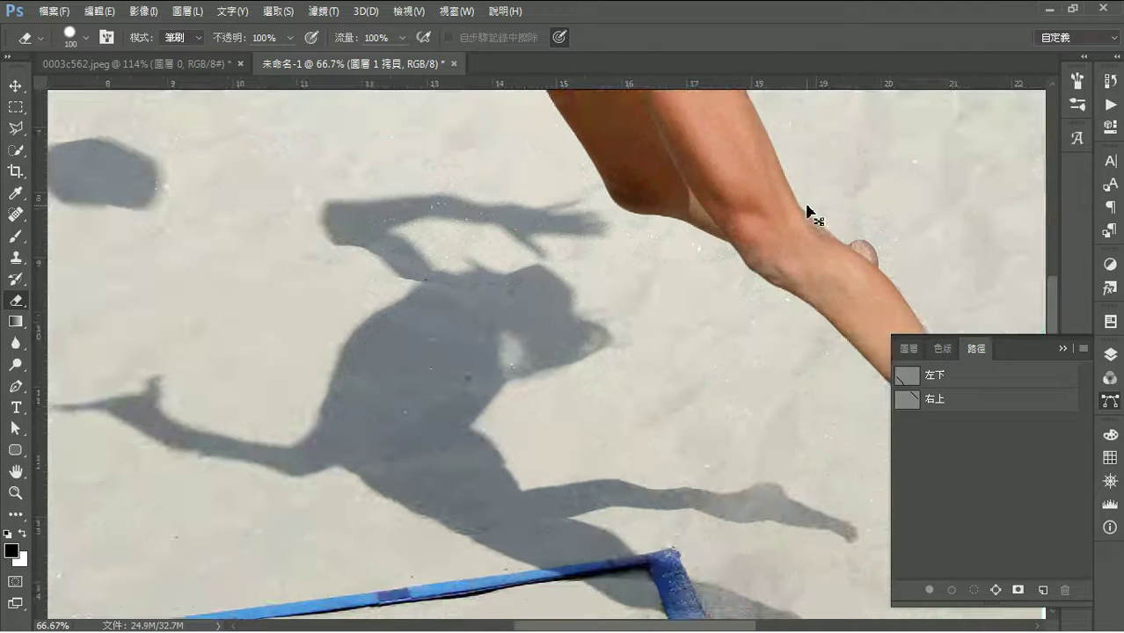
scroll(803, 200, up, 5)
scroll(483, 513, right, 10)
key(ctrl+Return)
mouse_move(296, 220)
mouse_down()
mouse_move(393, 301)
mouse_move(329, 233)
mouse_move(467, 241)
mouse_move(401, 266)
mouse_move(388, 303)
mouse_move(501, 421)
mouse_move(474, 235)
mouse_up()
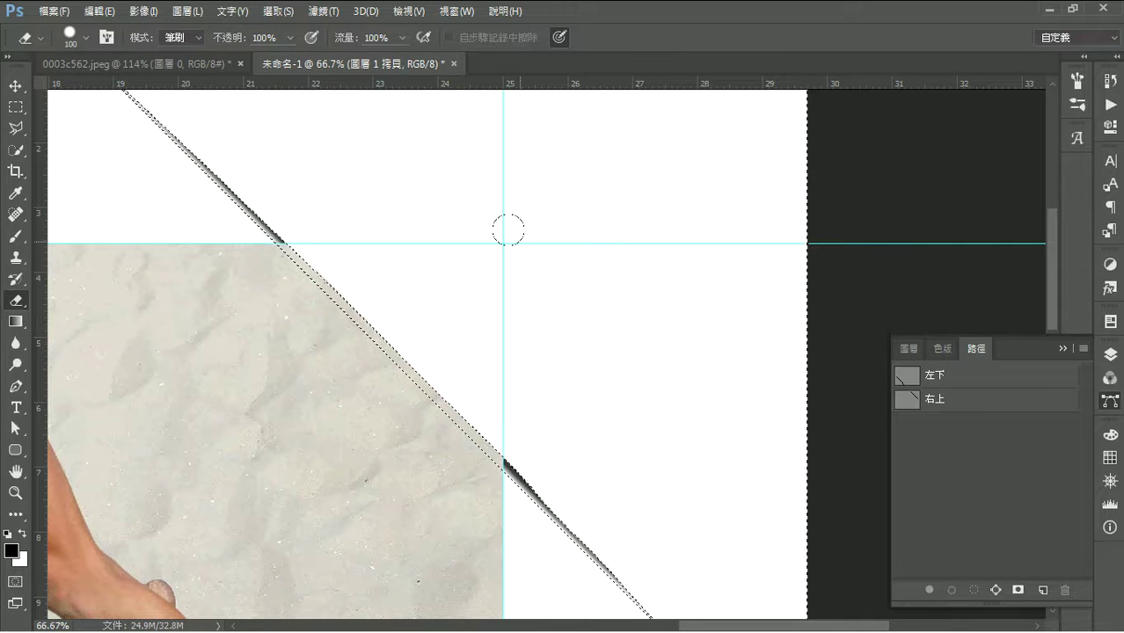
key(ctrl+d)
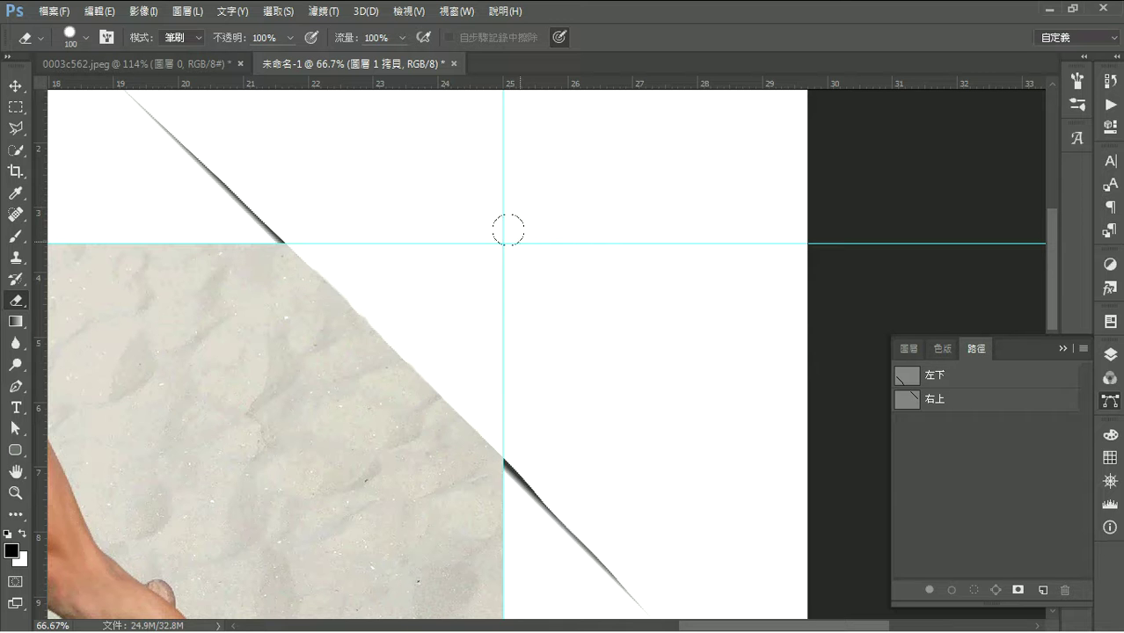
- Fit the page to the screen, hide the guides, and show the Layers panel
mouse_move(351, 292)
mouse_down()
mouse_move(205, 241)
mouse_move(546, 208)
mouse_move(720, 343)
mouse_move(556, 311)
mouse_move(672, 346)
mouse_up()
key(ctrl+0)
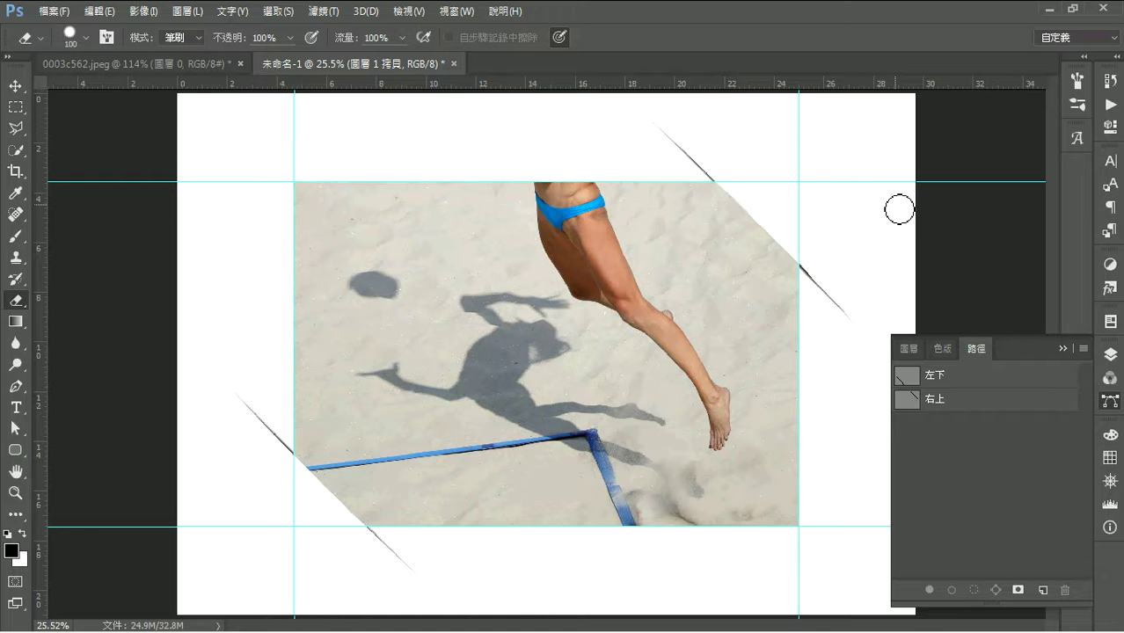
key(ctrl+semicolon)
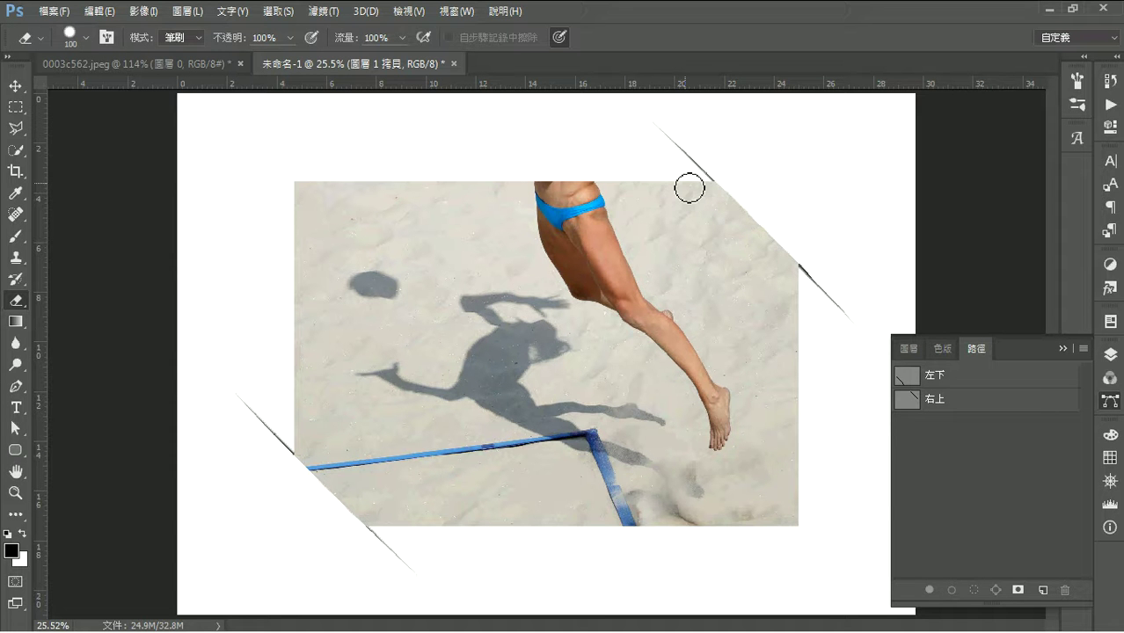
click(911, 348)
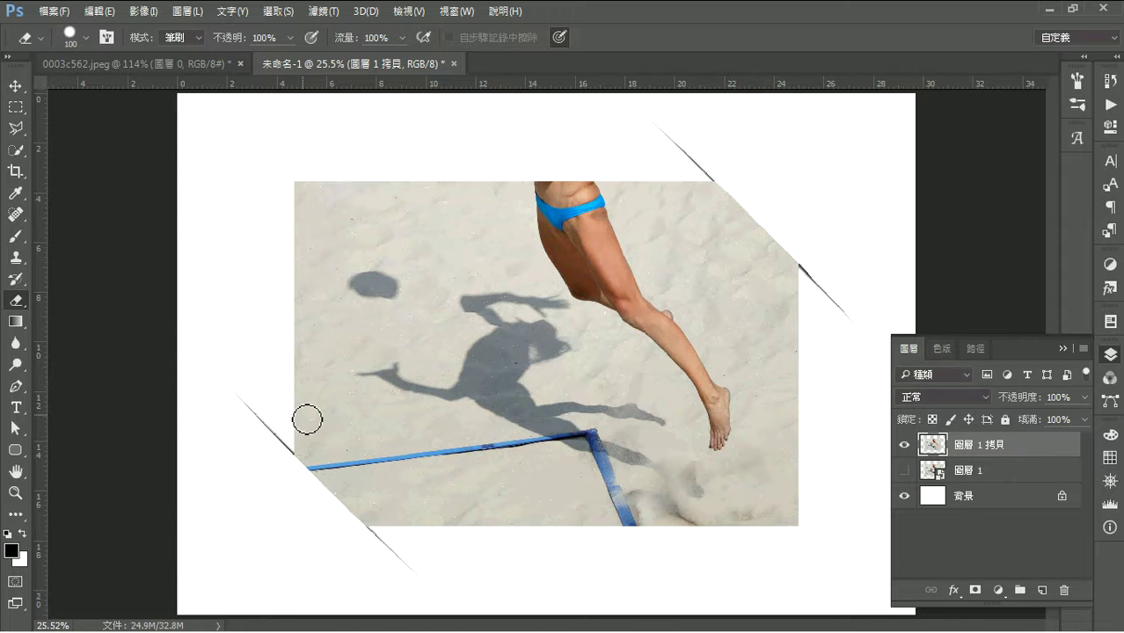
- Load the pixels of layer 圖層 1 拷貝 as a selection tracing the cut photo
click(953, 591)
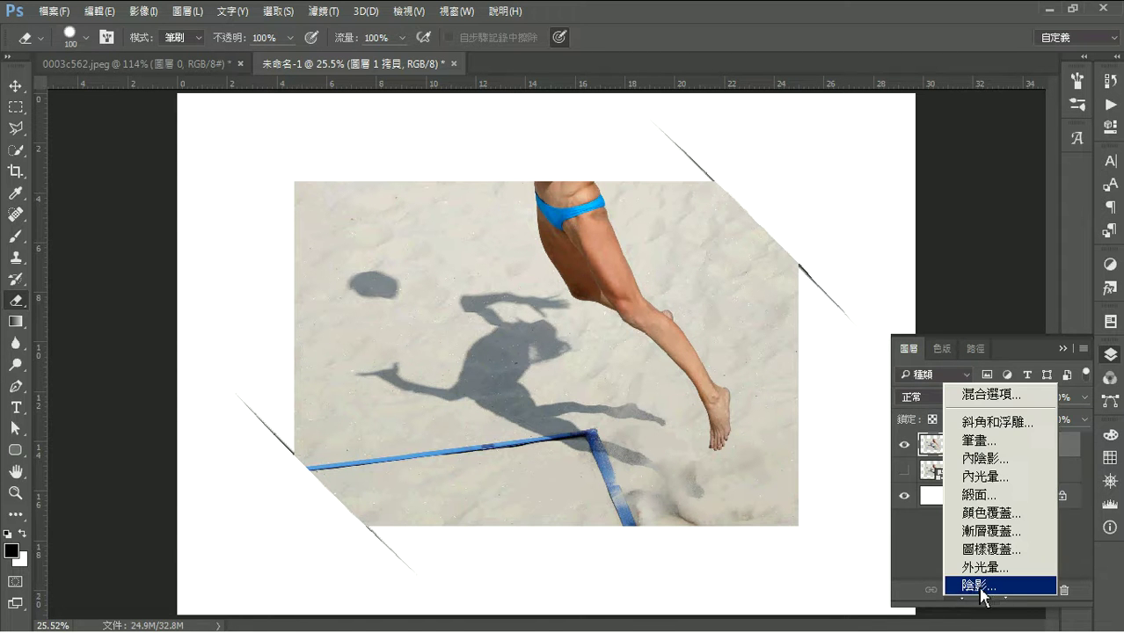
click(924, 568)
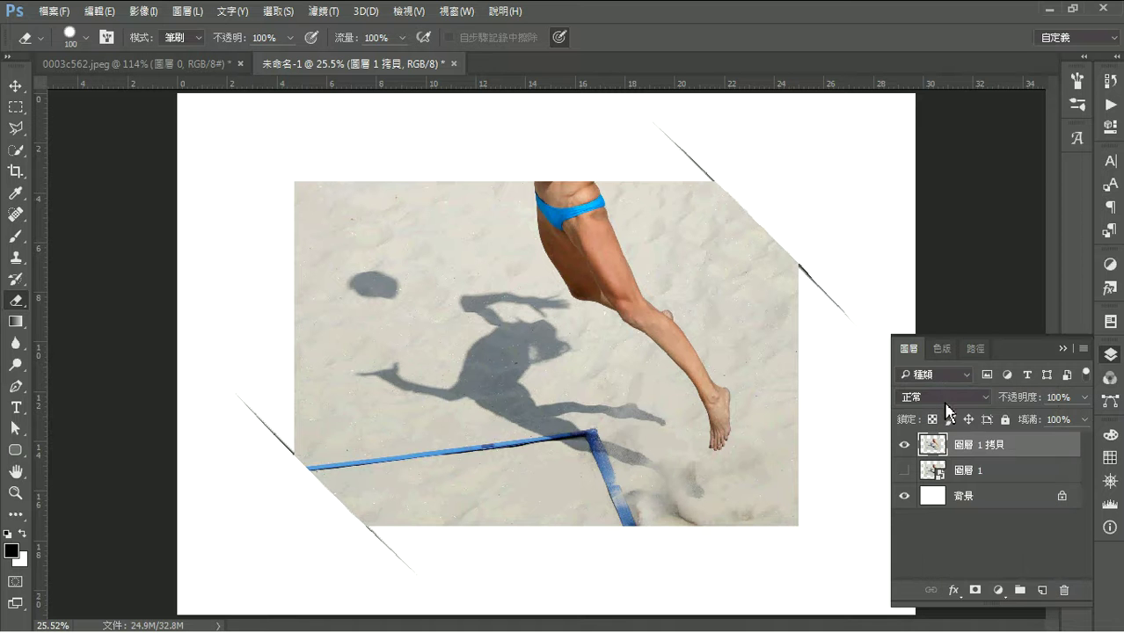
click(976, 349)
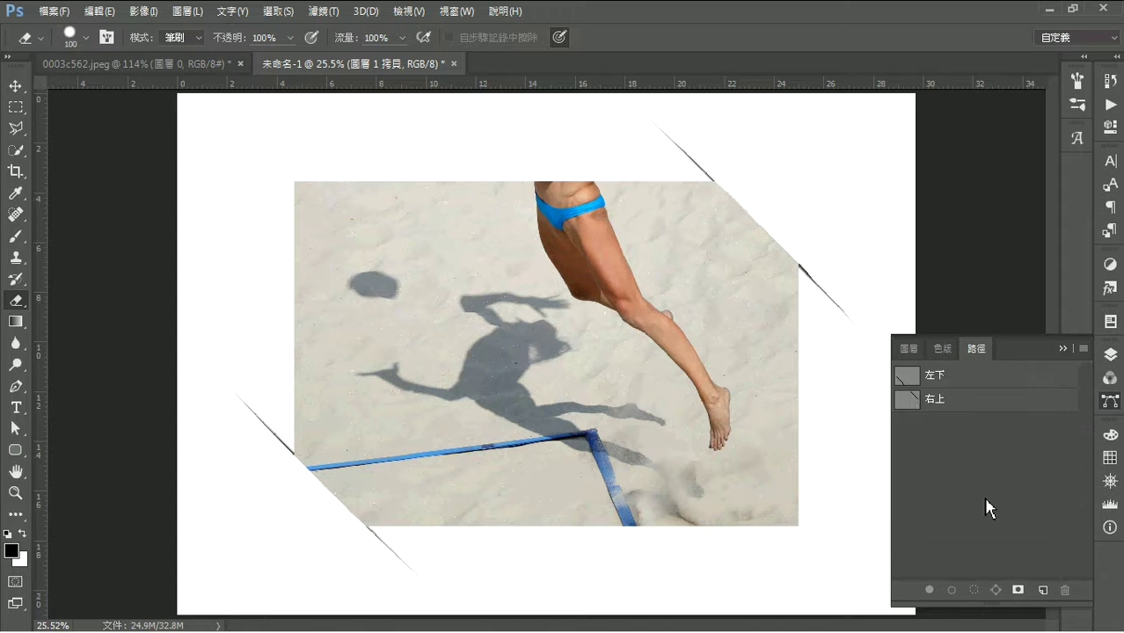
click(910, 350)
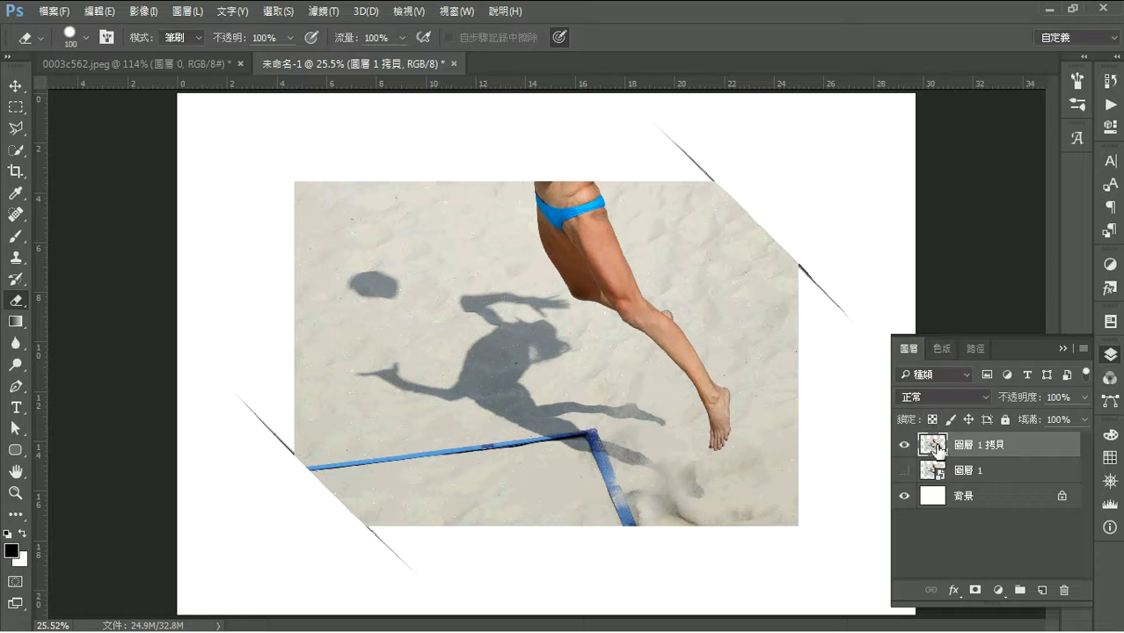
click(975, 349)
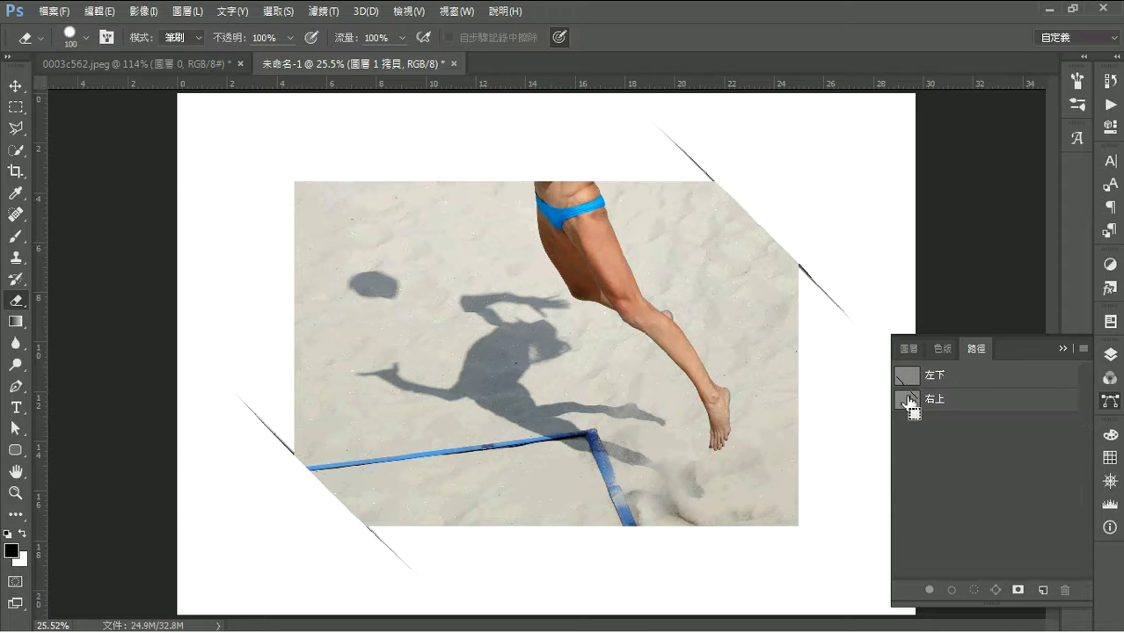
click(915, 349)
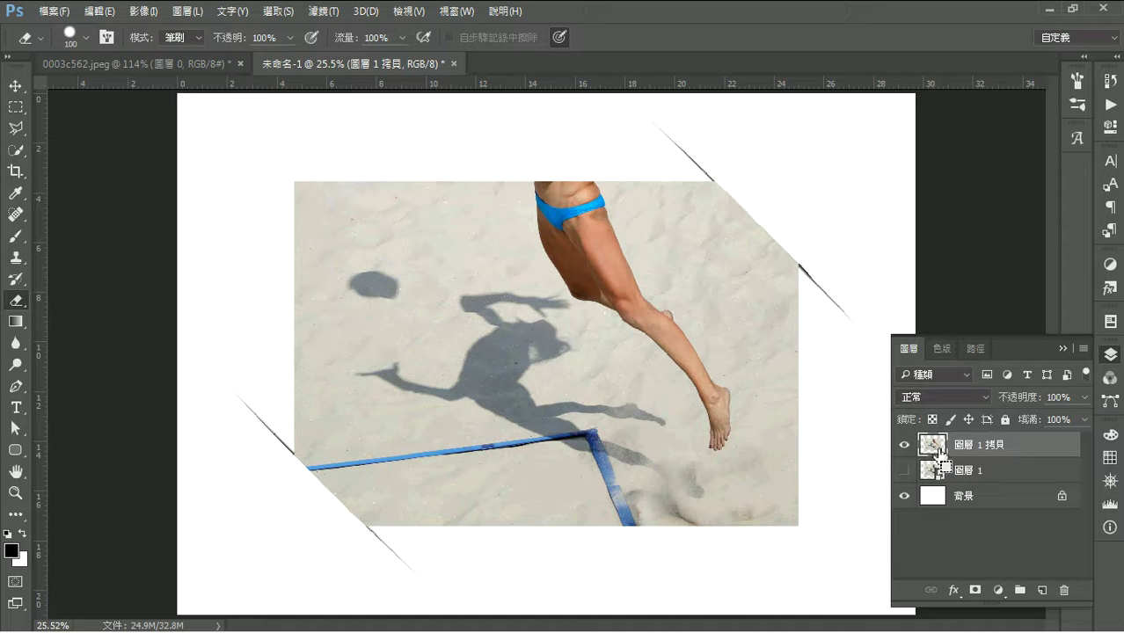
ctrl+click(931, 450)
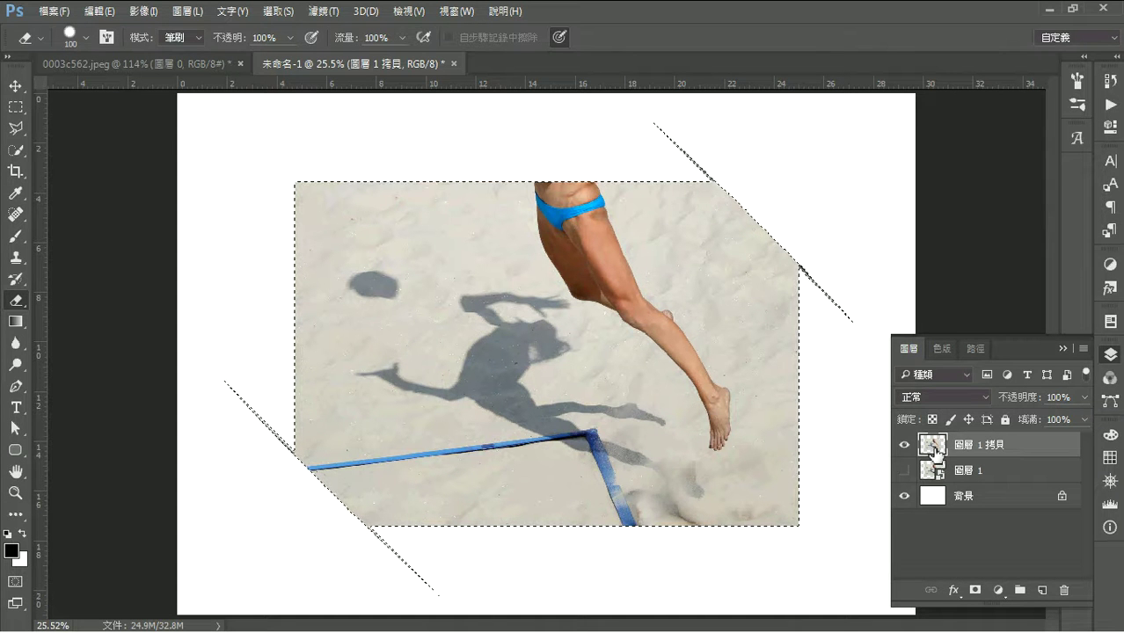
- Subtract the 左下 path from the layer selection via Make Selection with 由選取範圍減去
click(974, 349)
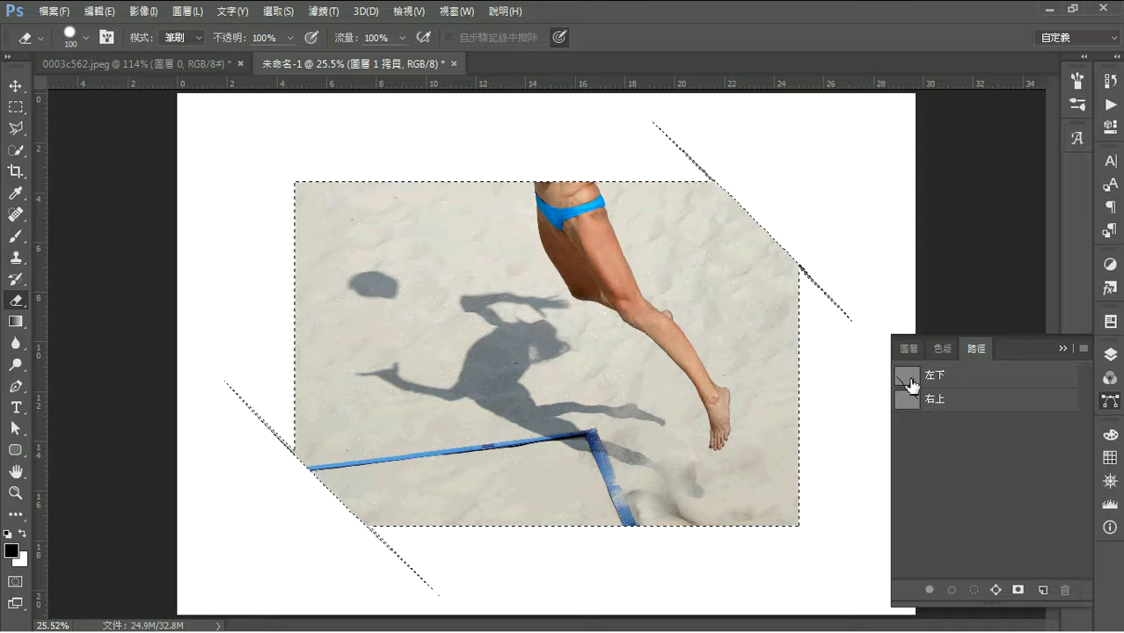
click(910, 382)
right_click(980, 380)
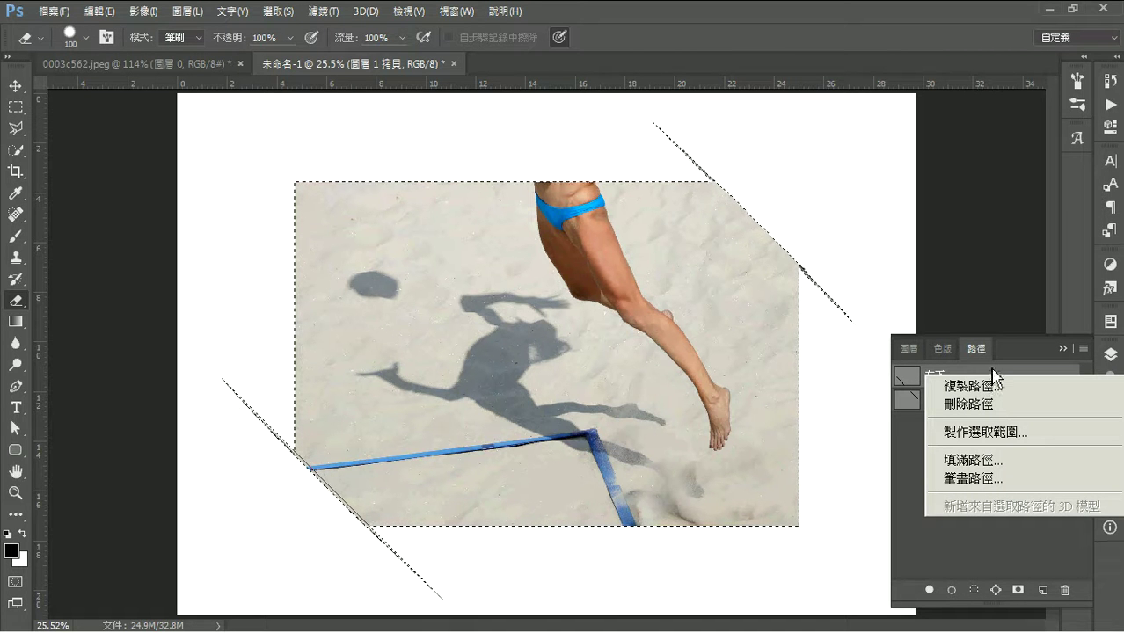
click(985, 432)
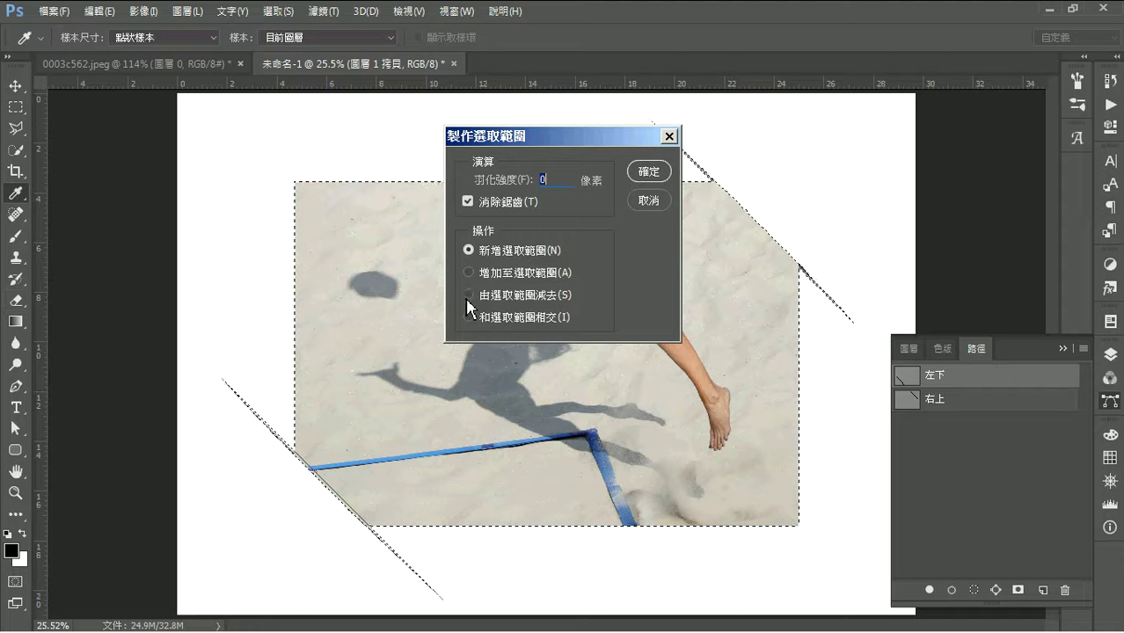
key(e)
click(651, 172)
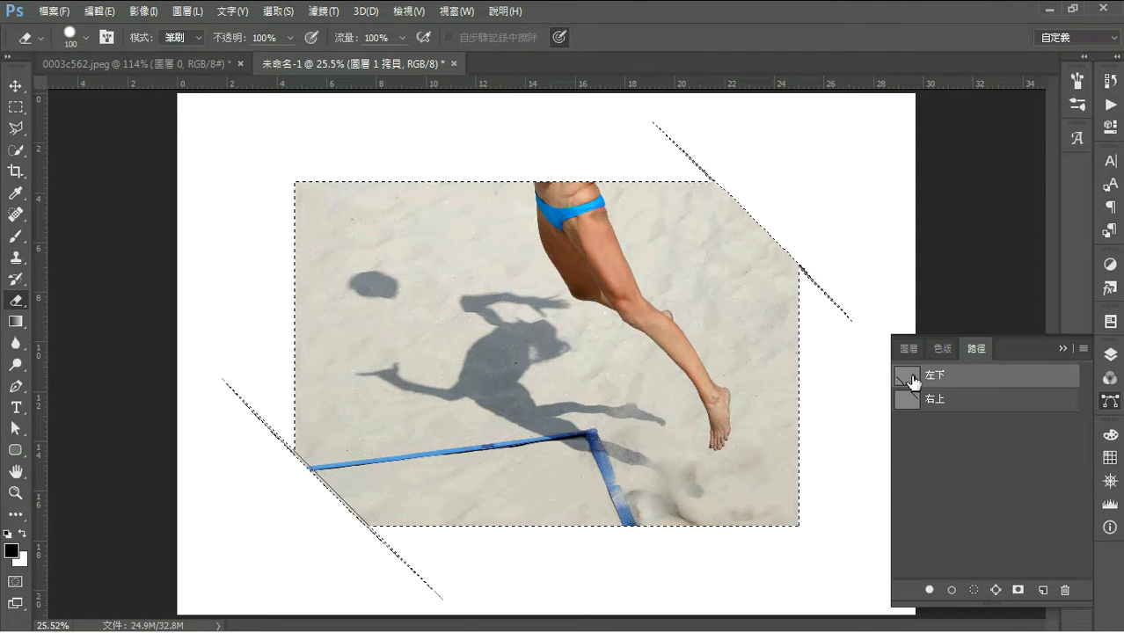
right_click(991, 379)
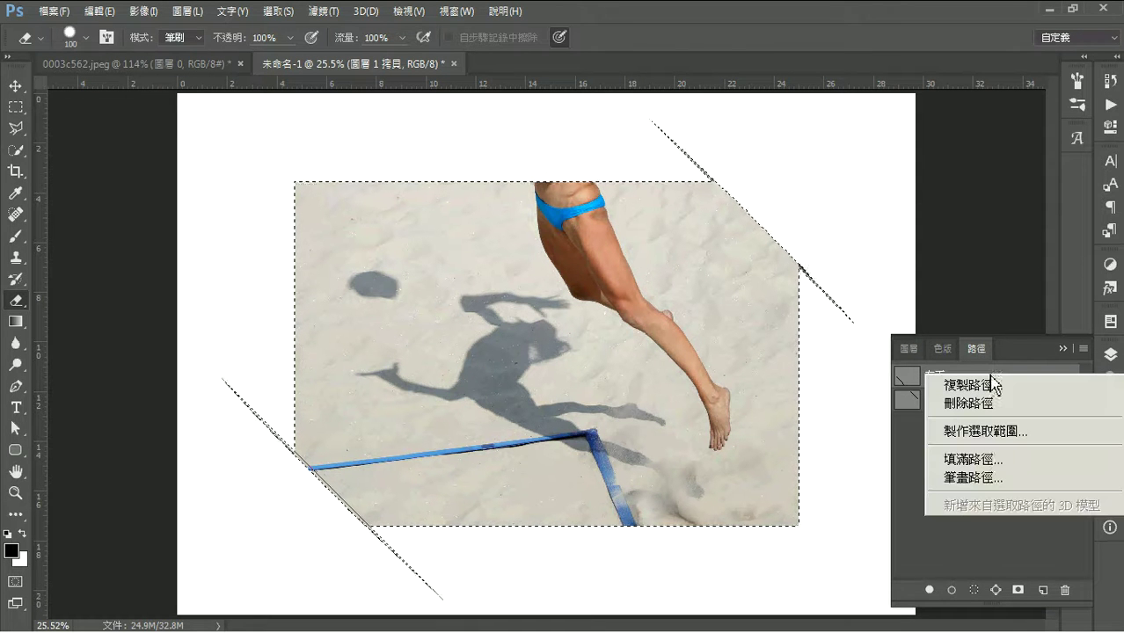
click(988, 442)
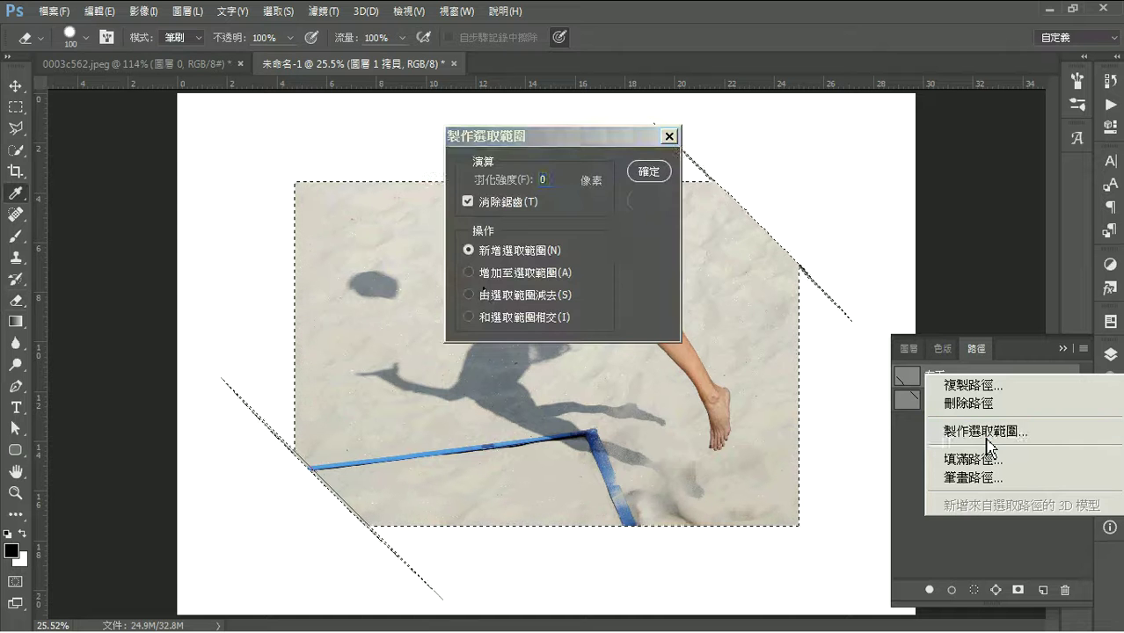
click(503, 299)
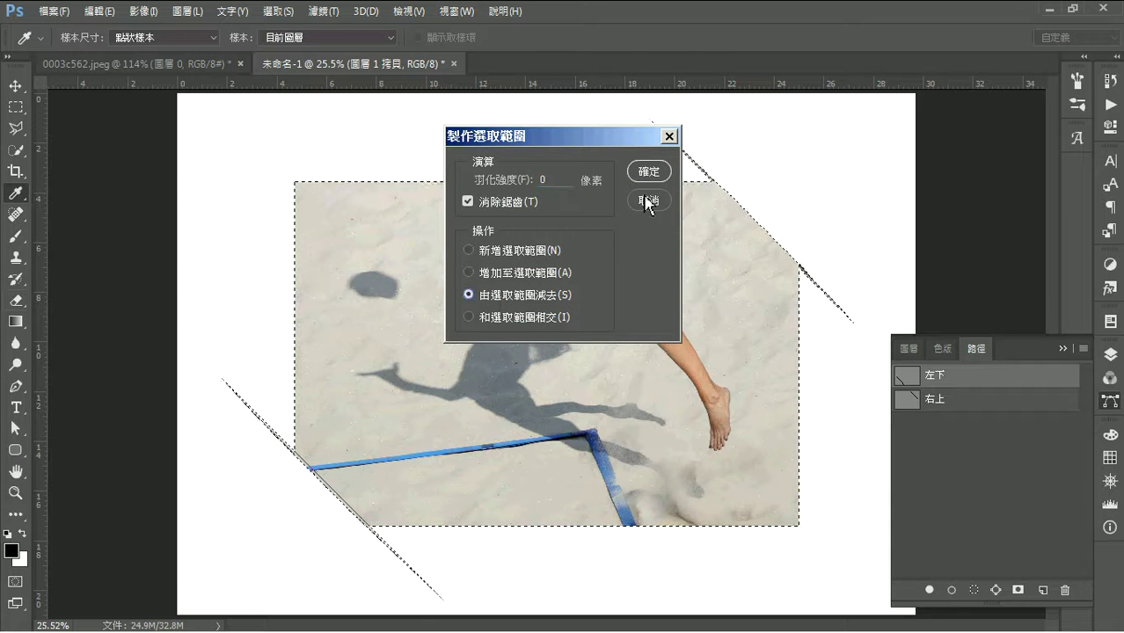
click(659, 173)
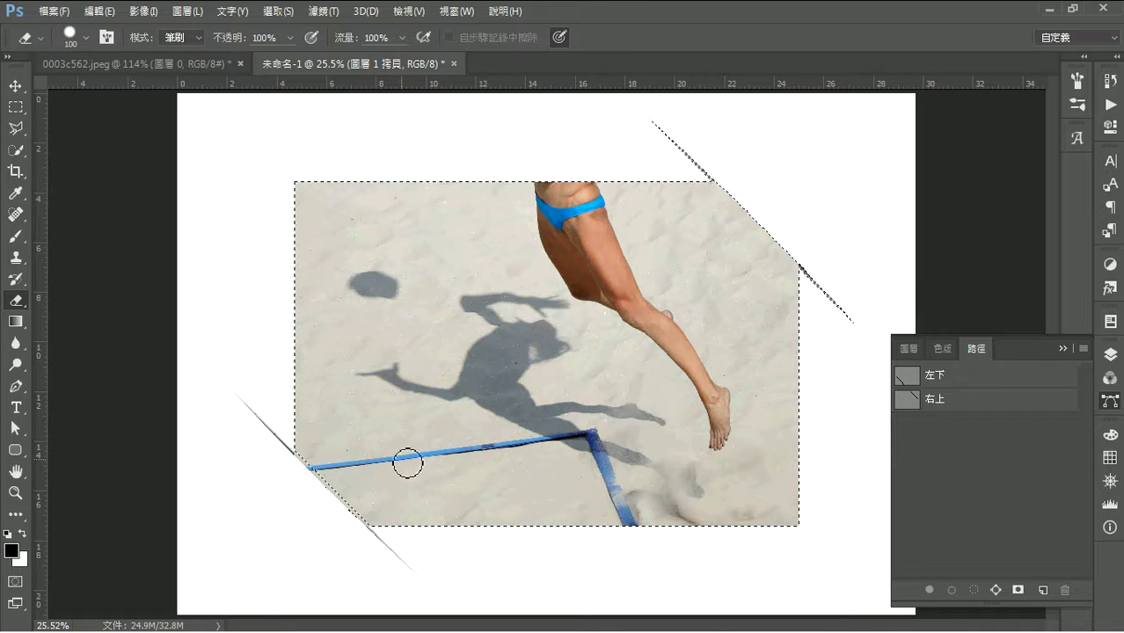
- Subtract the 右上 path from the selection the same way, then zoom in on the photo
click(944, 400)
click(943, 400)
right_click(959, 405)
click(1007, 457)
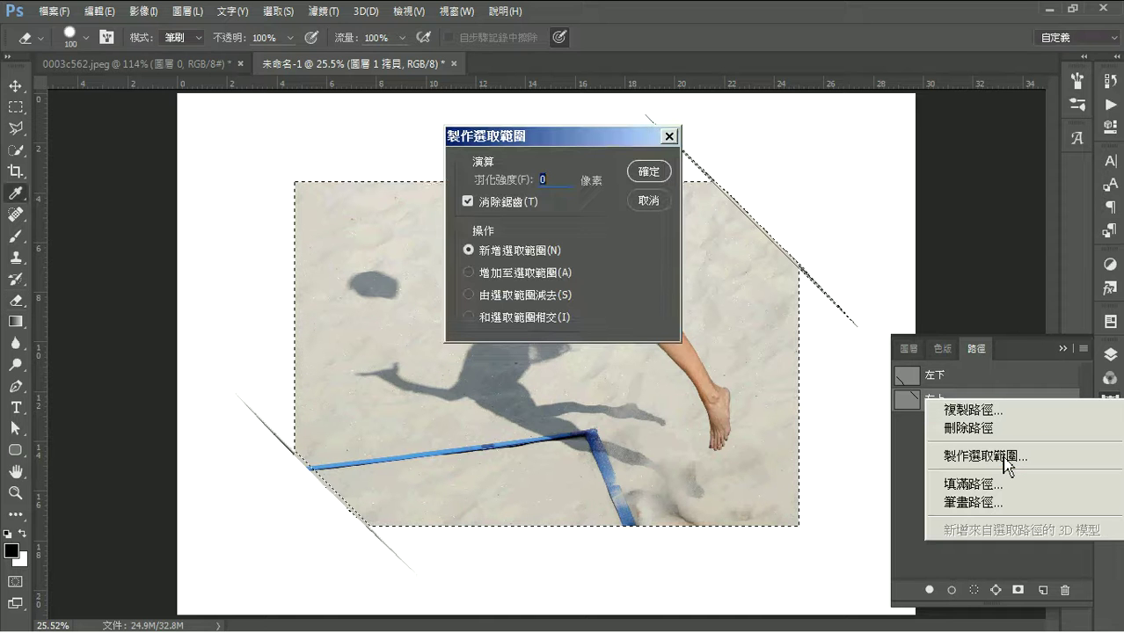
click(469, 294)
click(648, 172)
key(e)
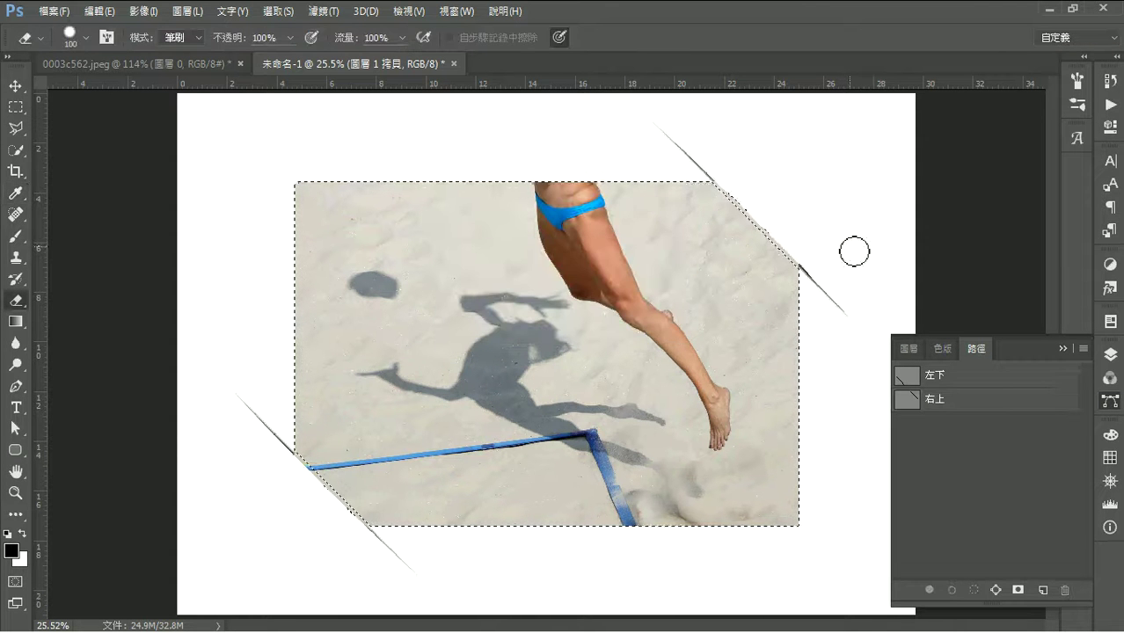
key(ctrl+plus)
key(ctrl+plus)
- Zoom in to 100% on the photo's upper-right diagonal edge and pick the Lasso tool
drag(760, 230, 572, 409)
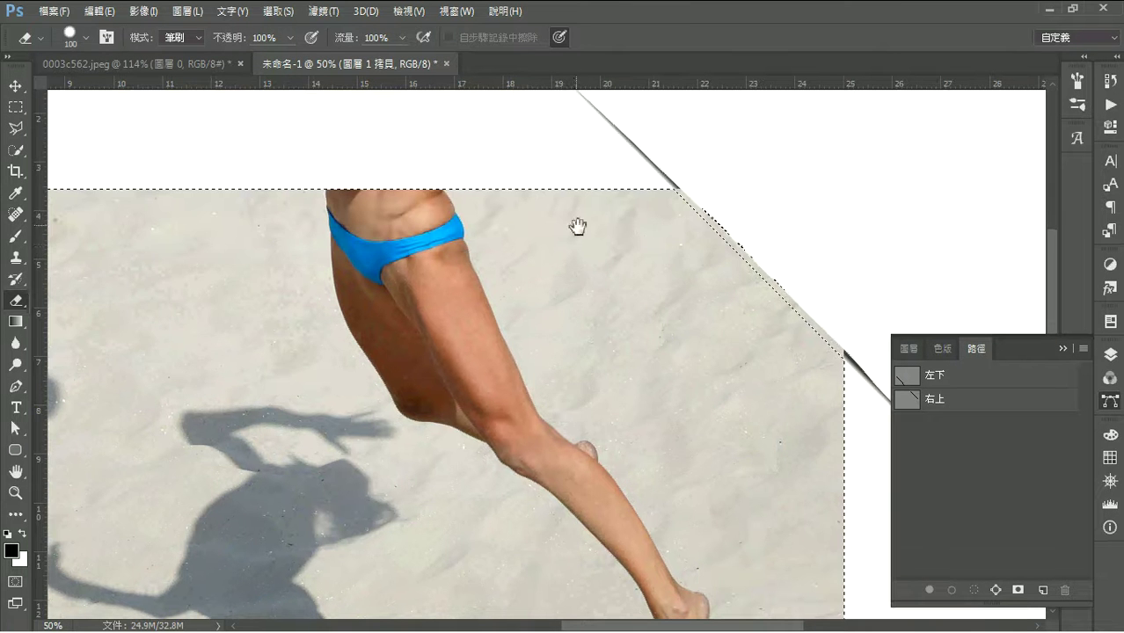
key(ctrl+plus)
key(ctrl+plus)
drag(665, 251, 414, 284)
key(ctrl+Return)
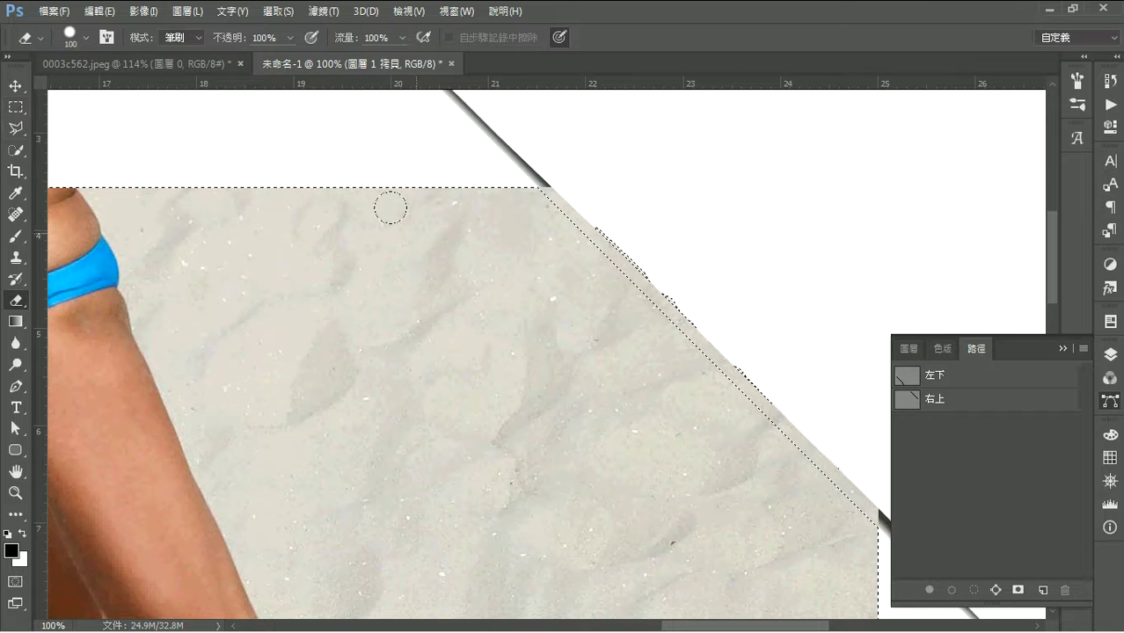
scroll(683, 241, down, 1)
scroll(683, 241, down, 2)
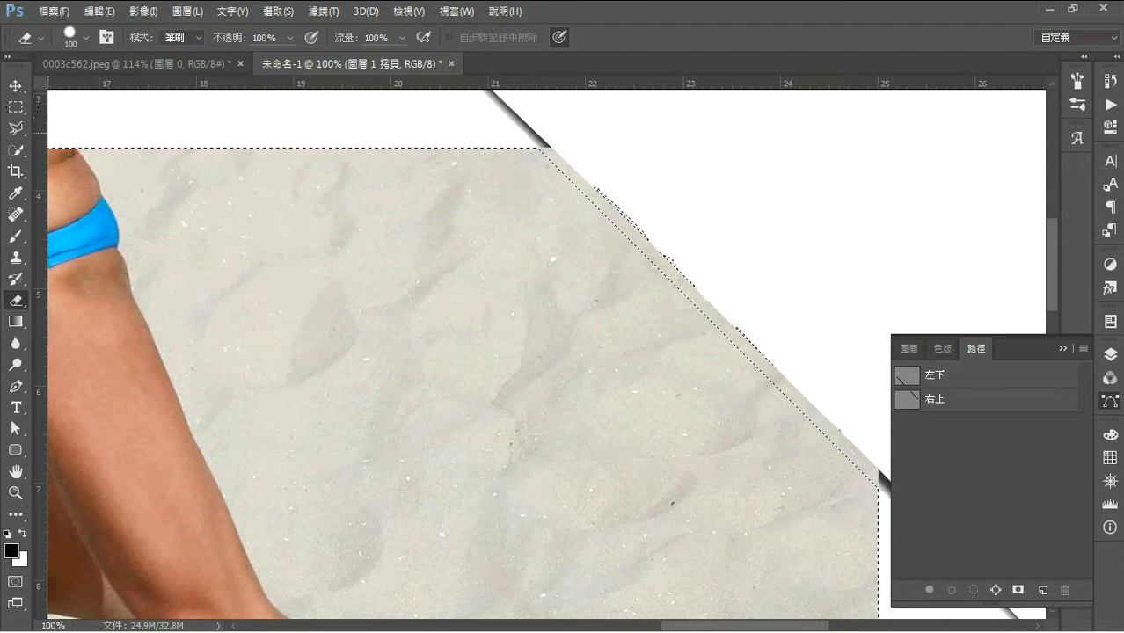
click(16, 128)
click(79, 124)
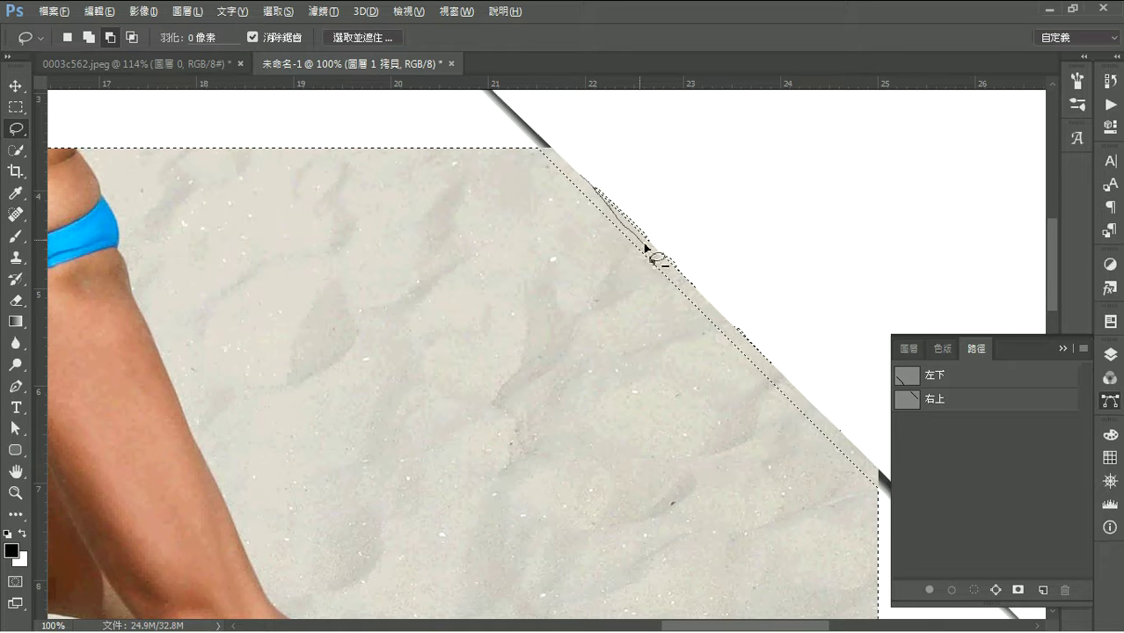
- Trim the photo selection with the Lasso along the upper-right and lower-left diagonal edges
mouse_move(684, 283)
mouse_down()
mouse_move(755, 358)
mouse_move(571, 172)
mouse_up()
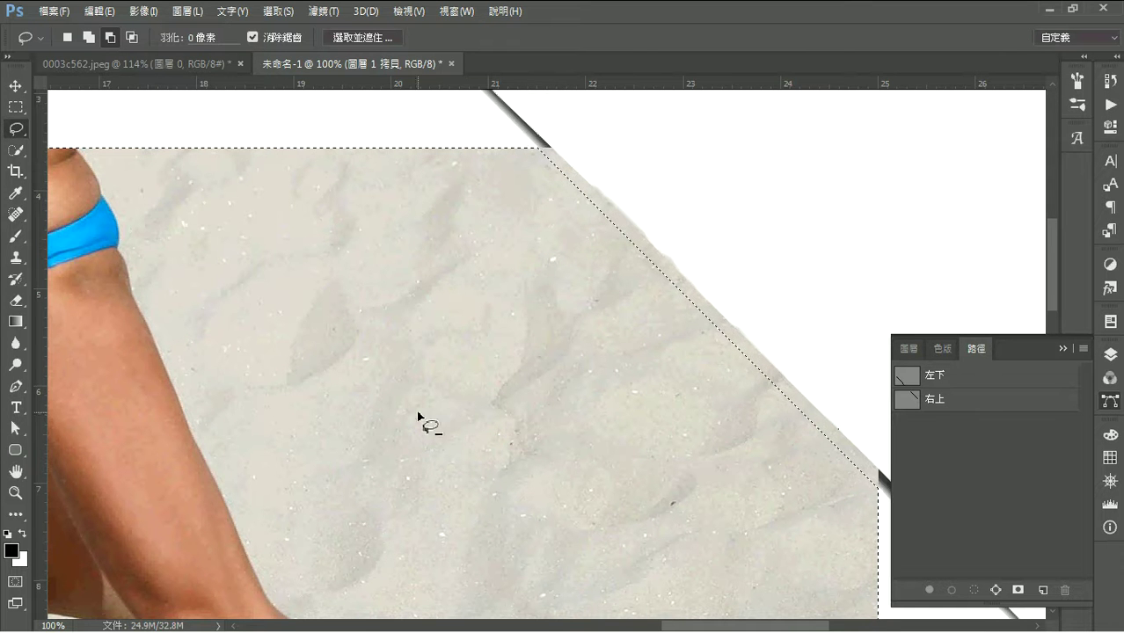
drag(356, 444, 373, 331)
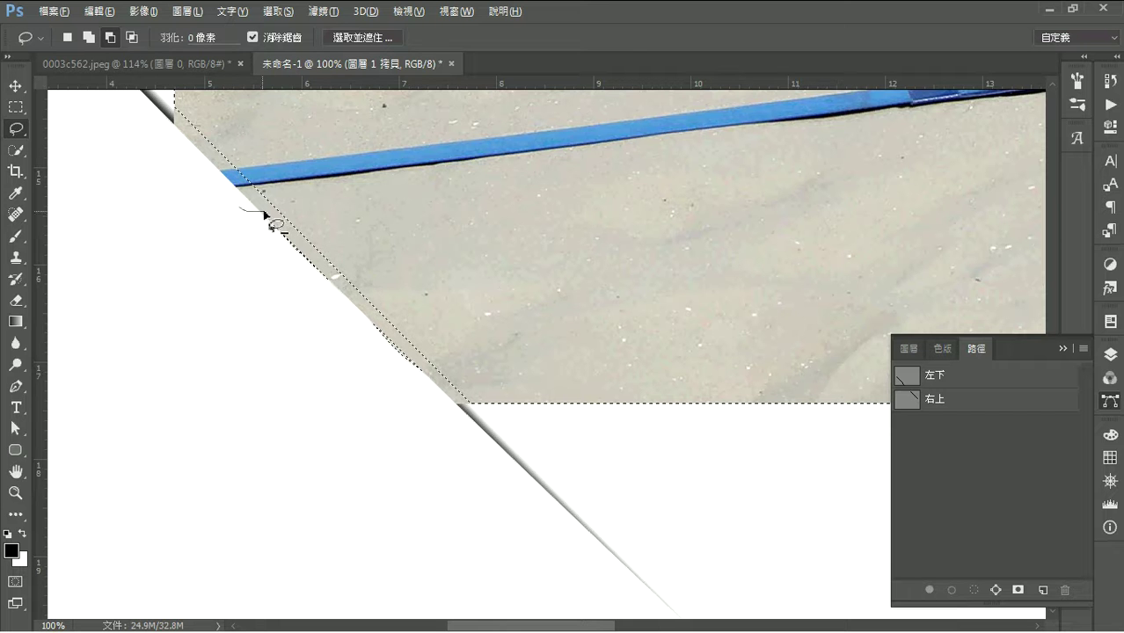
drag(286, 230, 311, 258)
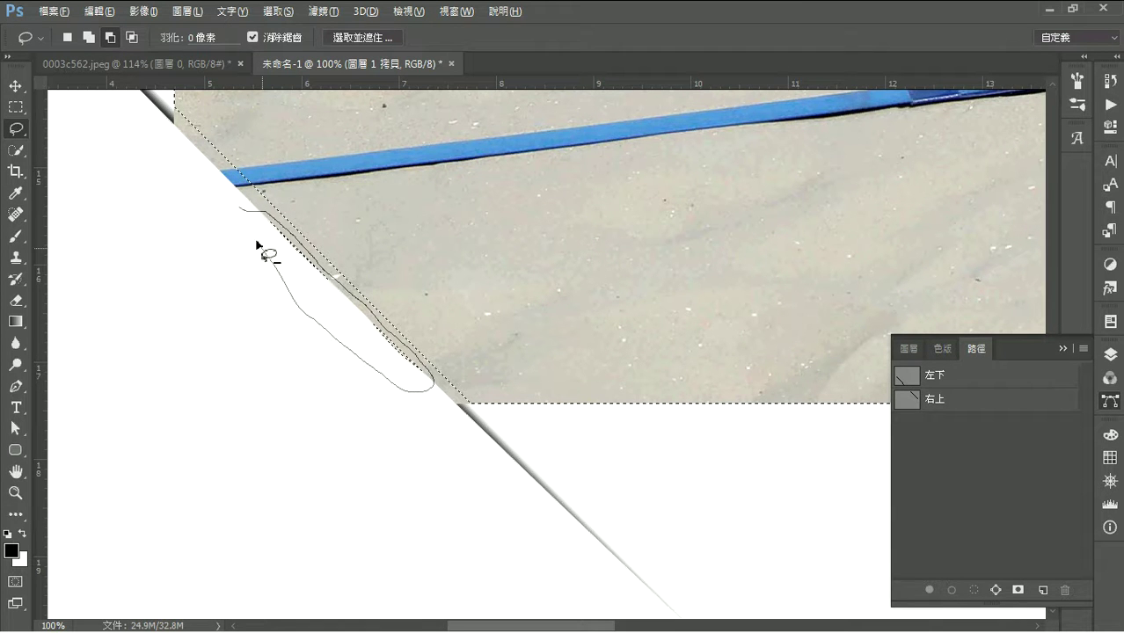
drag(413, 356, 204, 208)
drag(627, 236, 556, 447)
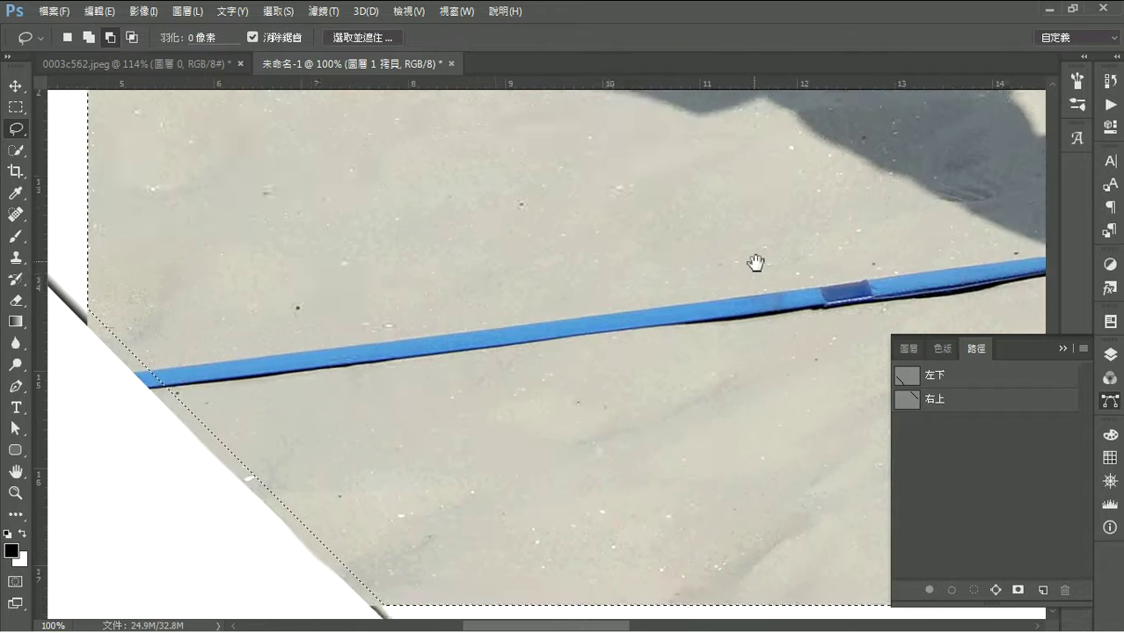
drag(756, 256, 677, 269)
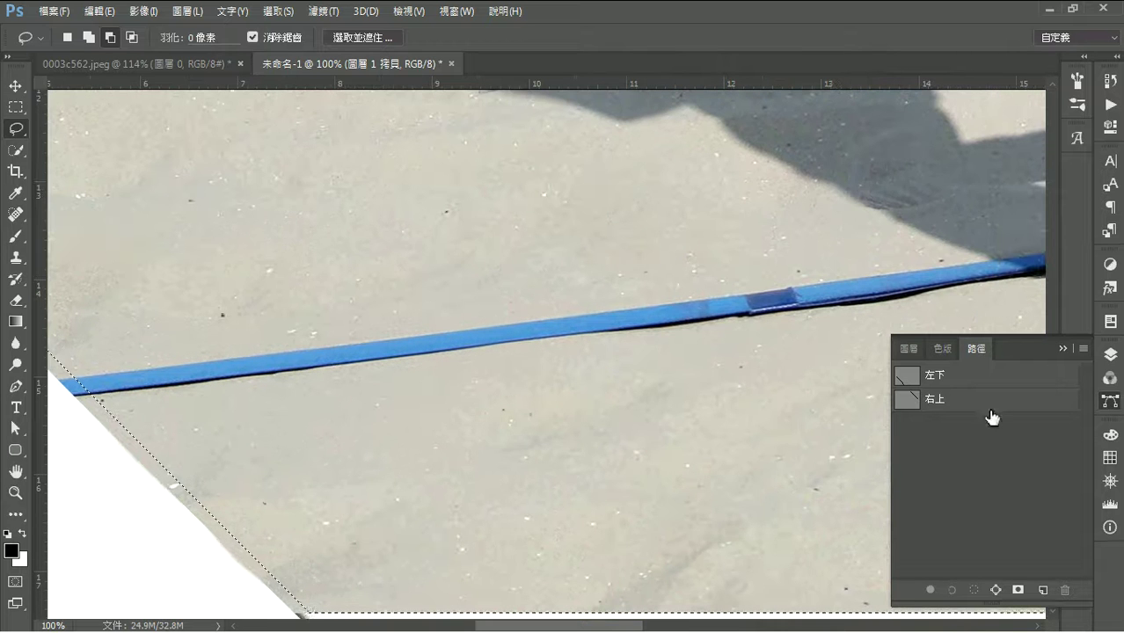
click(909, 348)
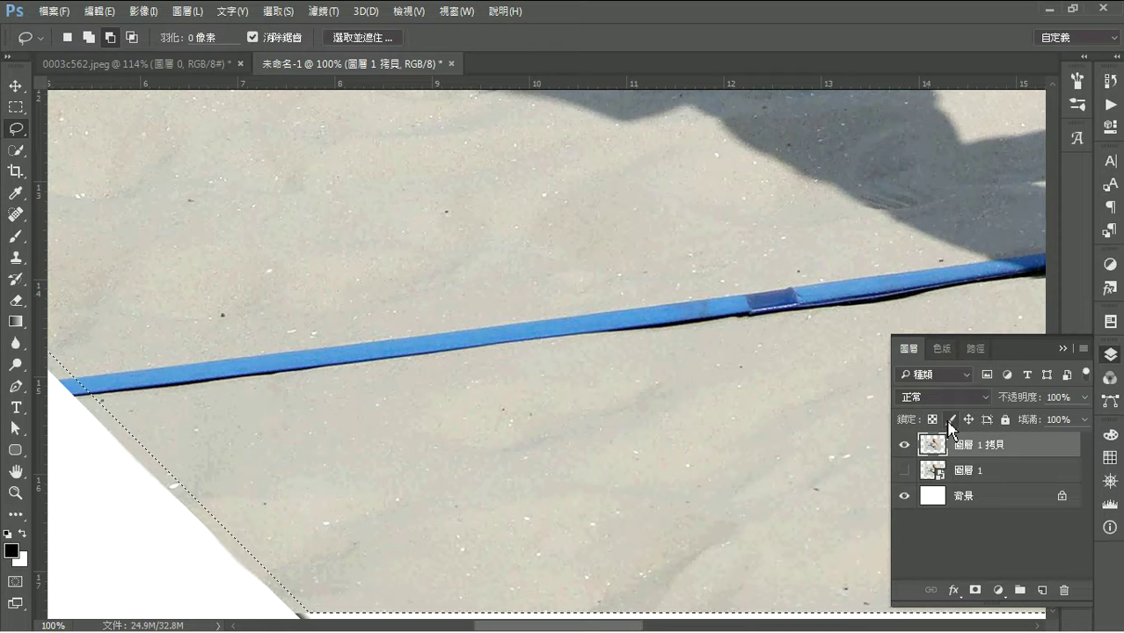
- Stamp the merged visible image onto a new layer, 圖層 2, and check it
mouse_move(509, 527)
mouse_down()
mouse_move(640, 469)
mouse_move(673, 515)
mouse_up()
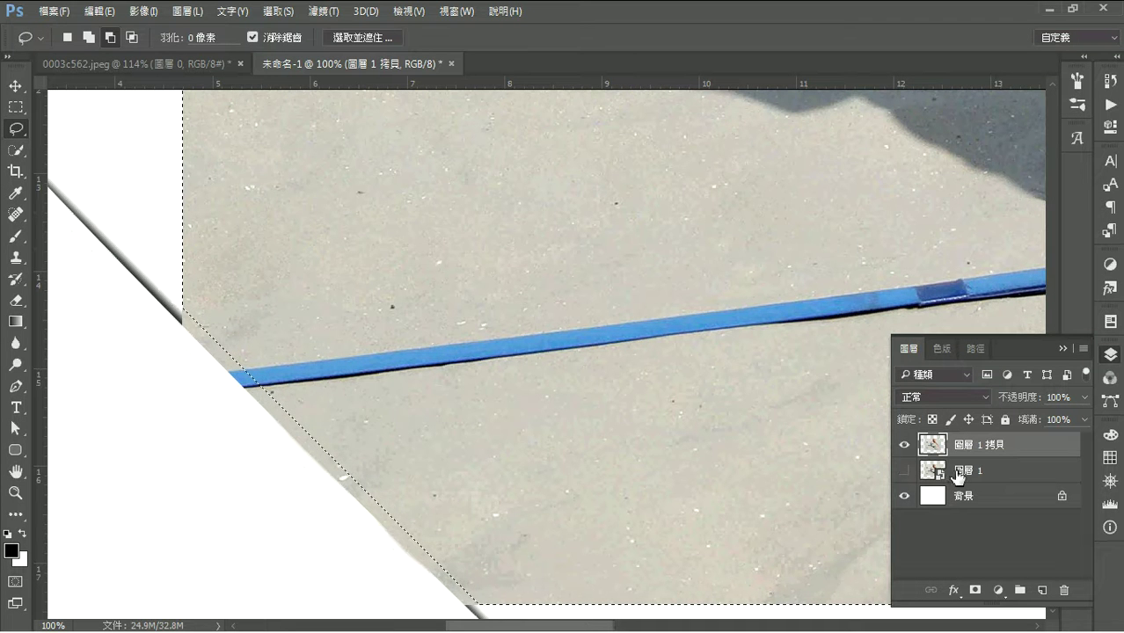
key(ctrl+shift+alt+n)
key(ctrl+shift+alt+e)
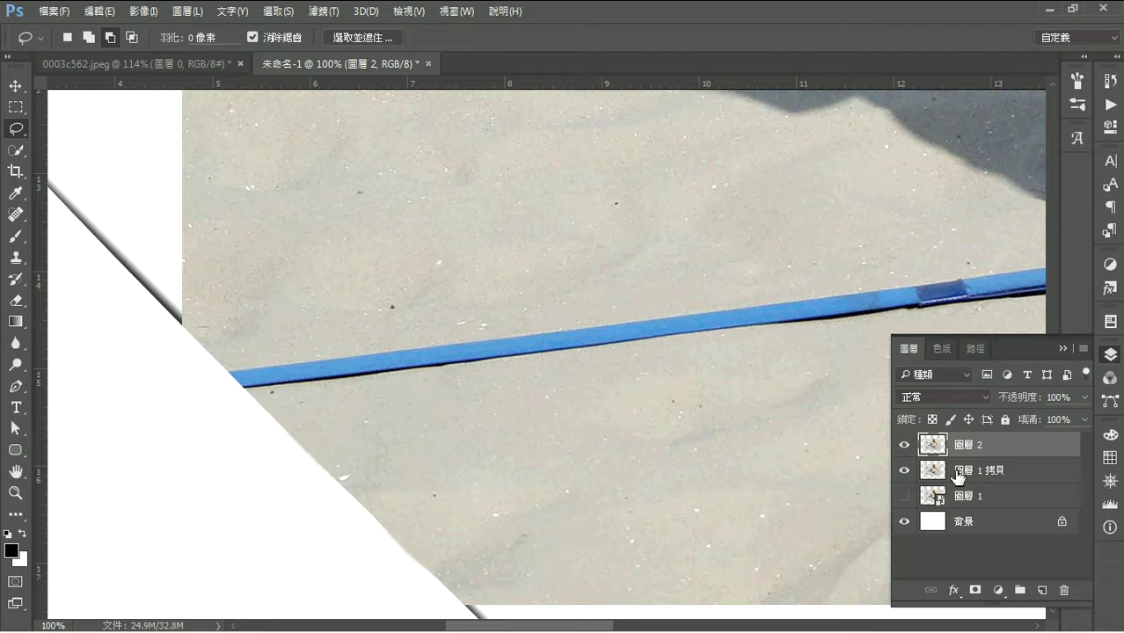
click(904, 476)
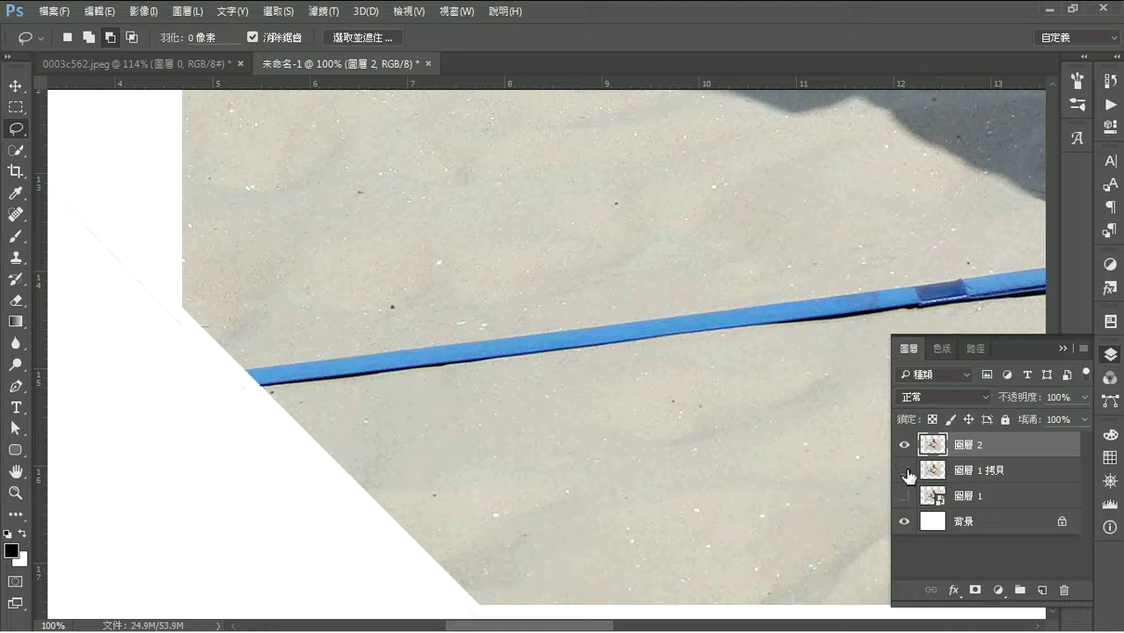
click(905, 472)
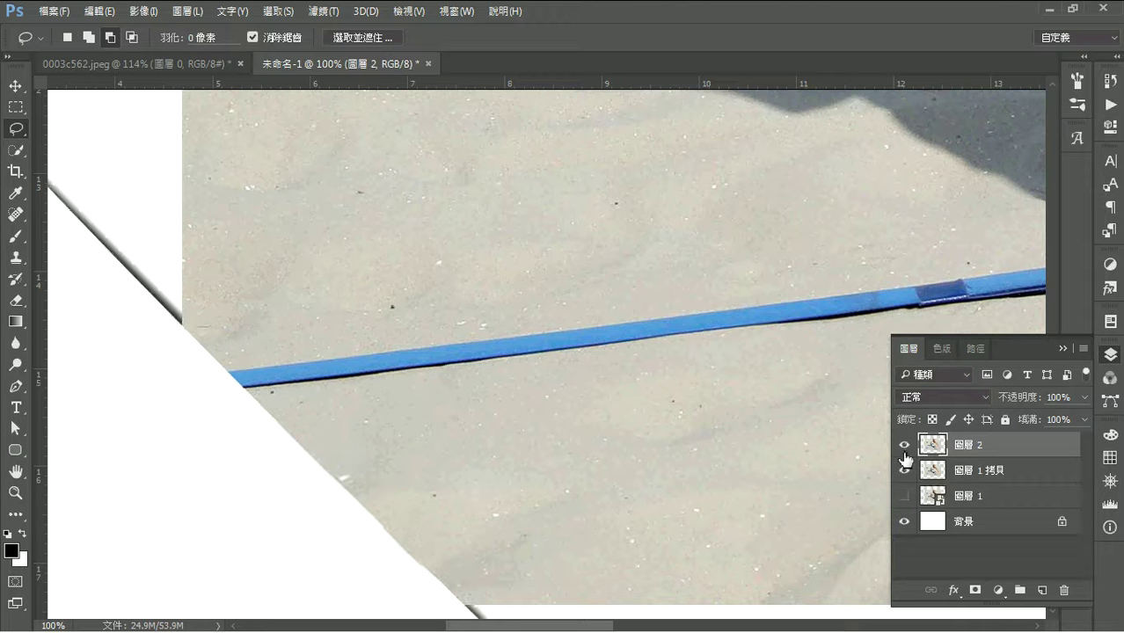
- Give 圖層 2 a drop shadow at 45° angle, 9 px distance and 9 px size
click(962, 591)
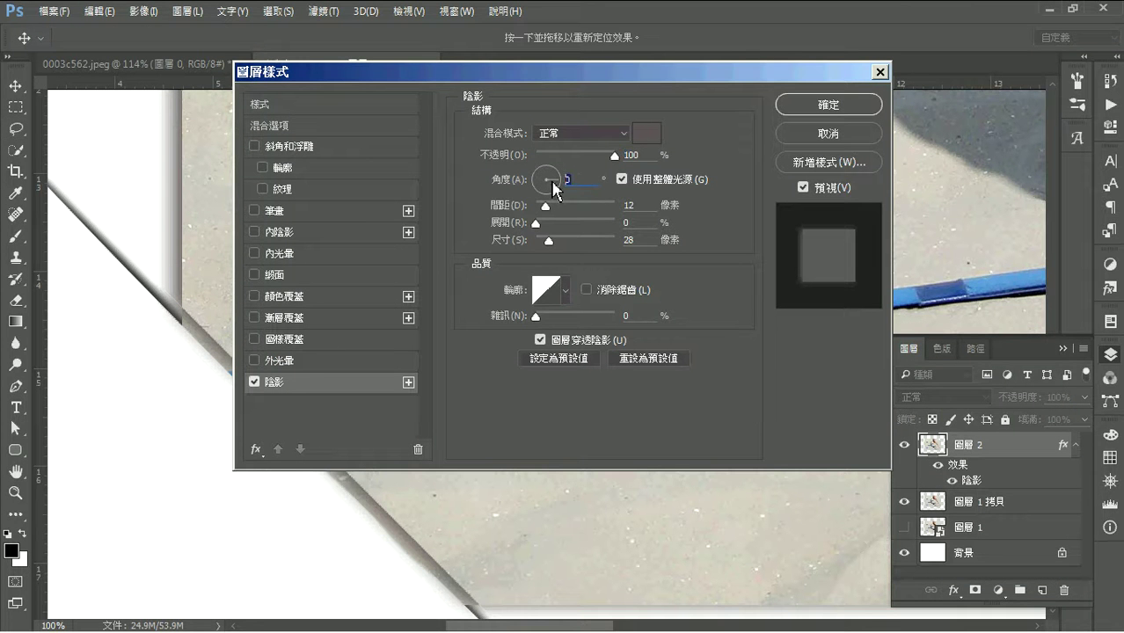
text(45)
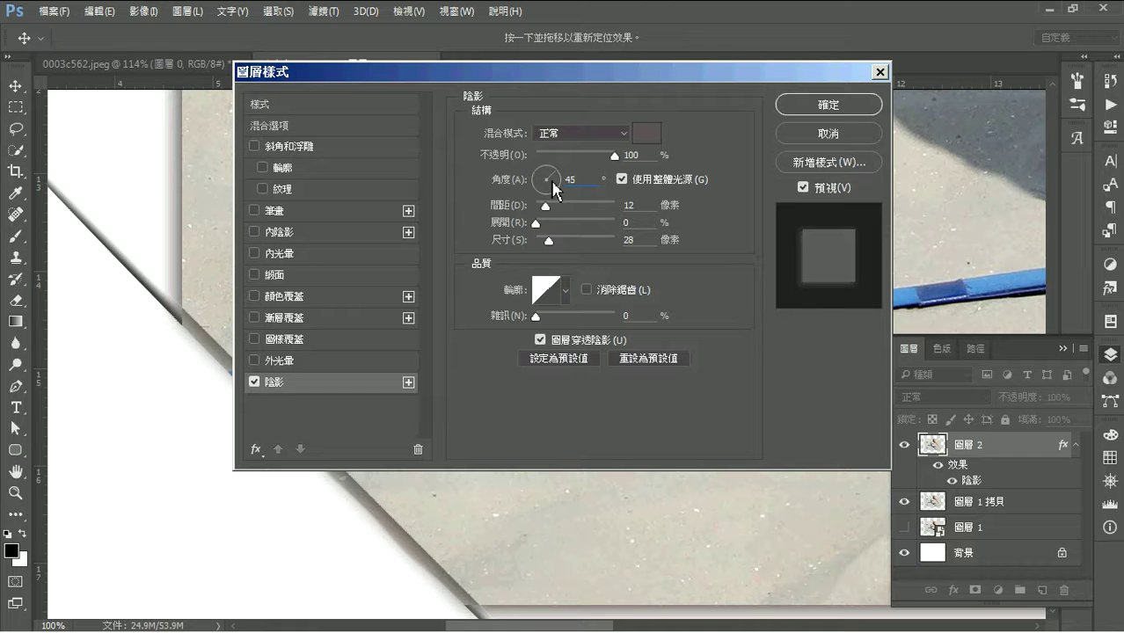
drag(545, 207, 546, 212)
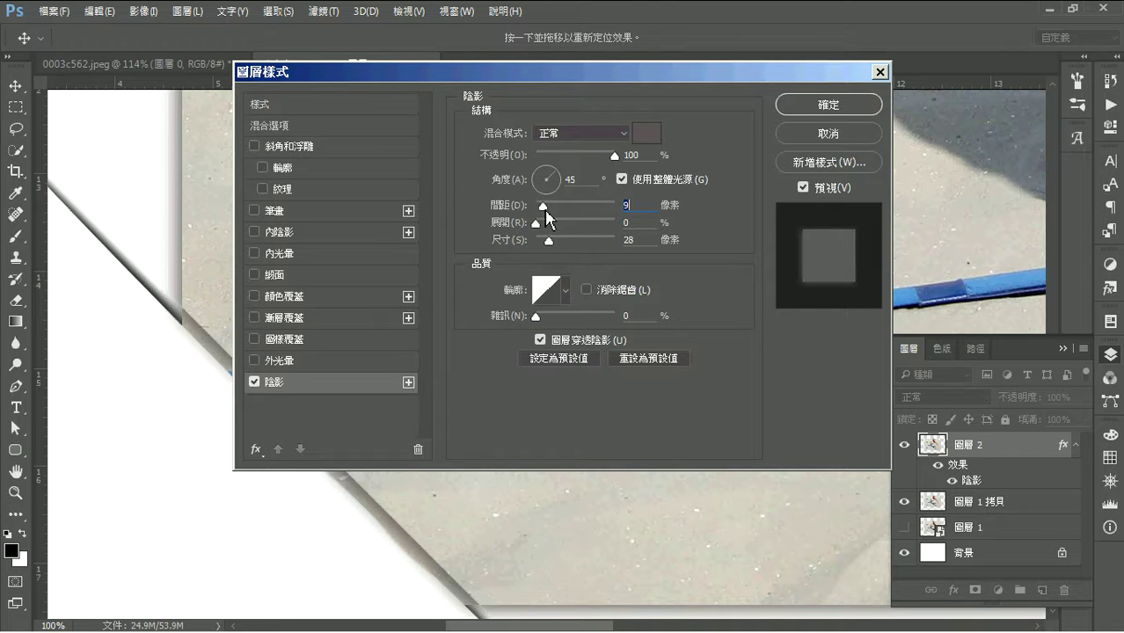
drag(547, 241, 541, 240)
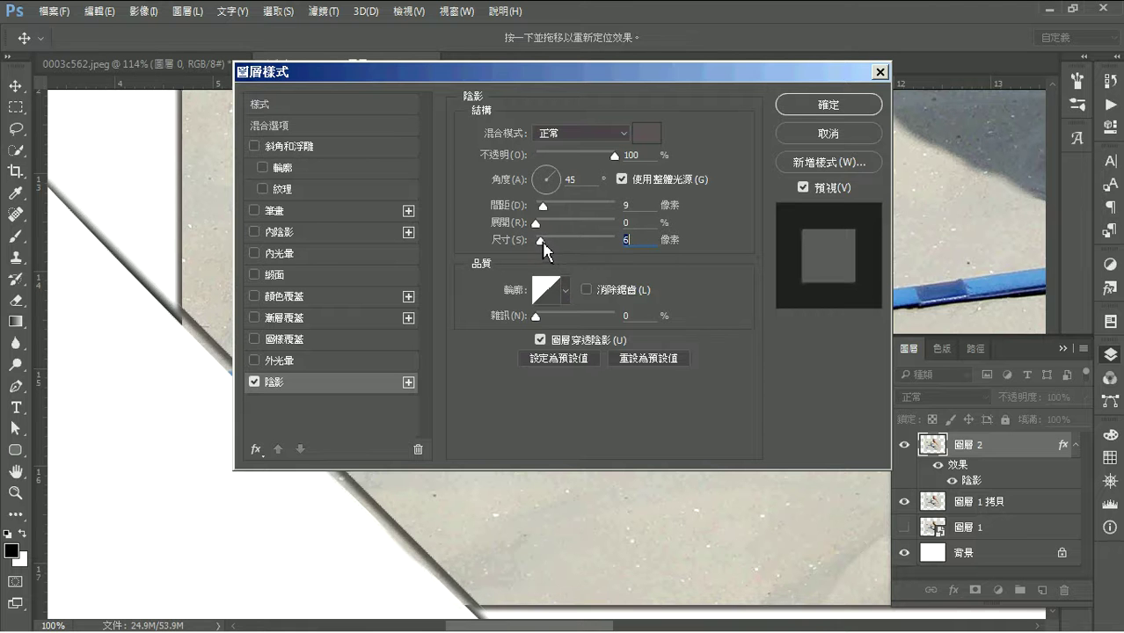
drag(542, 242, 534, 226)
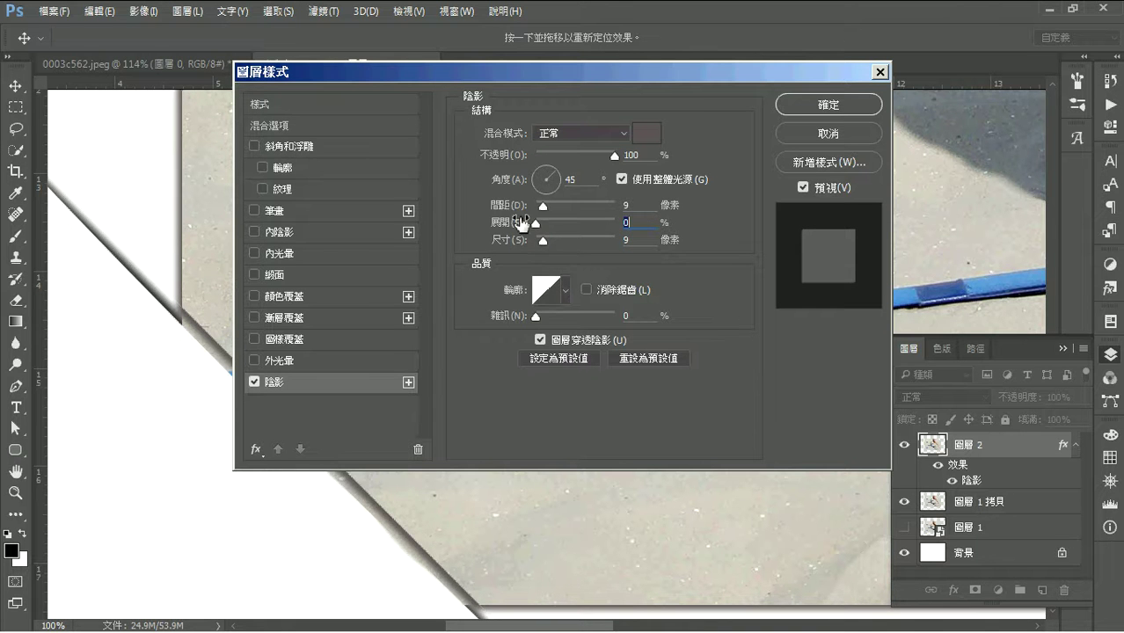
click(826, 112)
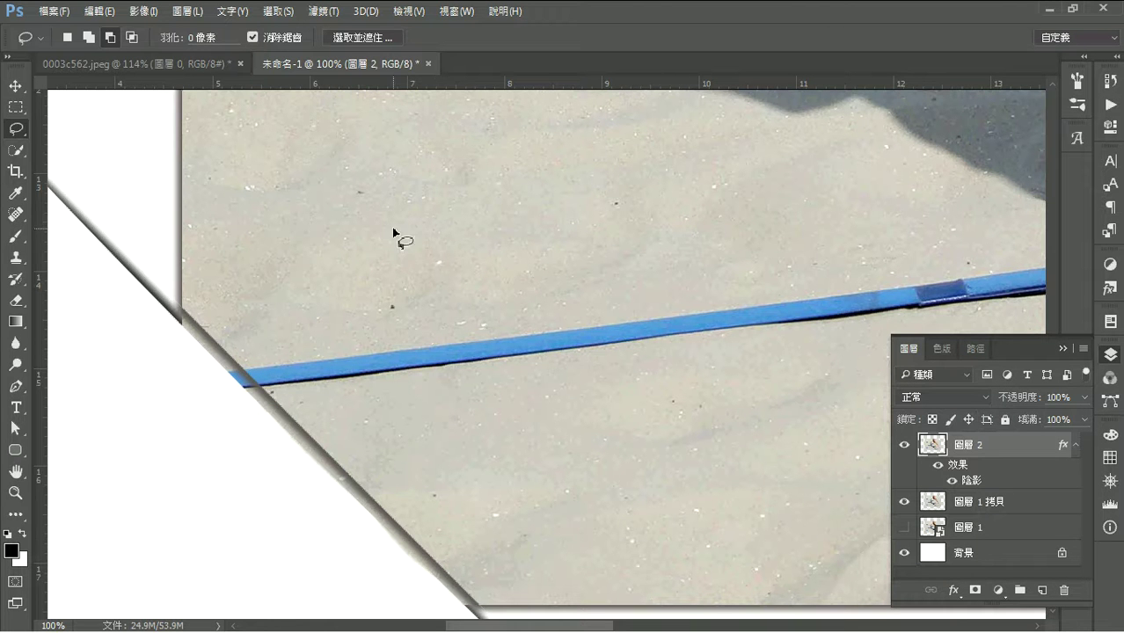
- Rasterize 圖層 2's layer style, choose the standard Eraser, and show the saved paths 左下 and 右上
right_click(984, 452)
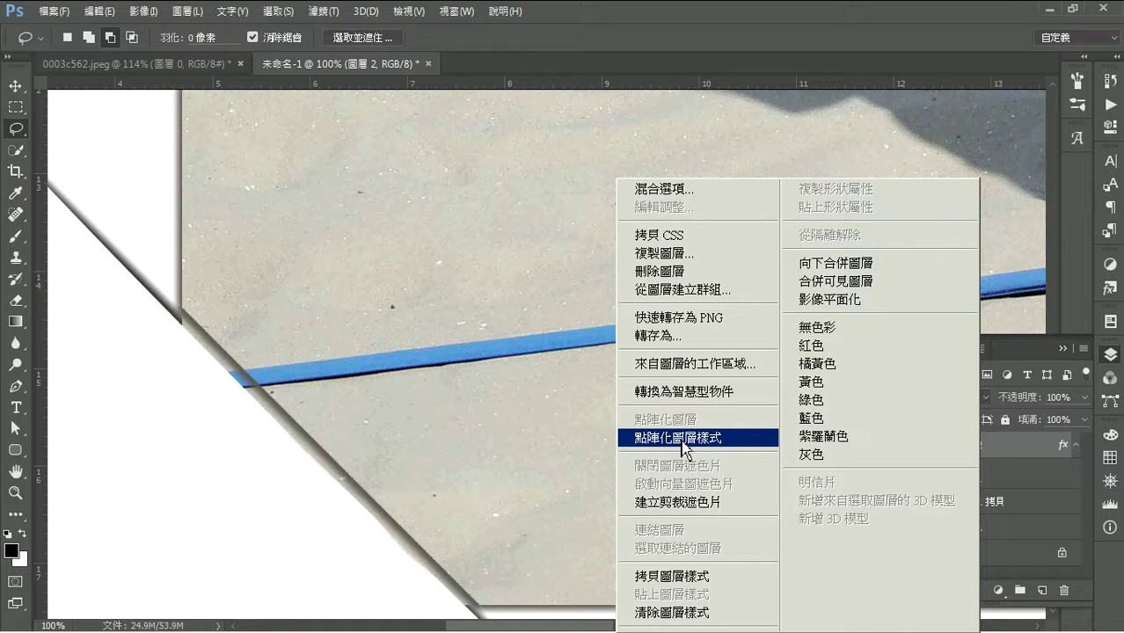
click(684, 440)
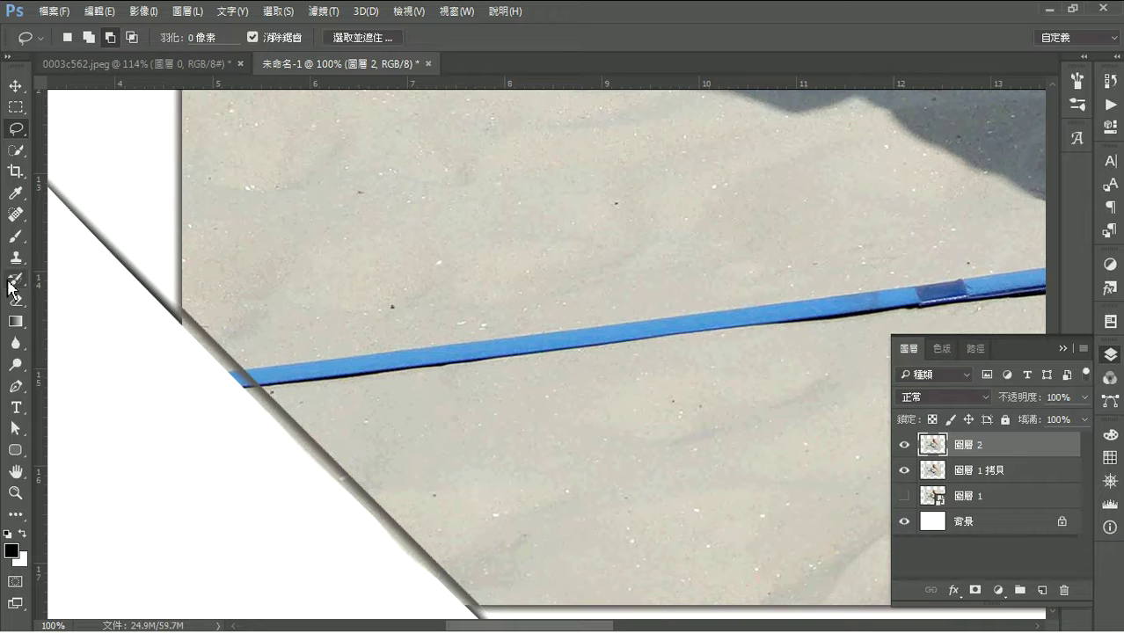
click(16, 302)
click(88, 300)
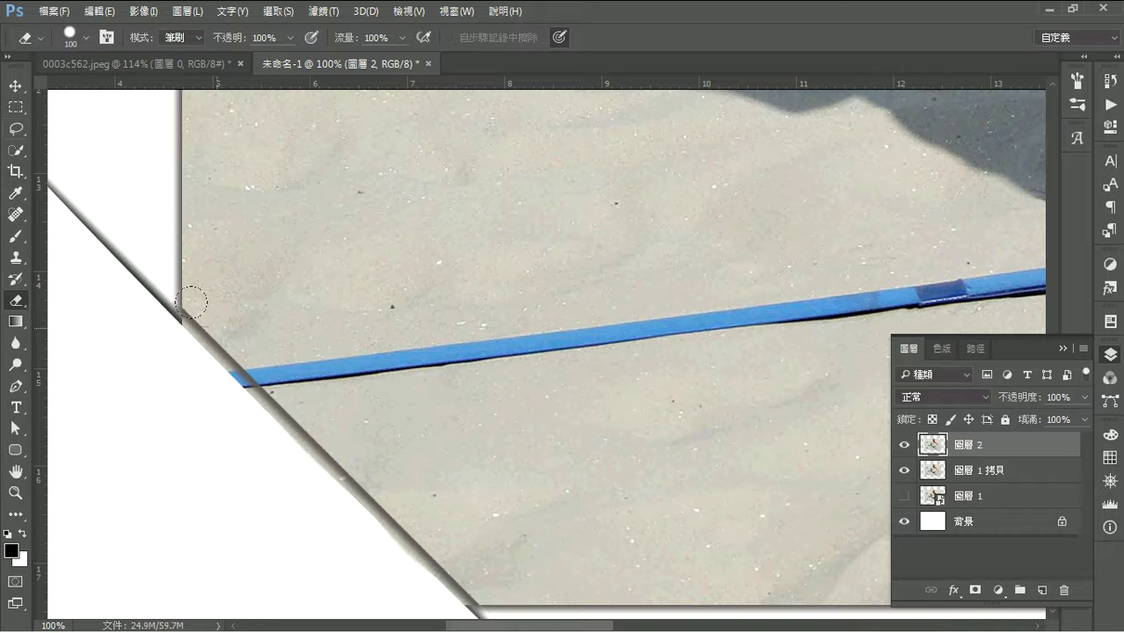
click(975, 348)
click(909, 406)
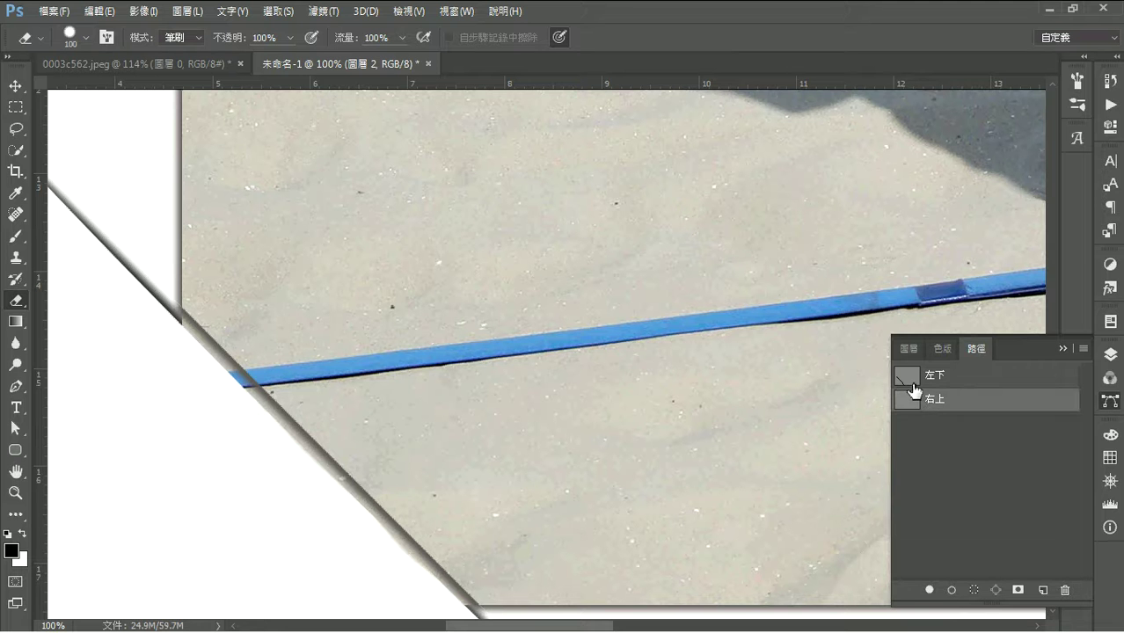
- Load the 左下 path as a selection and erase the shadow along the lower-left diagonal edge
ctrl+click(907, 376)
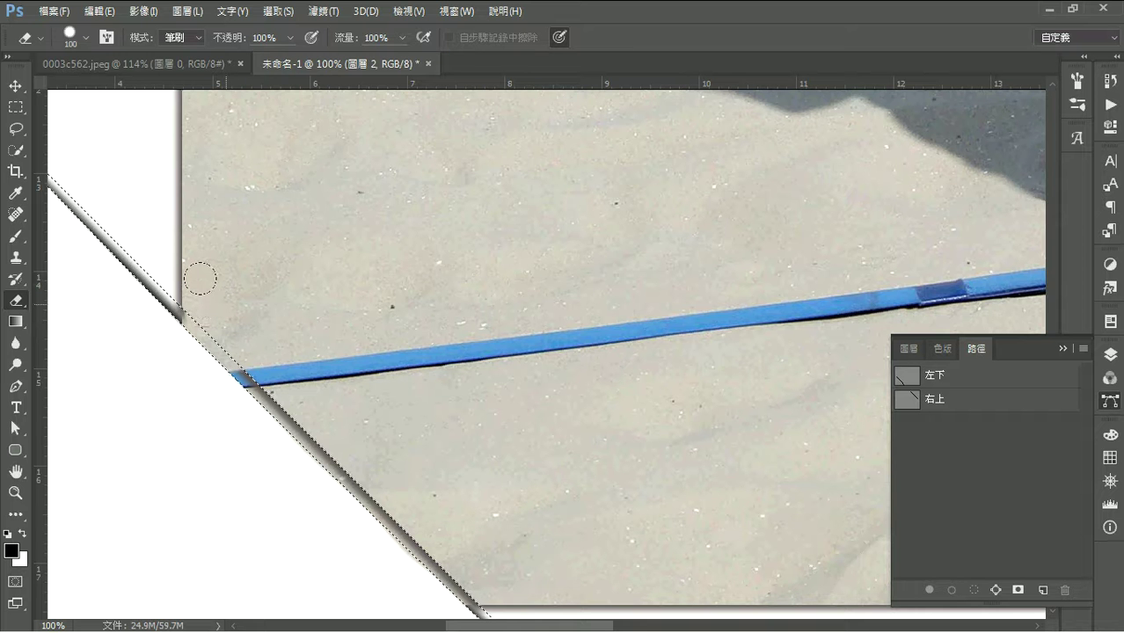
mouse_move(200, 293)
mouse_down()
mouse_move(276, 401)
mouse_move(364, 435)
mouse_move(376, 331)
mouse_up()
drag(290, 308, 401, 409)
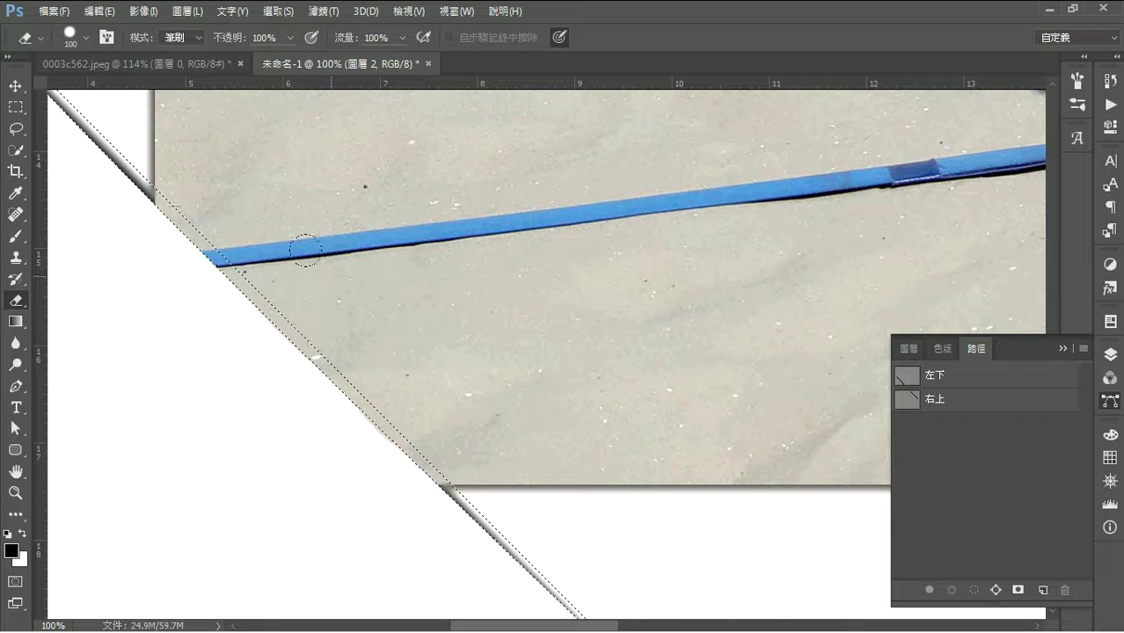
mouse_move(553, 353)
mouse_down()
mouse_move(387, 467)
mouse_move(446, 483)
mouse_move(437, 527)
mouse_move(607, 355)
mouse_move(673, 397)
mouse_up()
drag(494, 353, 585, 500)
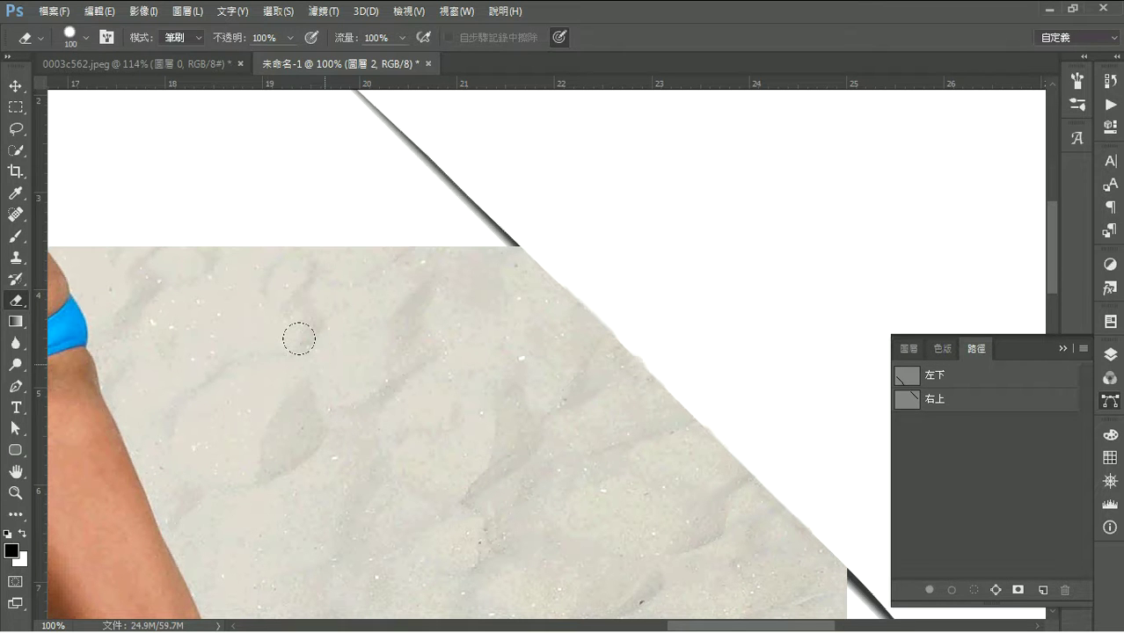
- Fit the page on screen, deselect, and delete layer 圖層 2
key(ctrl+0)
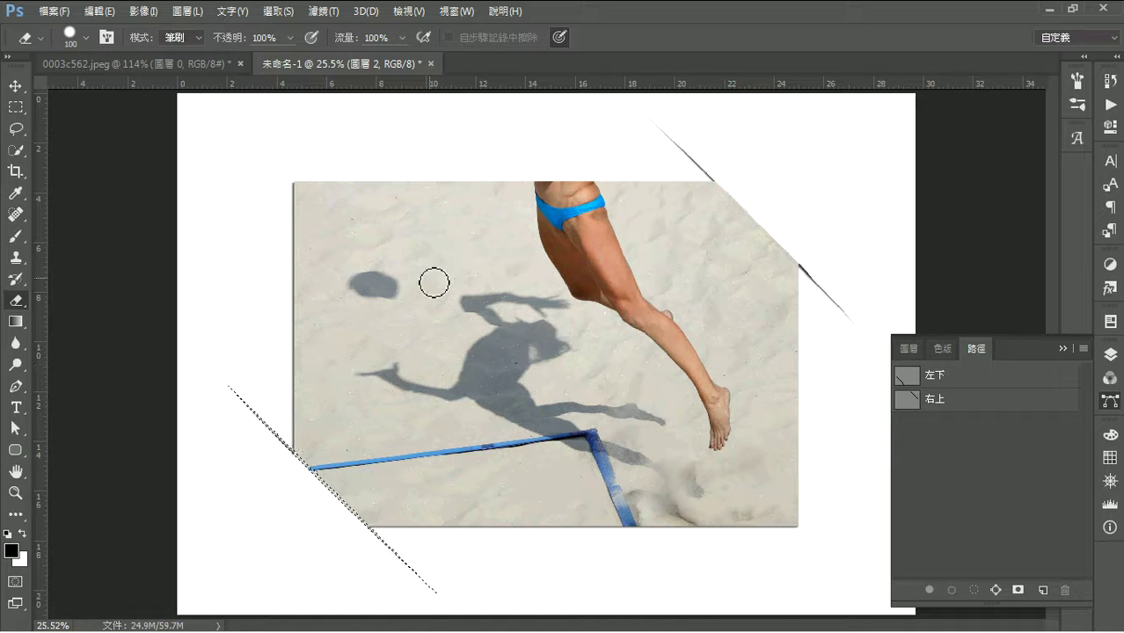
key(ctrl+d)
click(910, 348)
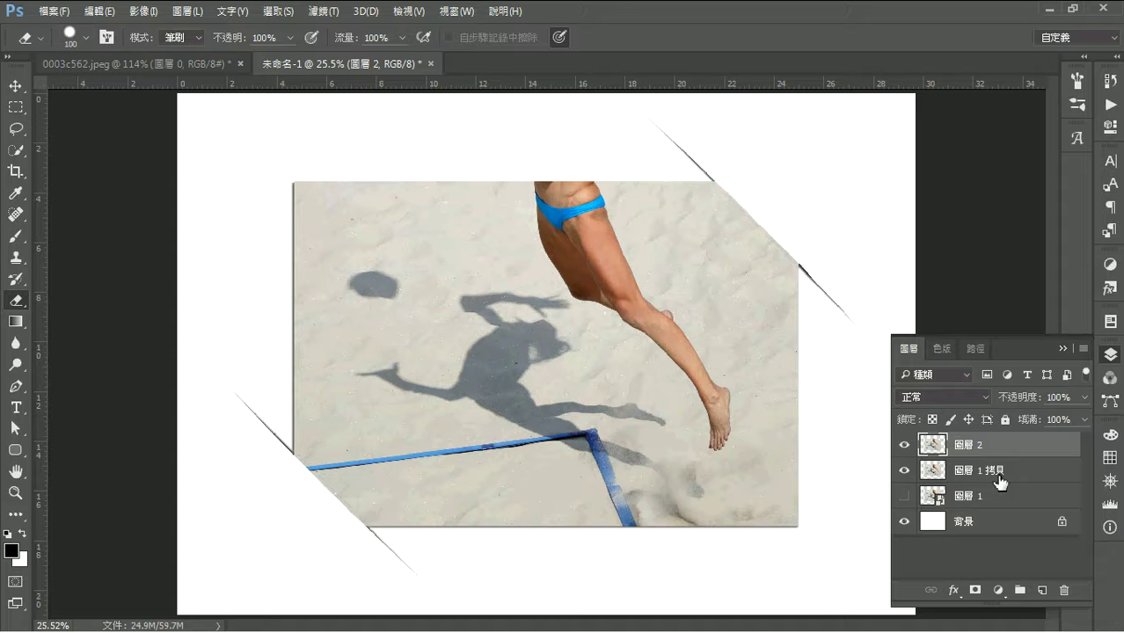
key(Delete)
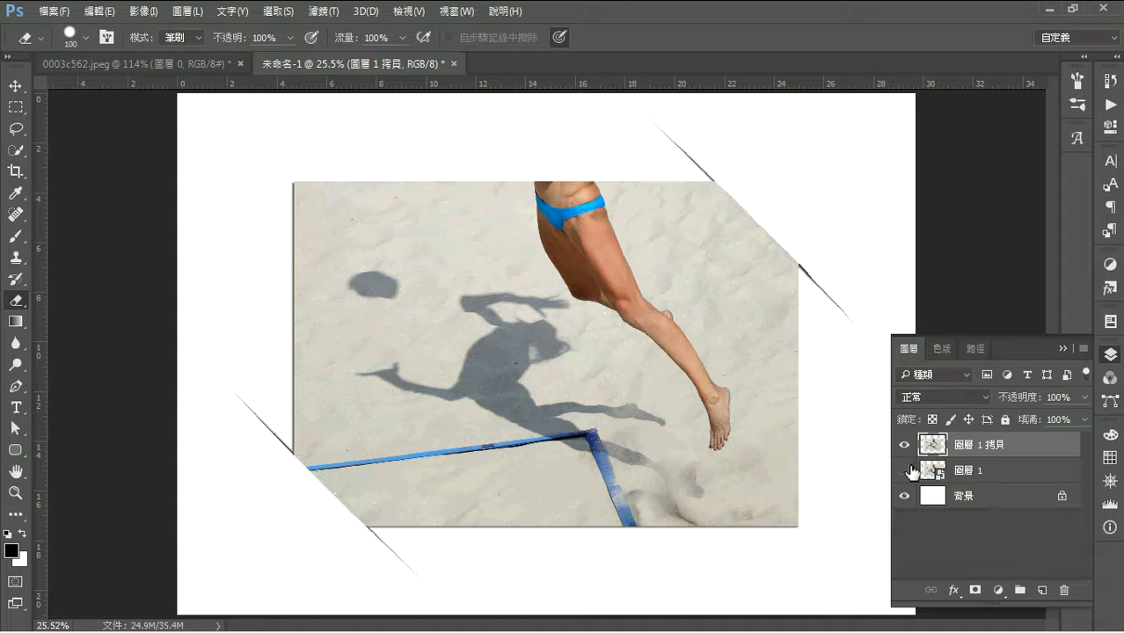
- Toggle 圖層 1's visibility to compare, leaving it hidden so the cut corners show white
click(905, 470)
click(905, 445)
click(905, 445)
click(905, 471)
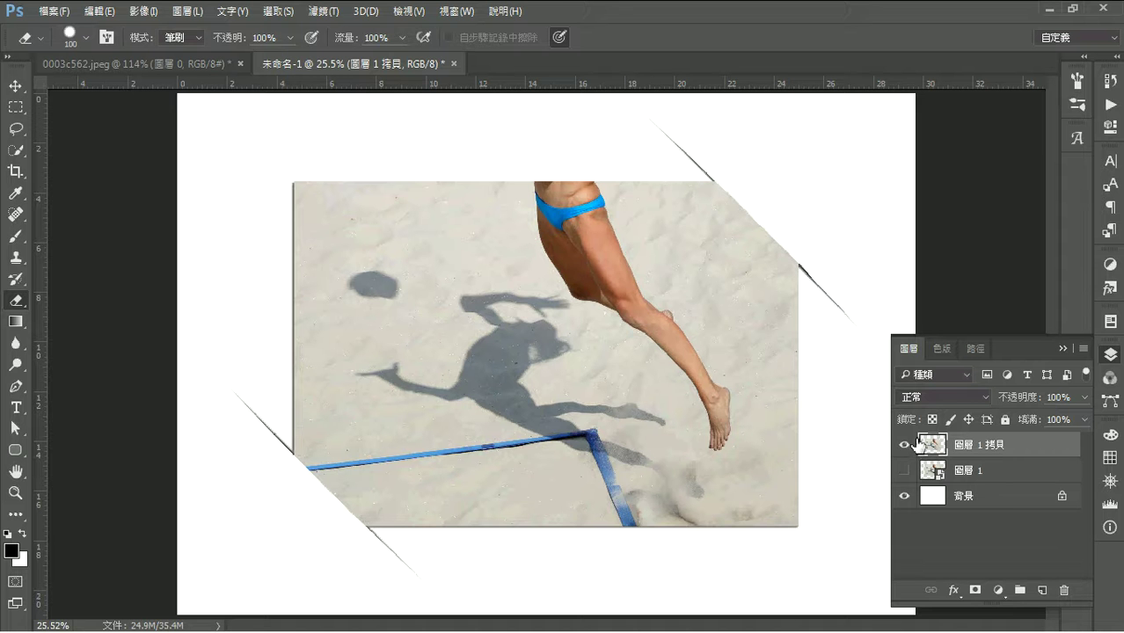